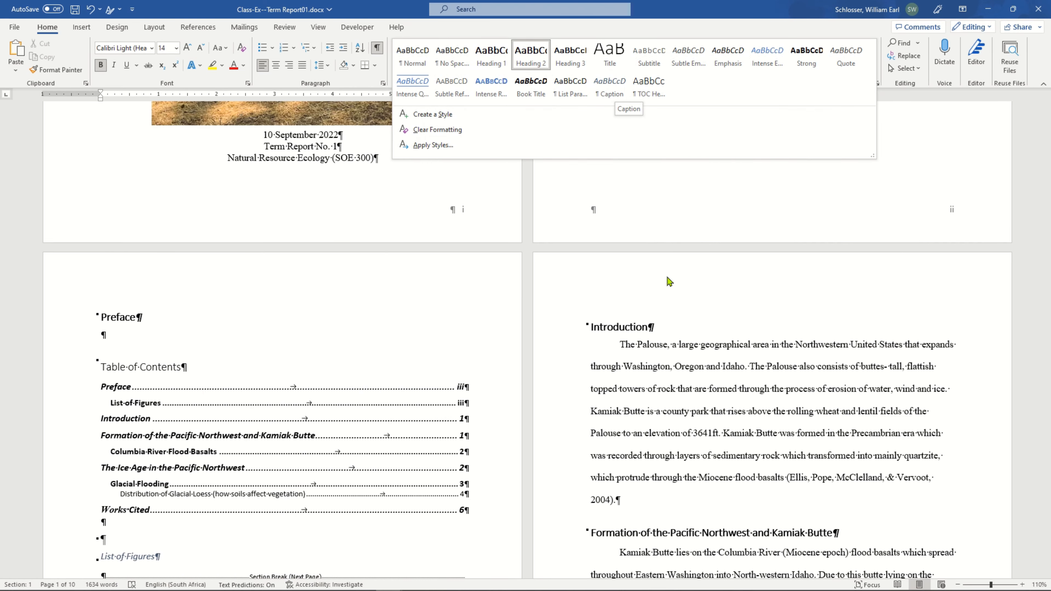
Examine the Figure 1 caption above the Missoula Floods map and check which paragraph style is applied to it.
scroll(669, 346, "down", 20)
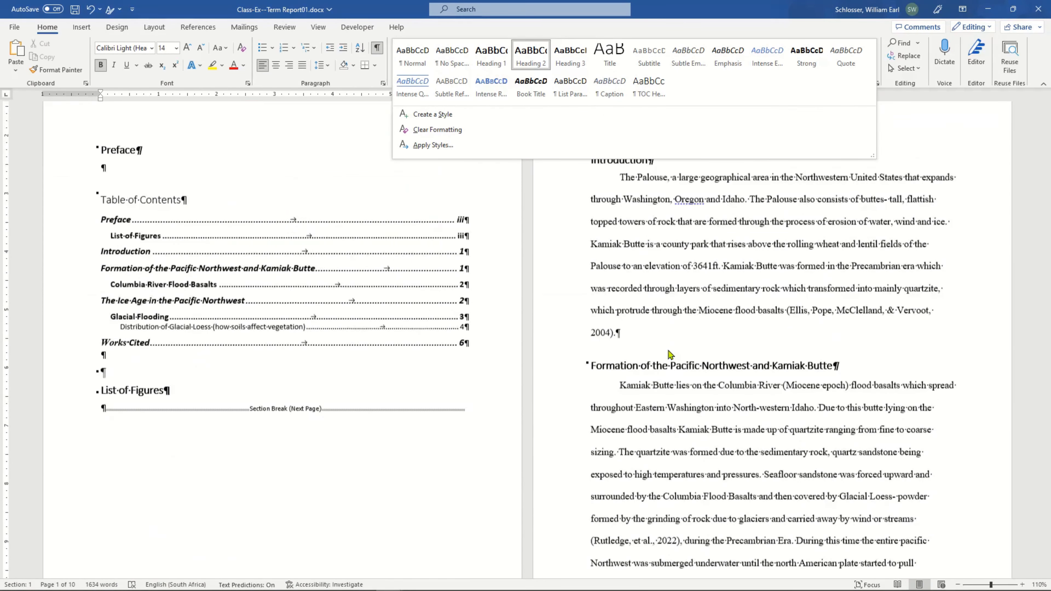
scroll(670, 353, "down", 3)
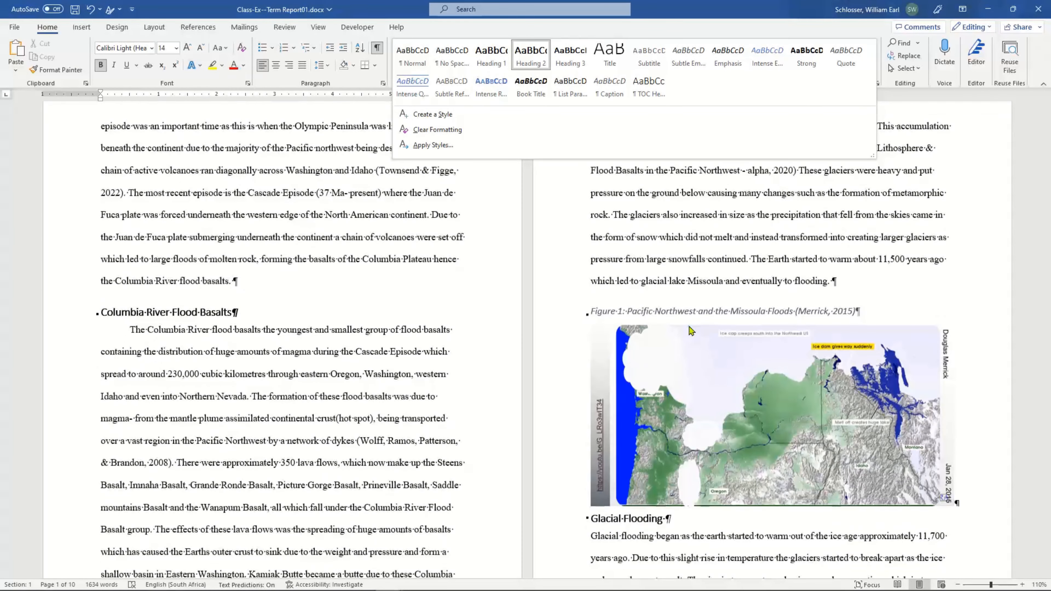
left_click(703, 311)
scroll(704, 328, "up", 9)
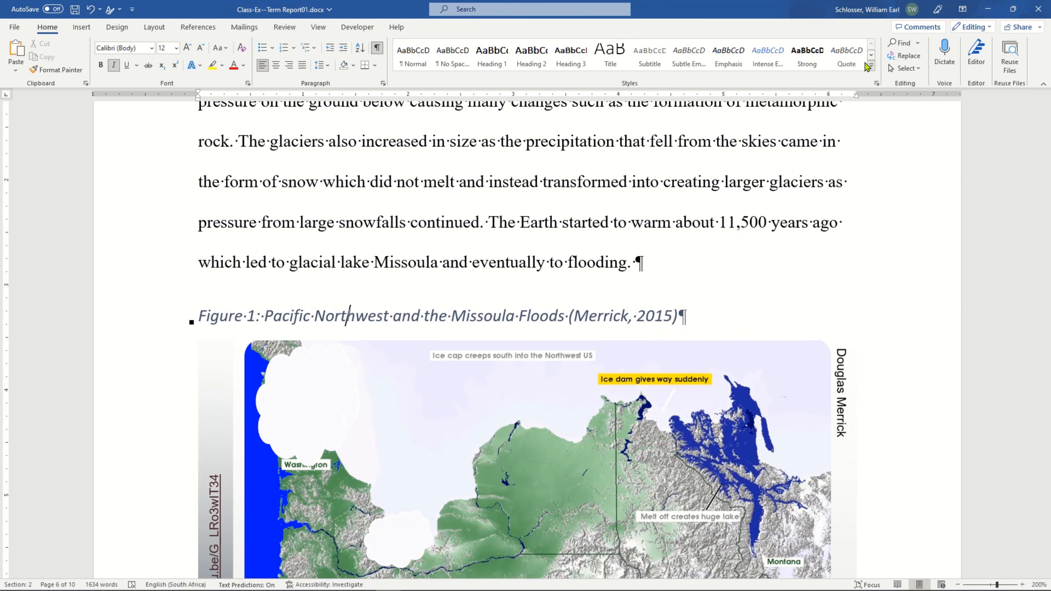
left_click(872, 68)
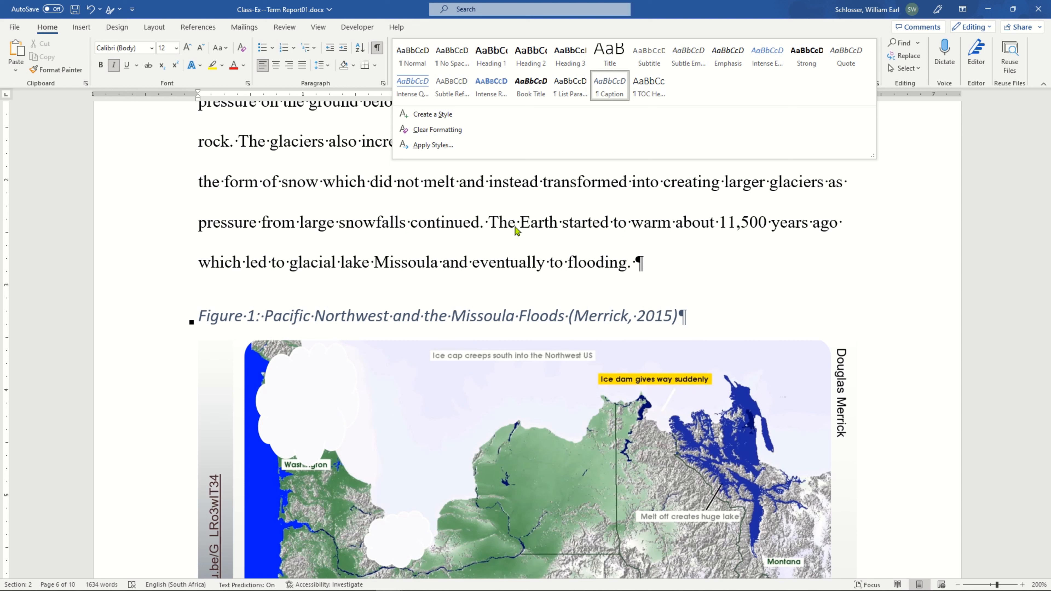
left_click(347, 318)
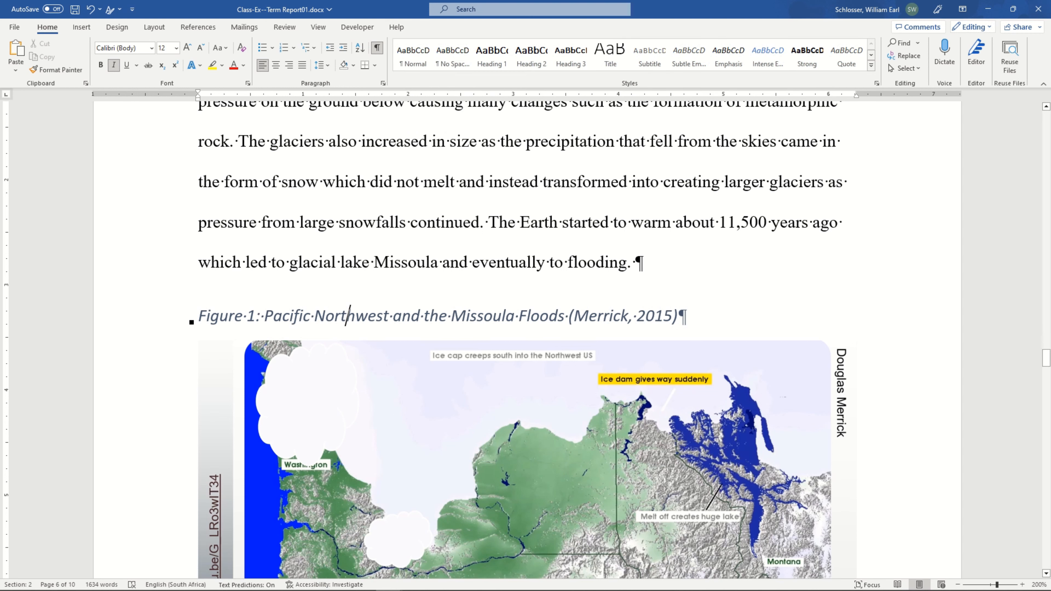
left_click_drag(250, 316, 222, 318)
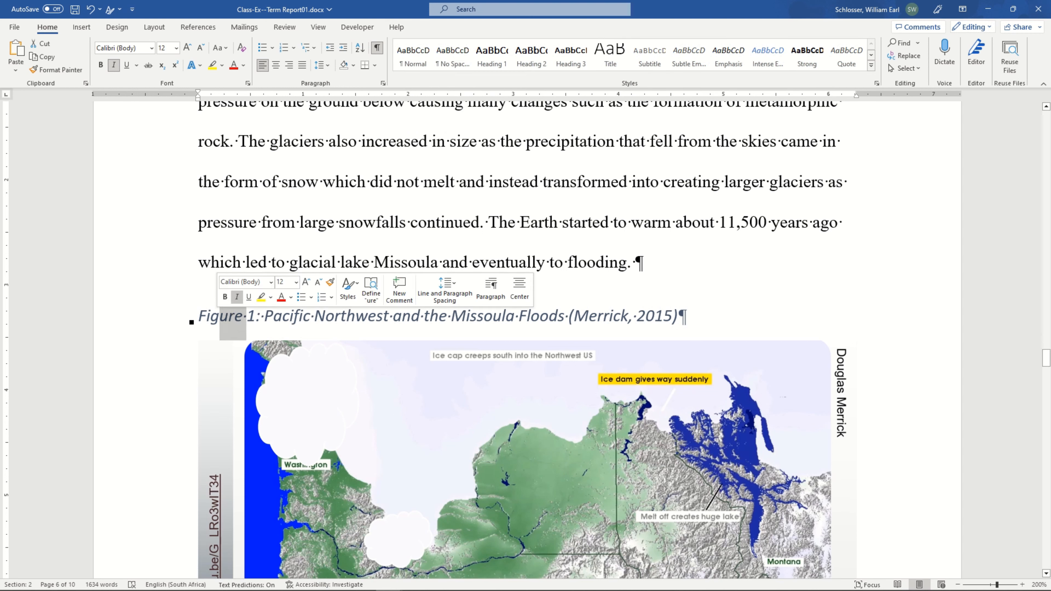
left_click(301, 316)
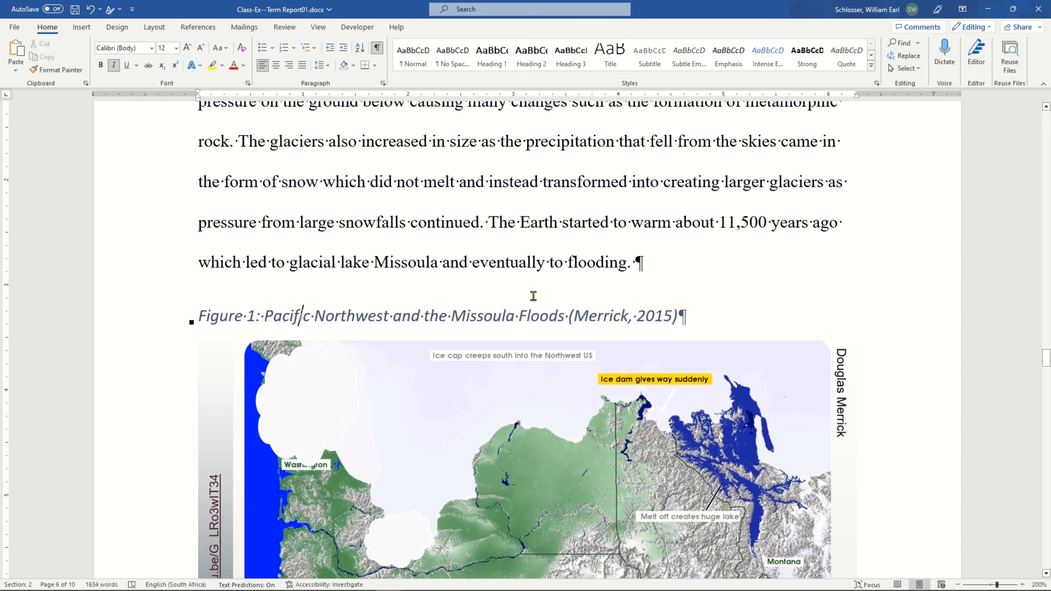
scroll(519, 316, "down", 3)
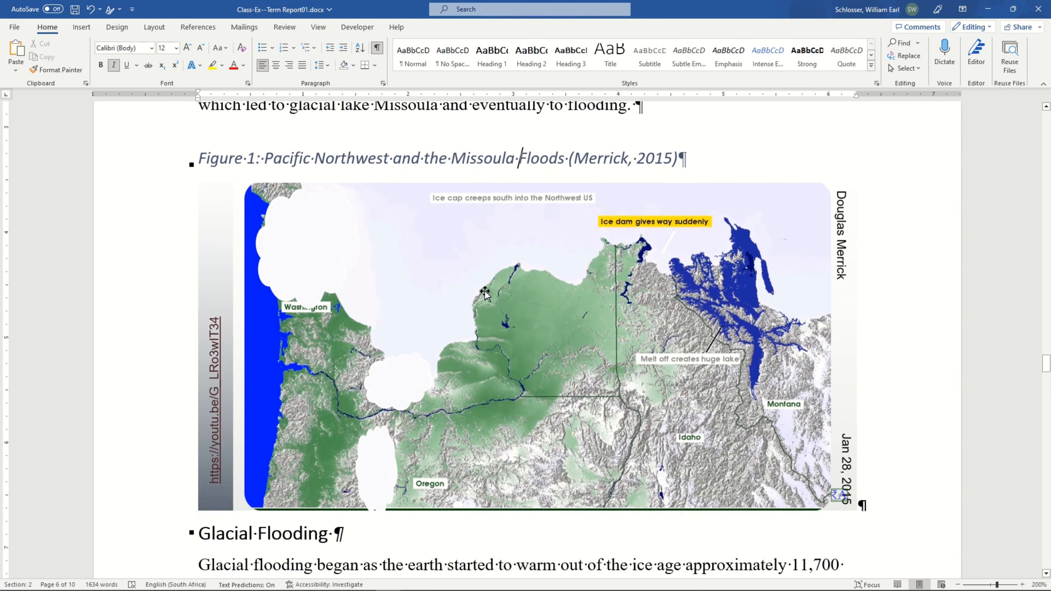
scroll(448, 289, "up", 3)
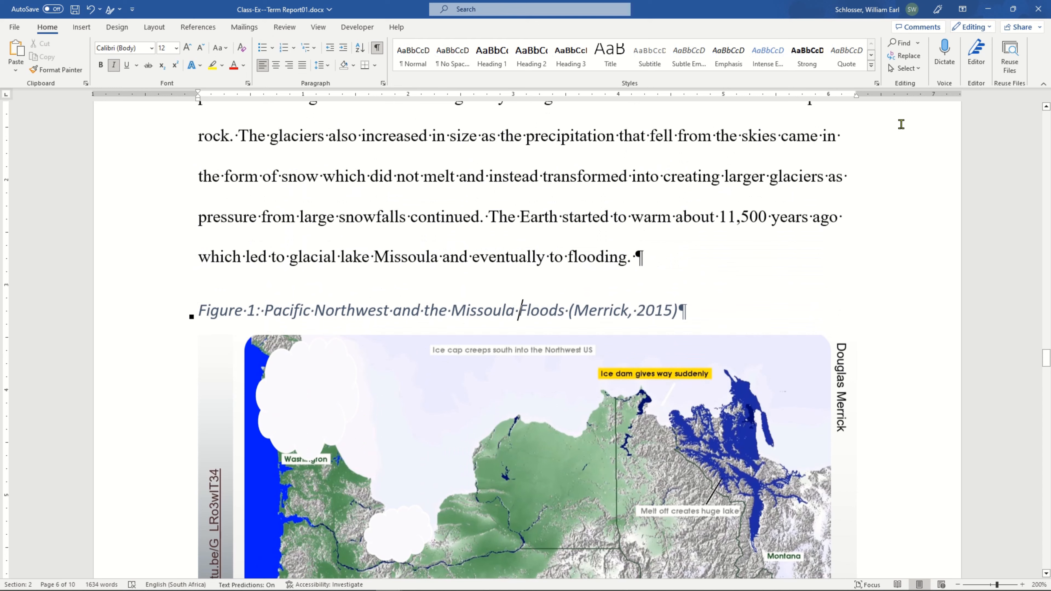
left_click(872, 66)
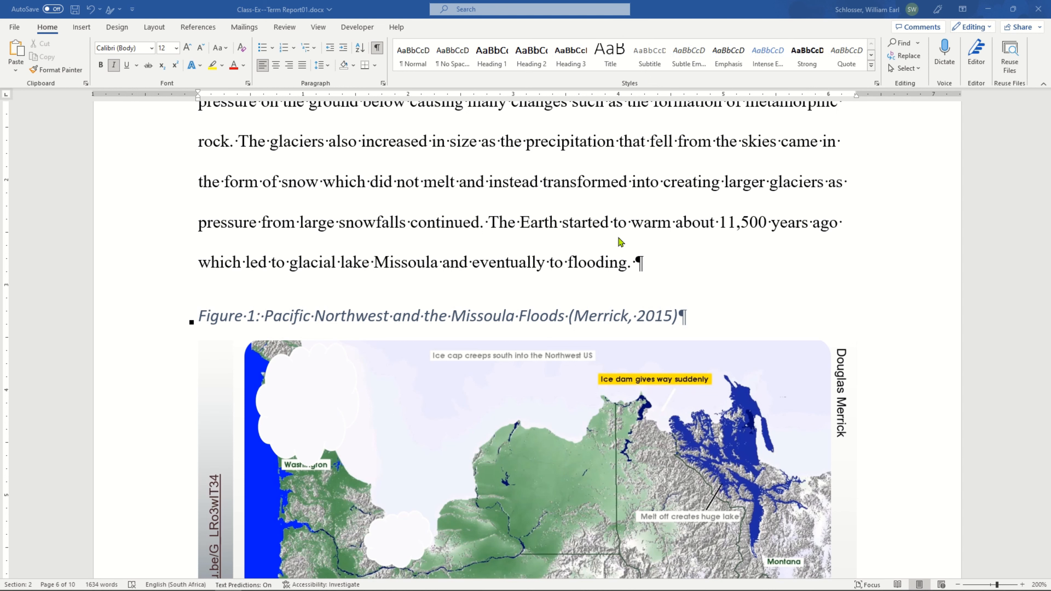
scroll(621, 242, "down", 3)
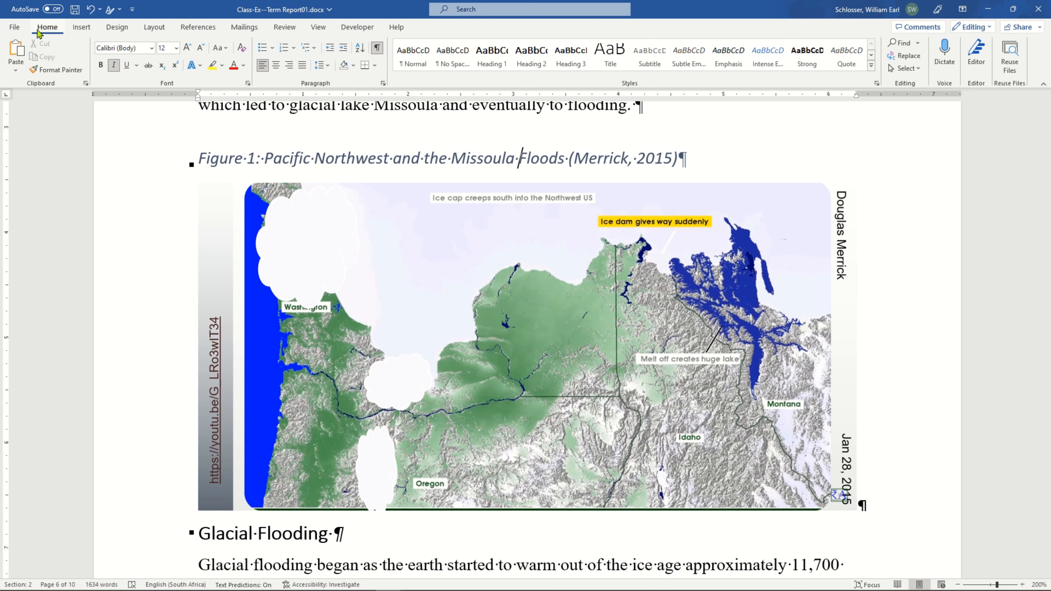
Create a new blank document and enter the sample text "Stuff here".
left_click(14, 27)
left_click(30, 78)
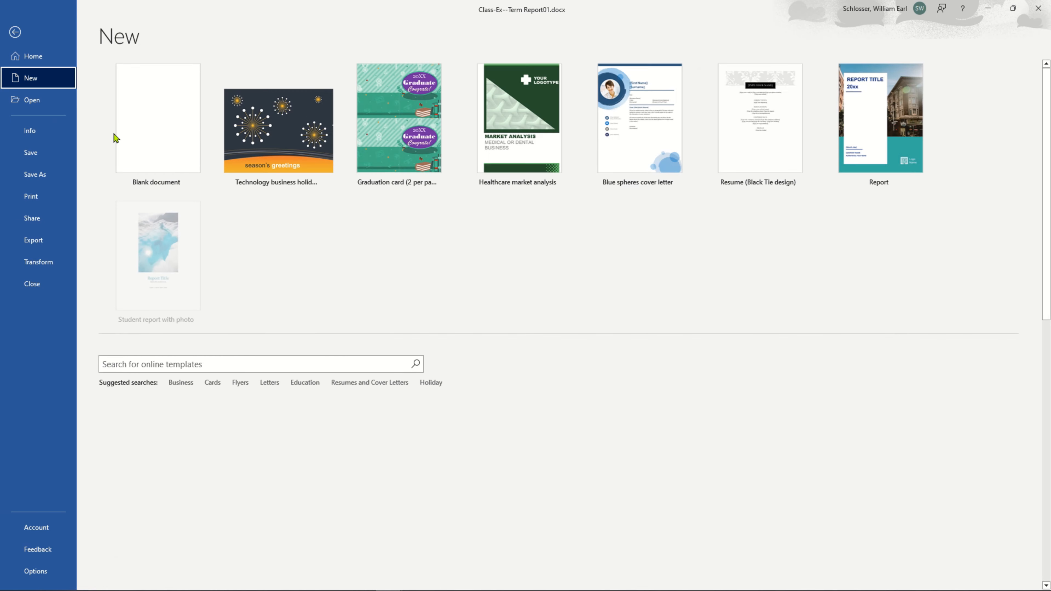
left_click(151, 129)
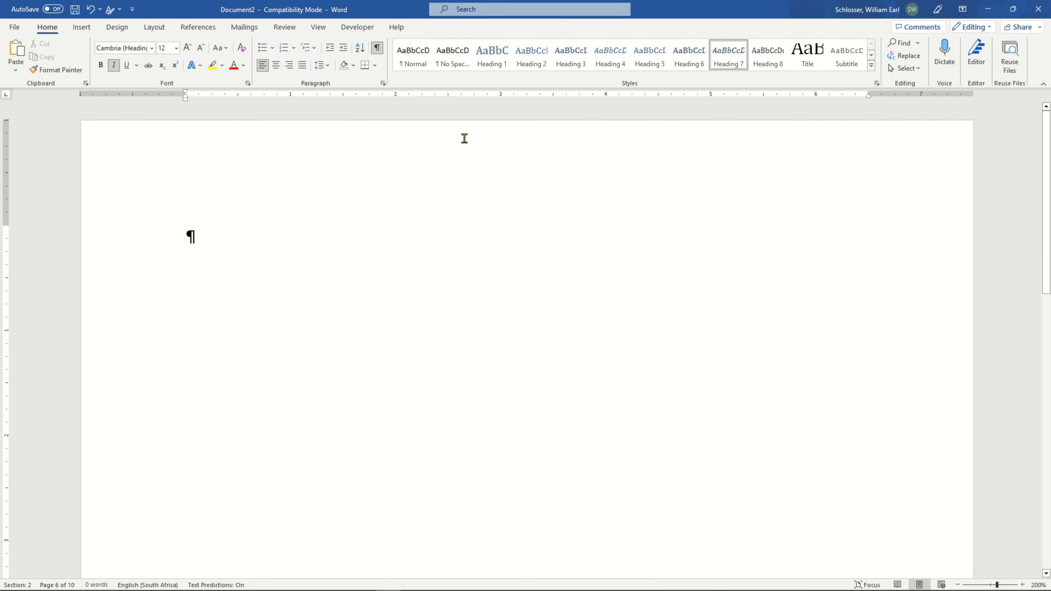
type("St")
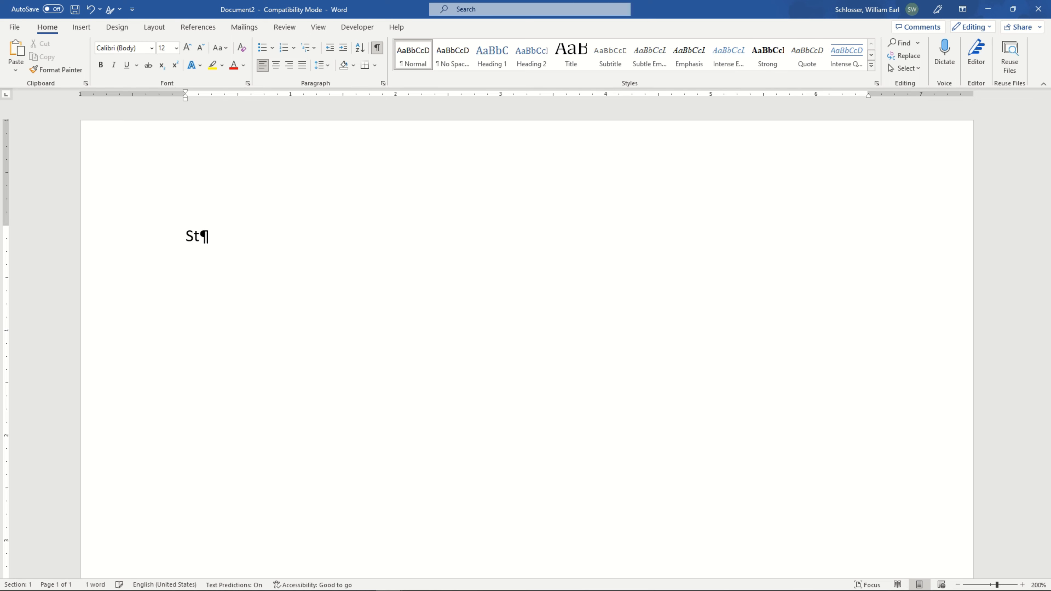
type("uff here")
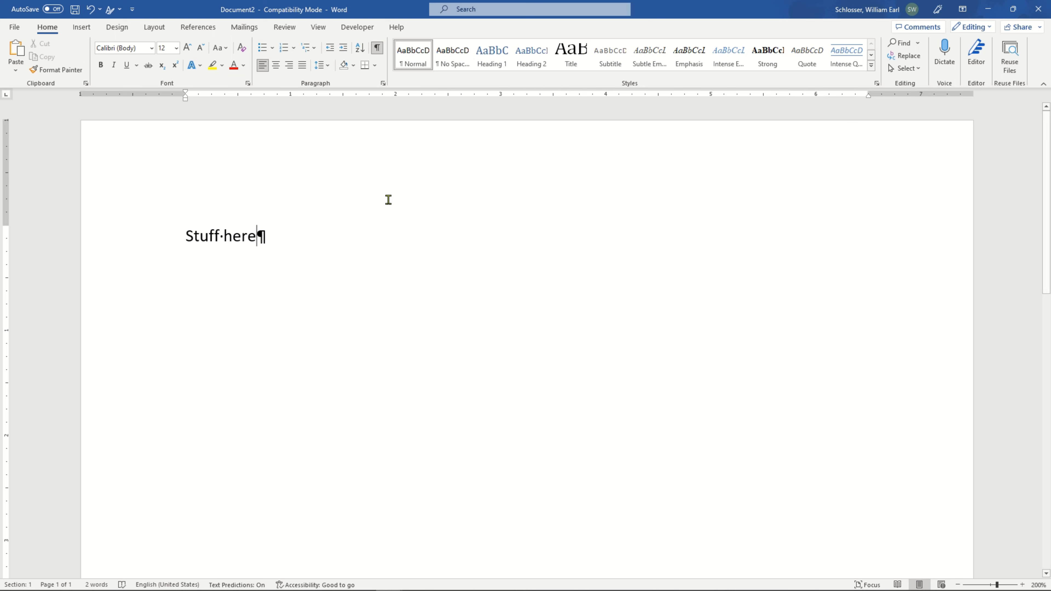
Apply the heading styles from Heading 2 through Heading 7 one after another to the "Stuff here" paragraph.
left_click(242, 239)
left_click(527, 64)
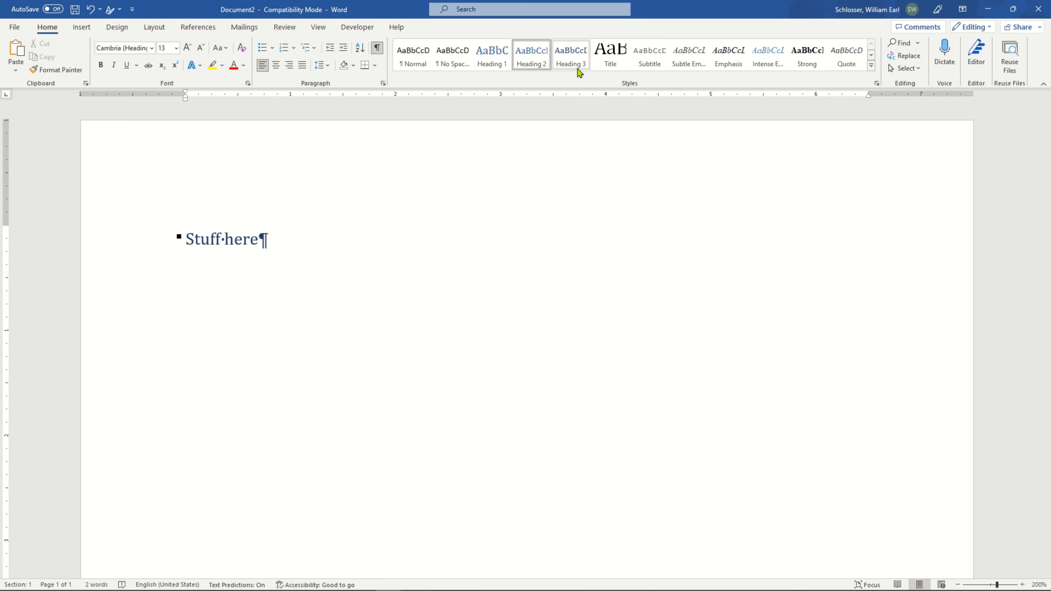
left_click(572, 62)
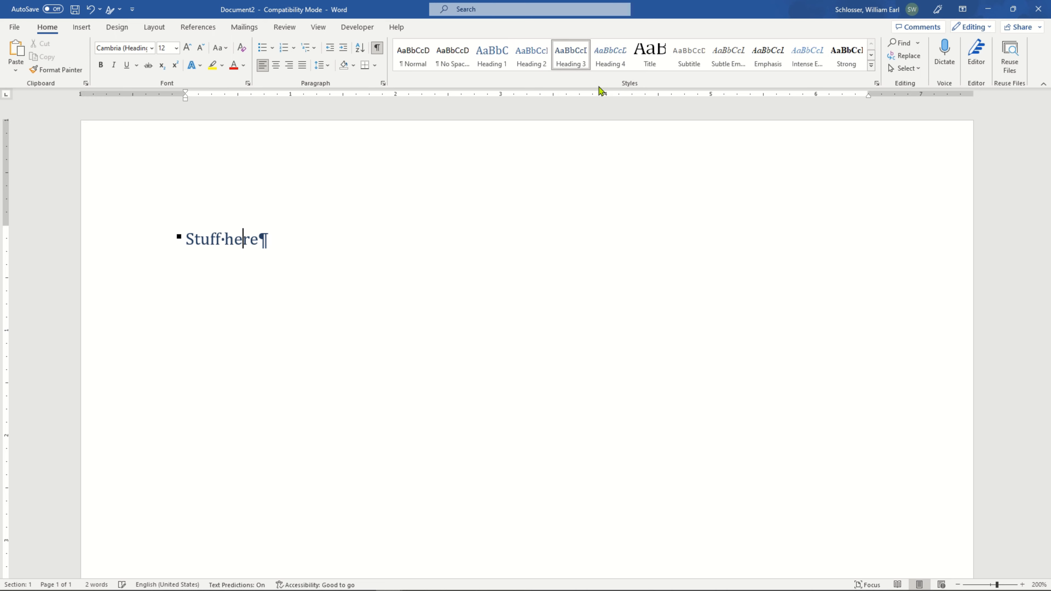
left_click(618, 63)
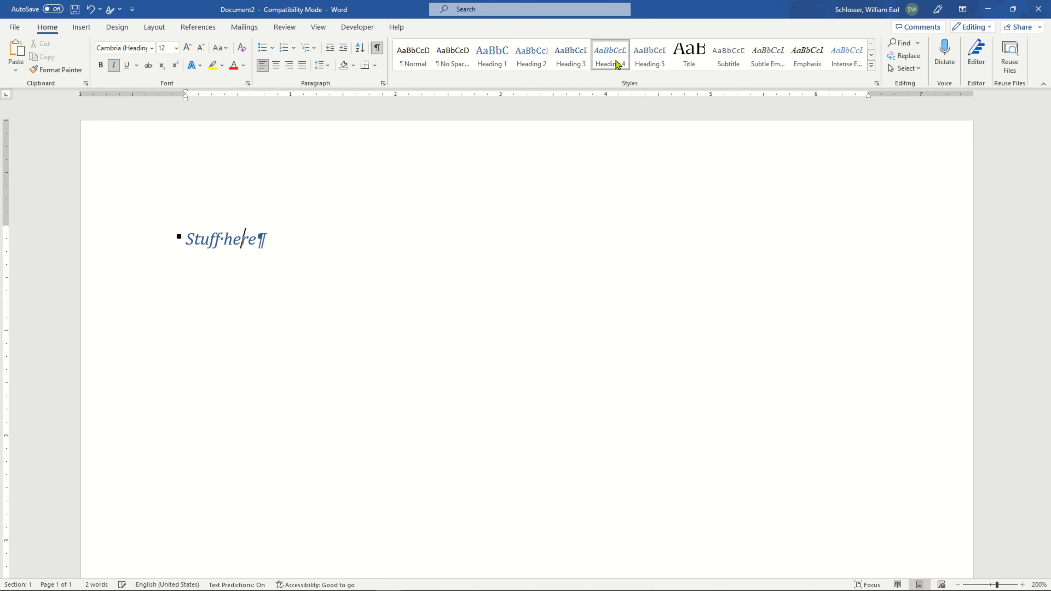
left_click(652, 65)
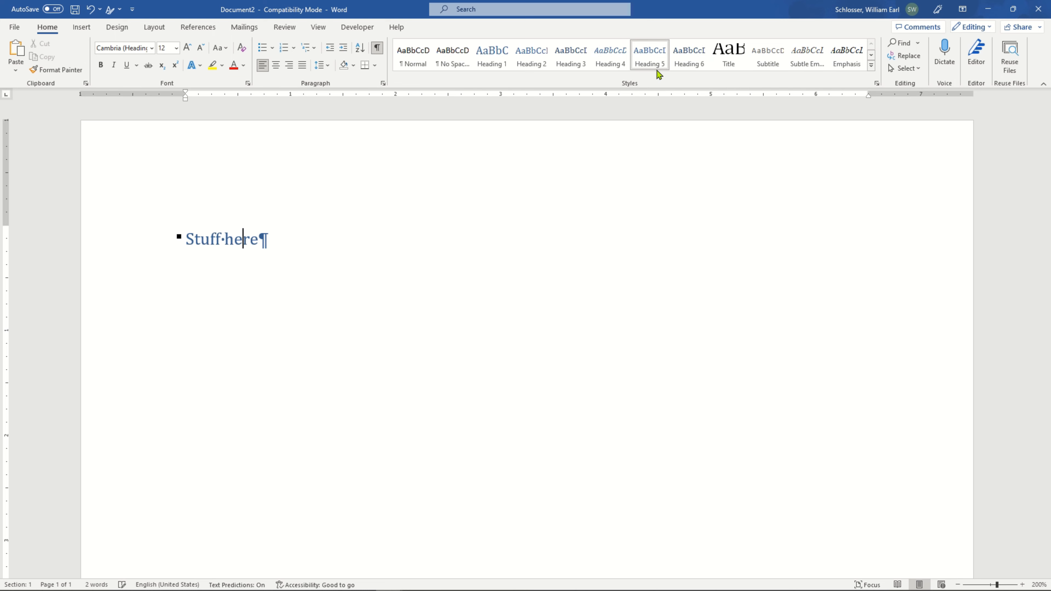
left_click(692, 67)
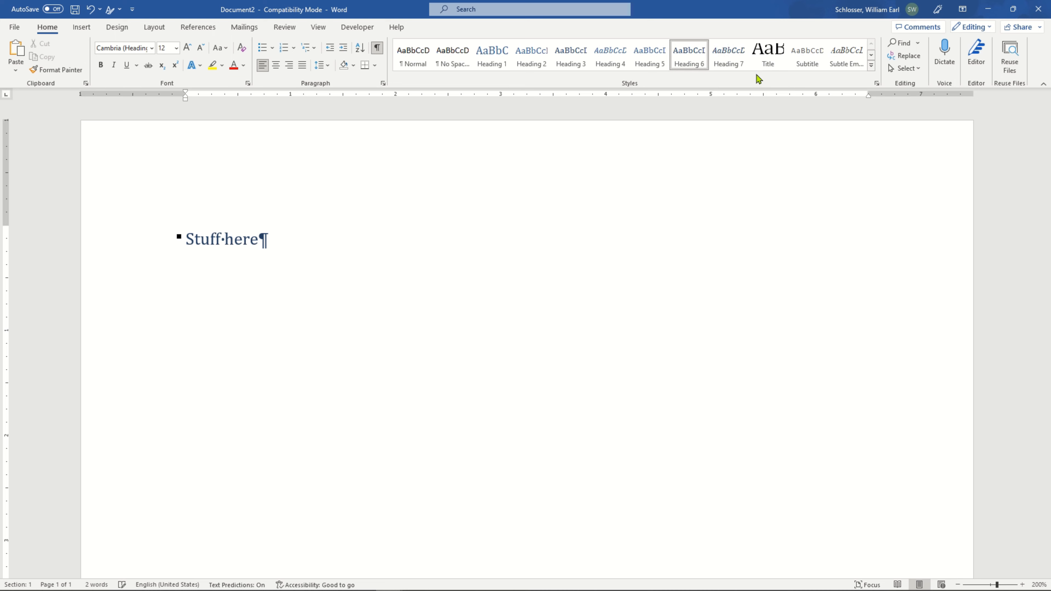
left_click(724, 62)
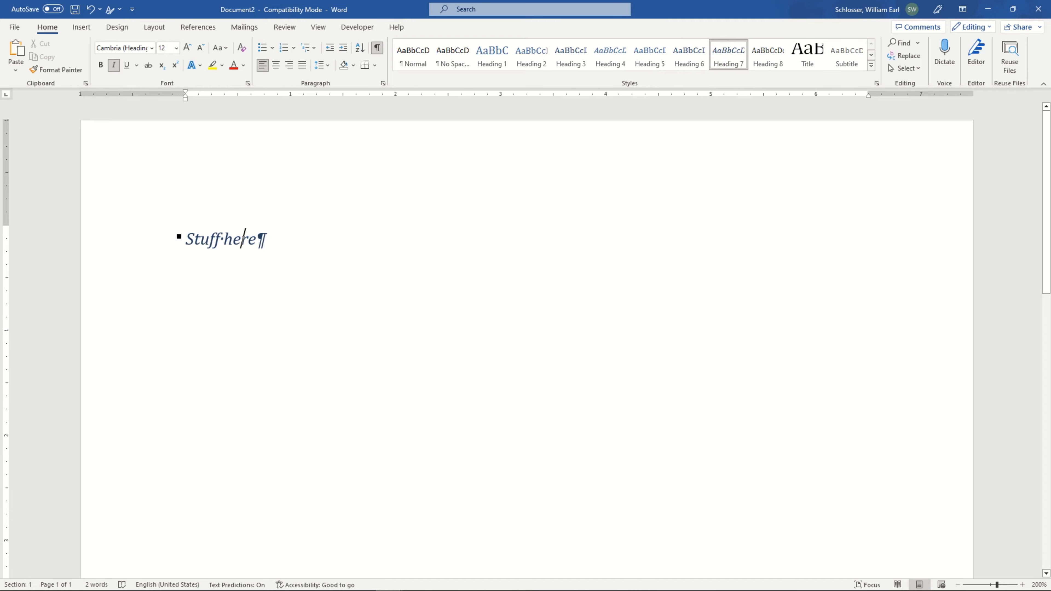
Return to the term report and review the section "The Ice Age in the Pacific Northwest" down to the Figure 1 caption.
key("alt+Tab")
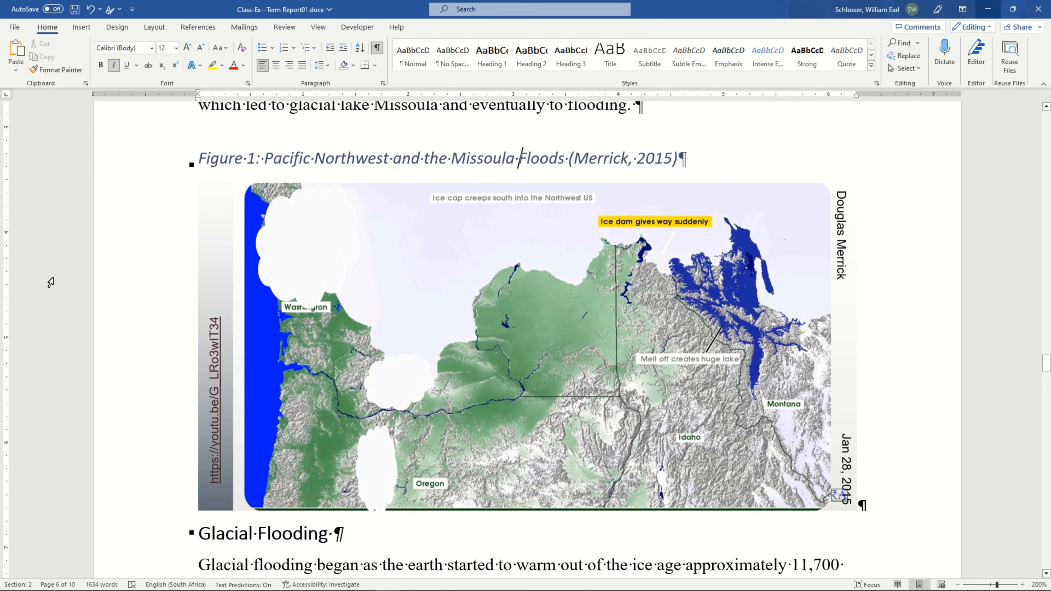
scroll(79, 298, "up", 5)
scroll(90, 316, "up", 7)
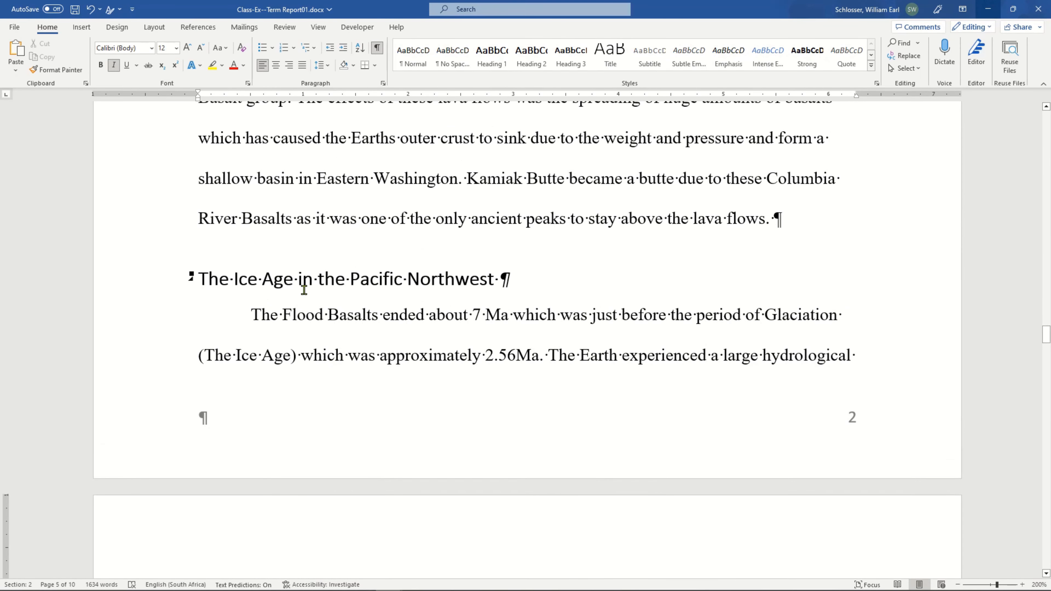
left_click(325, 280)
scroll(310, 287, "down", 1)
scroll(310, 287, "down", 1)
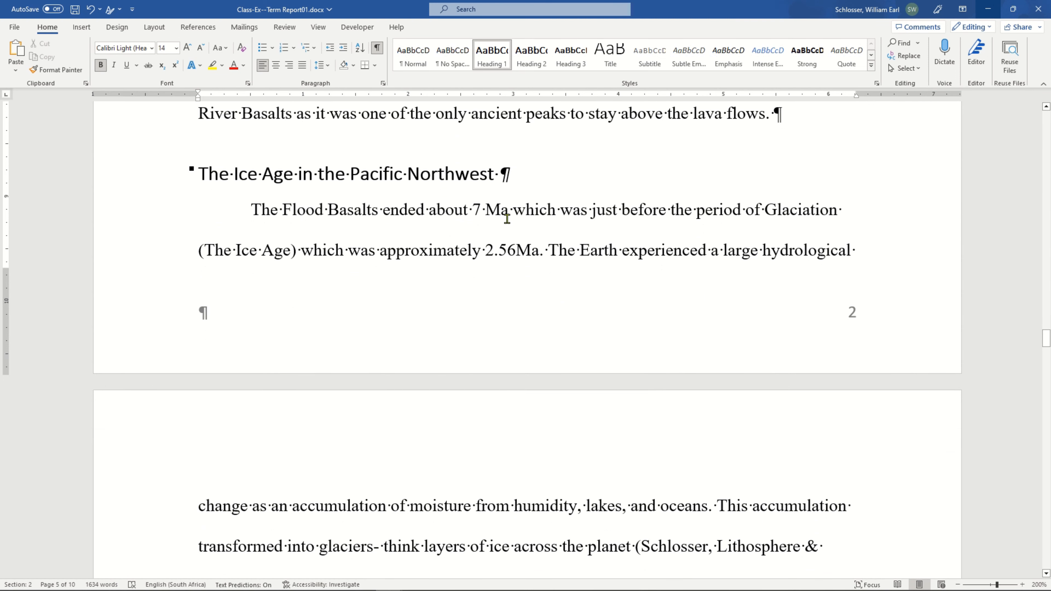
left_click_drag(440, 207, 555, 213)
left_click_drag(466, 247, 545, 250)
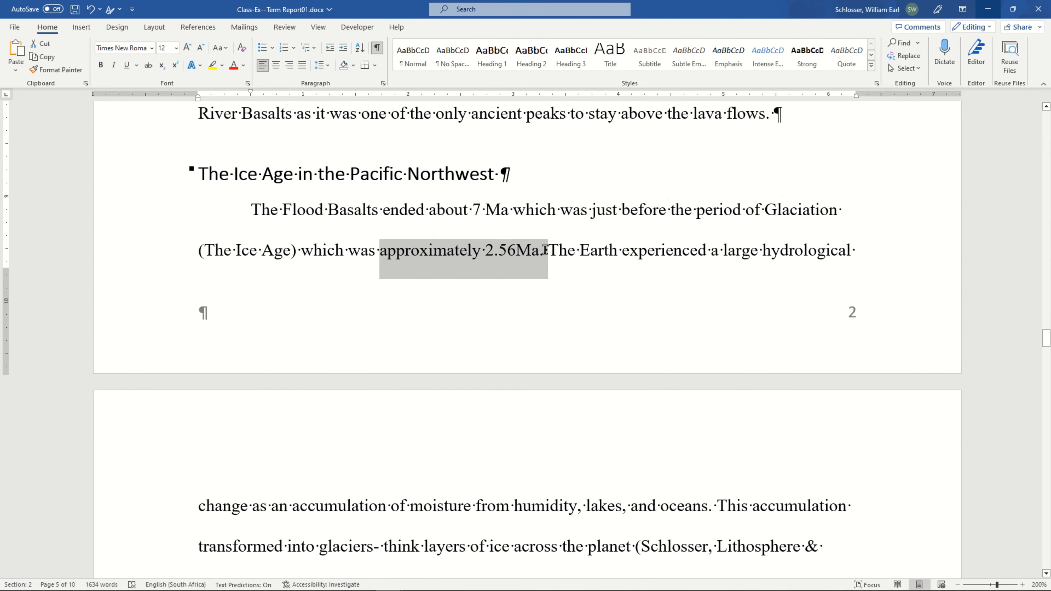
scroll(578, 309, "down", 6)
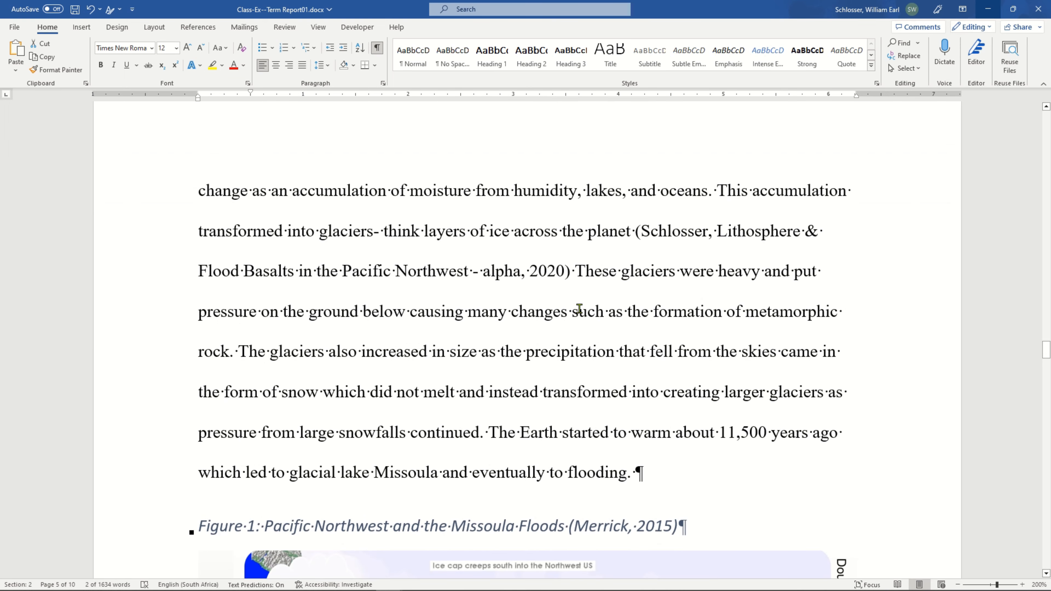
left_click(598, 323)
scroll(598, 323, "down", 1)
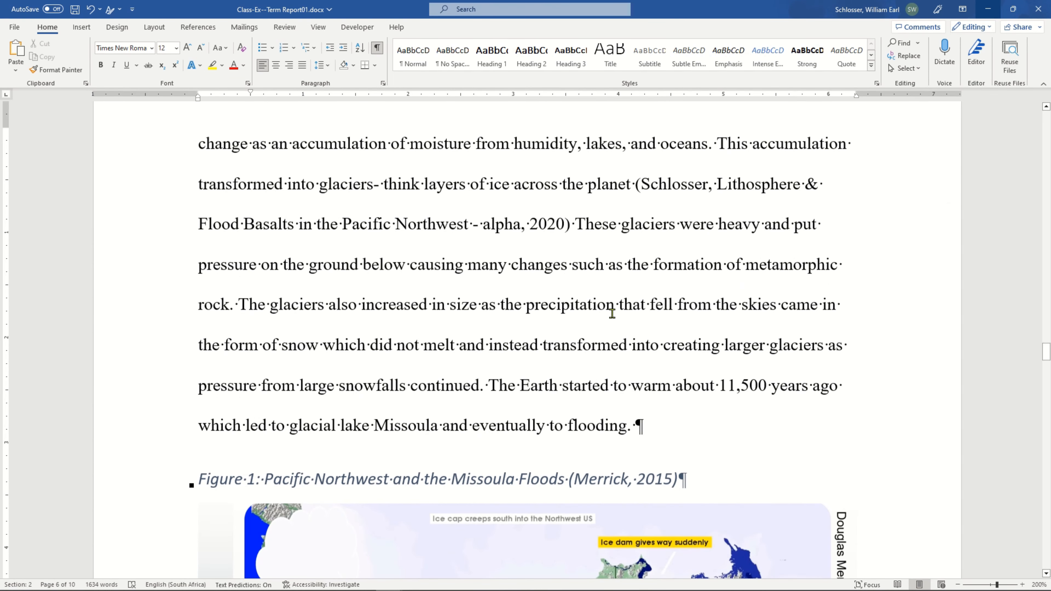
double_click(658, 220)
scroll(590, 292, "down", 1)
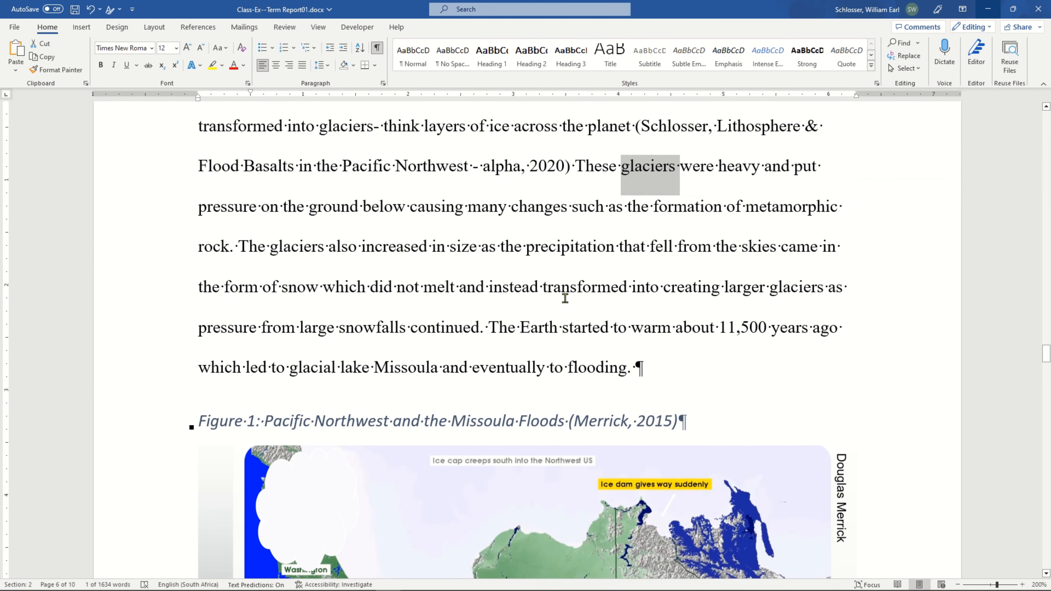
left_click(750, 328)
Add the in-text reference "(Figure 1)" after the word "flooding" in the paragraph above the Figure 1 caption.
left_click(344, 369)
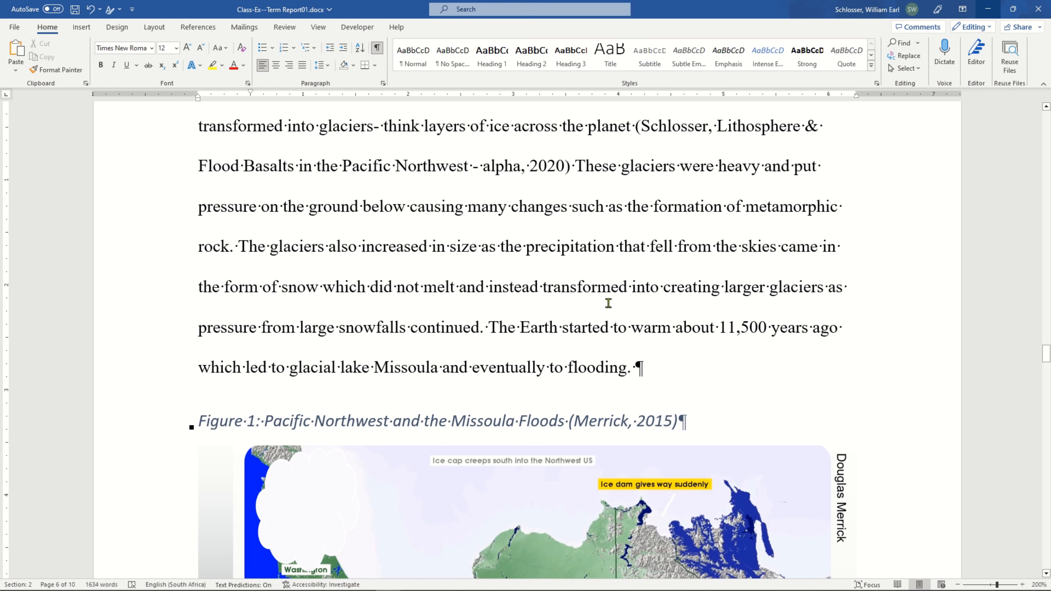
key("ctrl+Right")
scroll(608, 304, "down", 2)
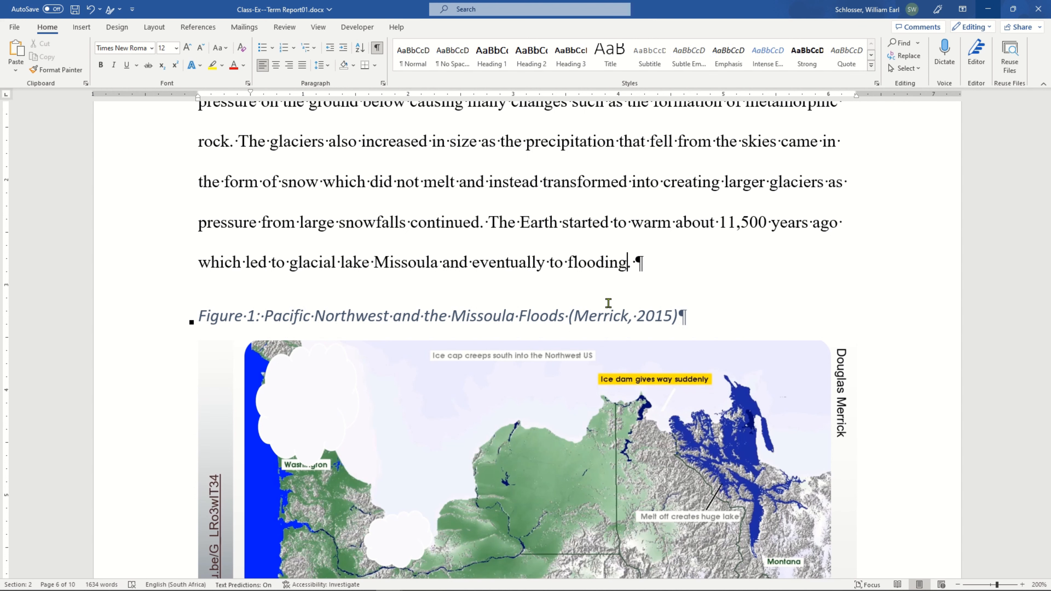
scroll(600, 310, "down", 5)
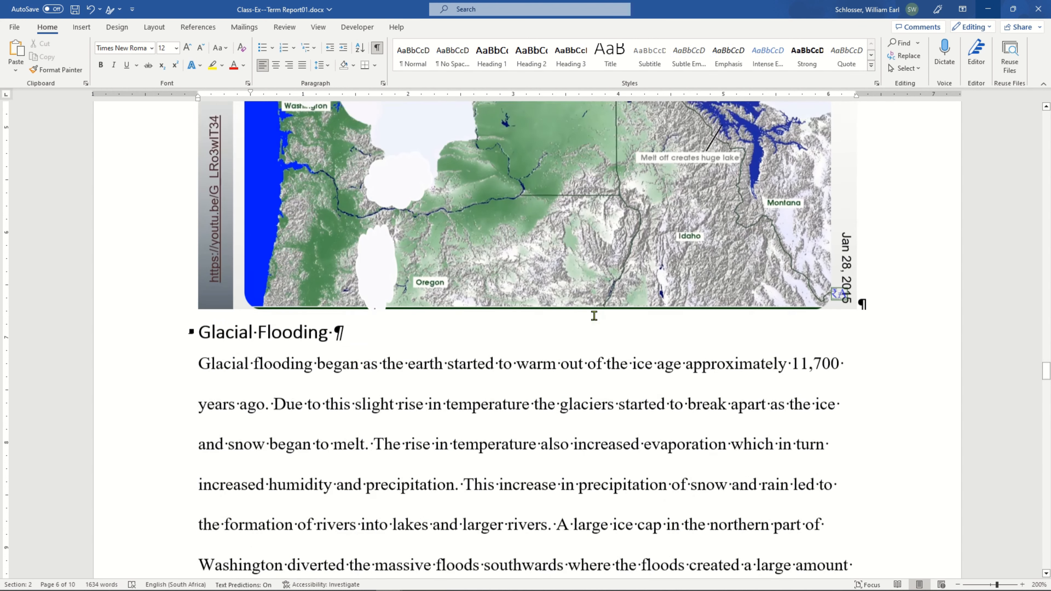
scroll(486, 426, "up", 5)
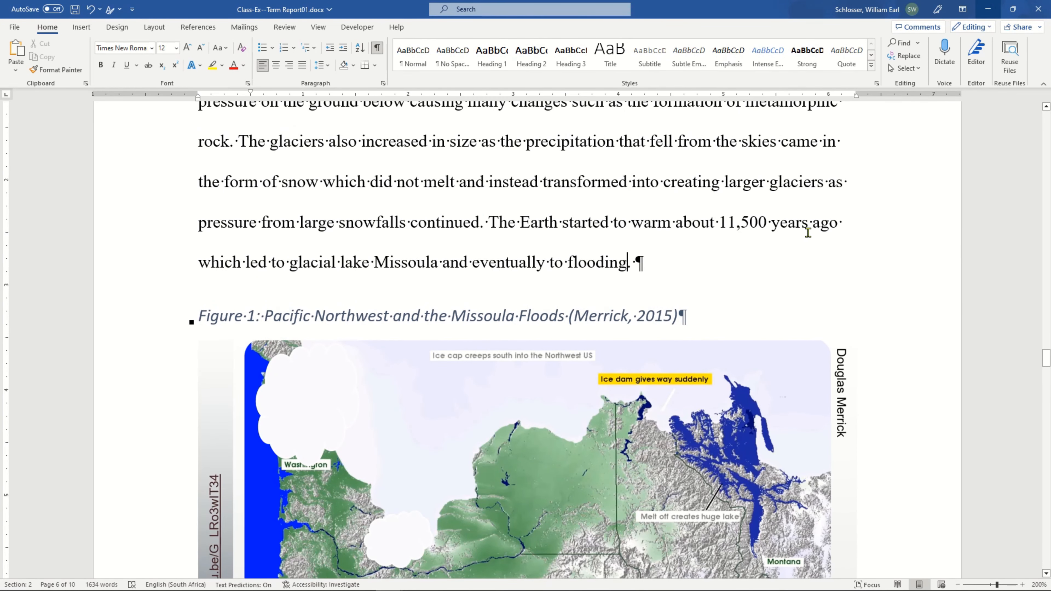
scroll(787, 253, "down", 1)
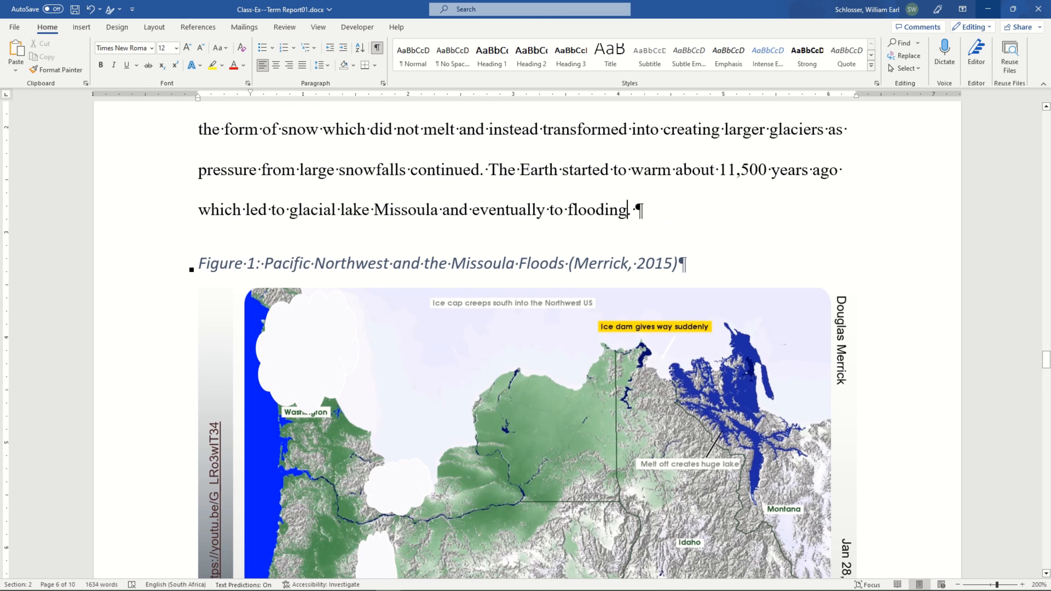
scroll(861, 229, "down", 1)
scroll(860, 229, "up", 1)
type("(")
type("Figure 1")
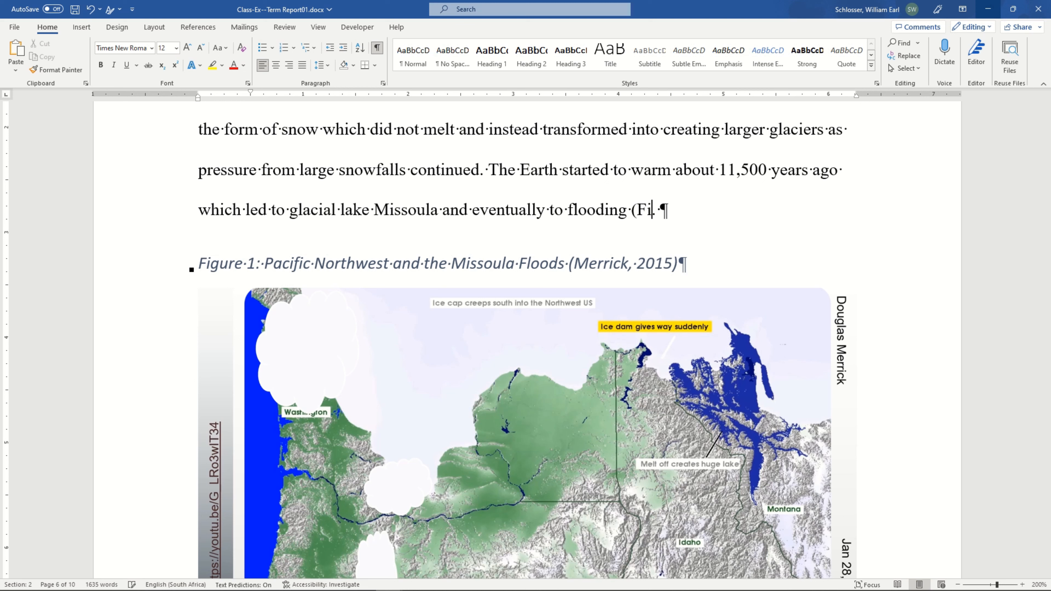
type(")")
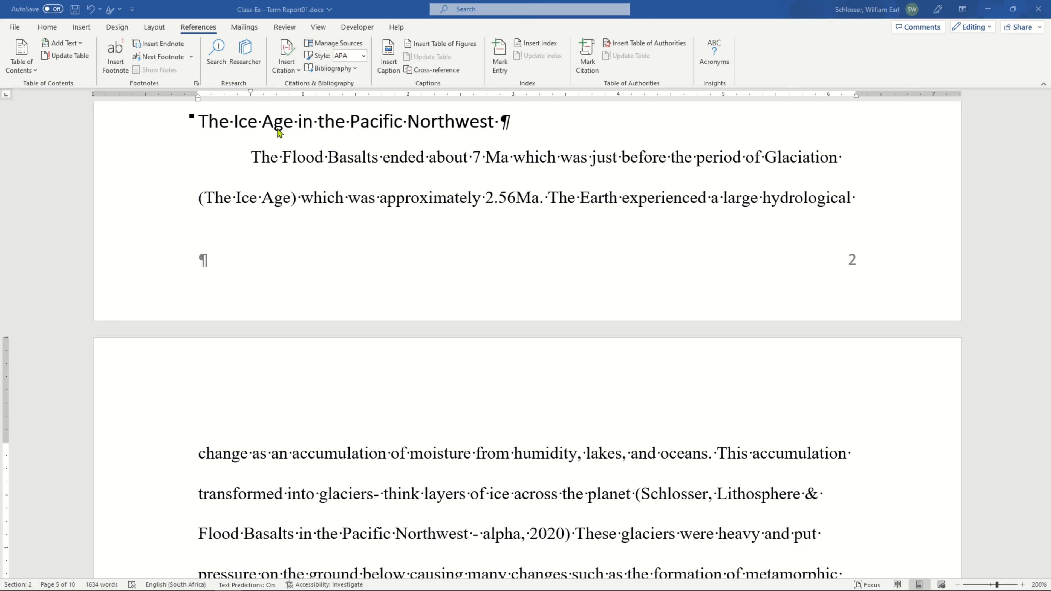
Review the section "The Ice Age in the Pacific Northwest" from its heading down to the Figure 1 caption.
left_click(379, 123)
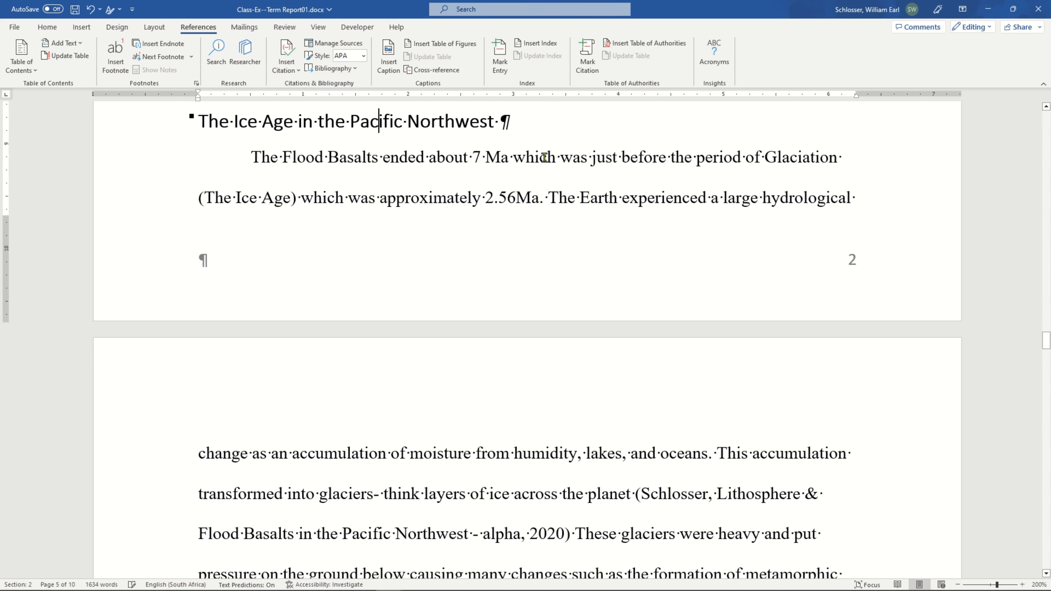
double_click(821, 157)
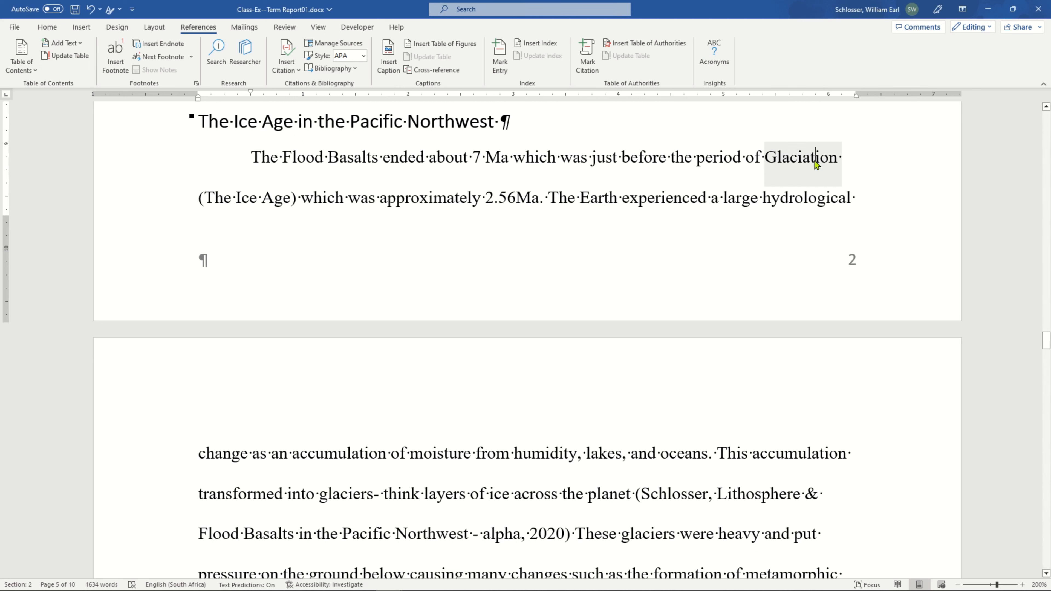
left_click_drag(271, 201, 226, 206)
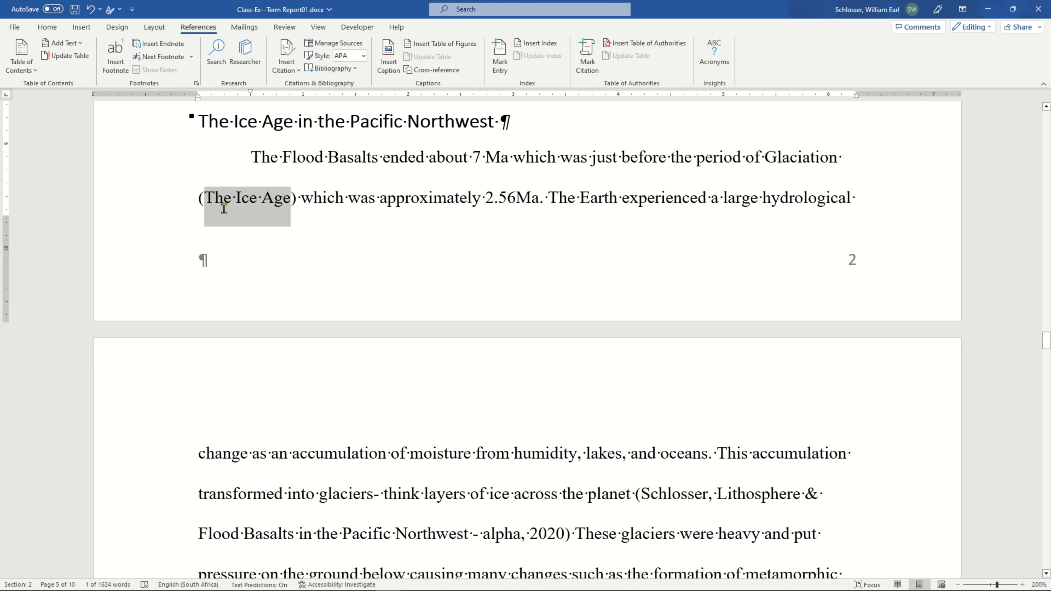
left_click(351, 224)
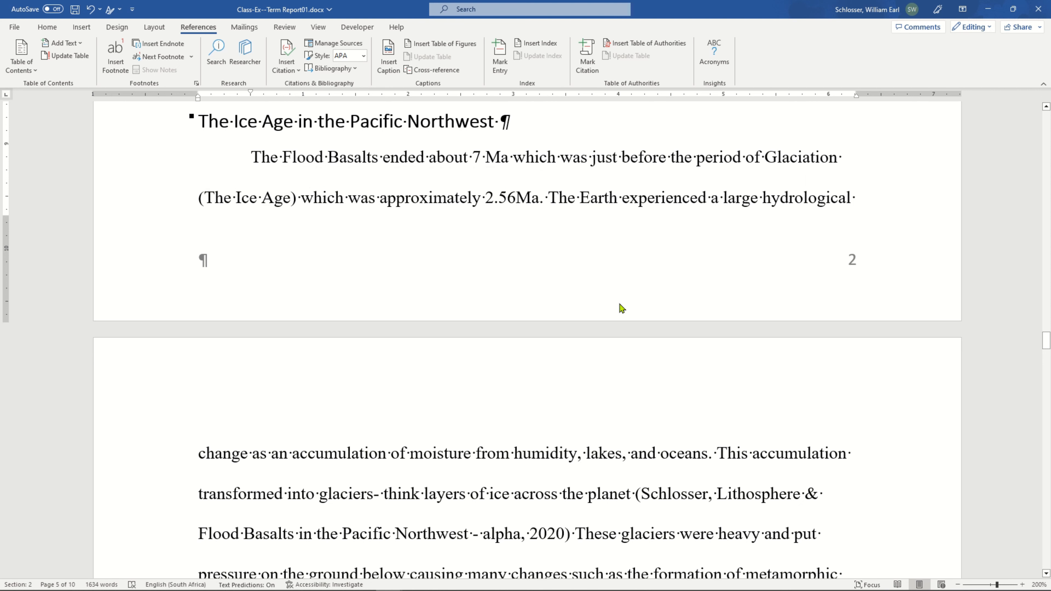
scroll(582, 272, "down", 1)
scroll(582, 272, "down", 2)
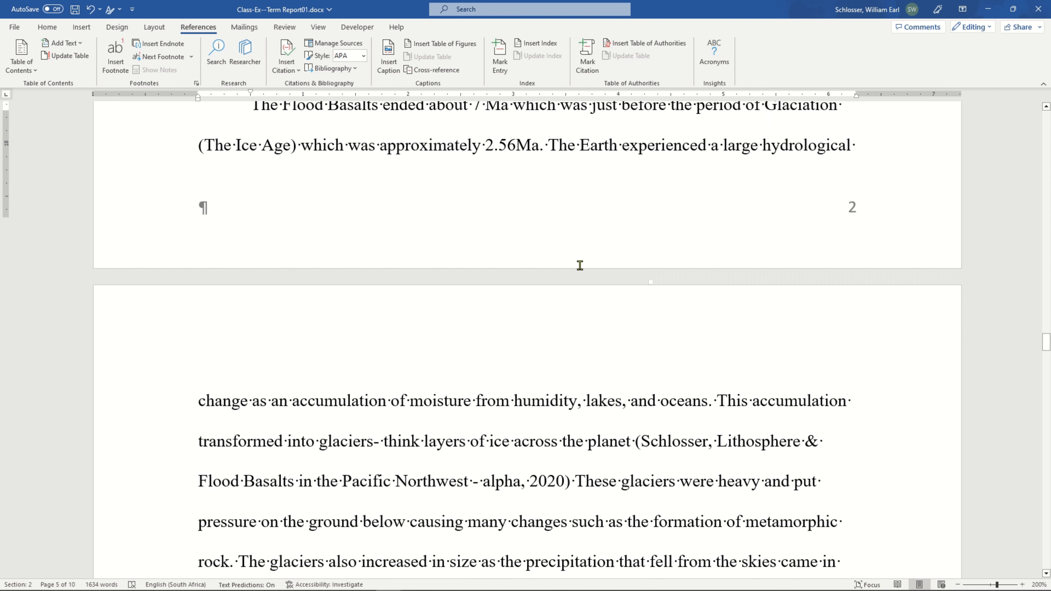
scroll(596, 262, "down", 3)
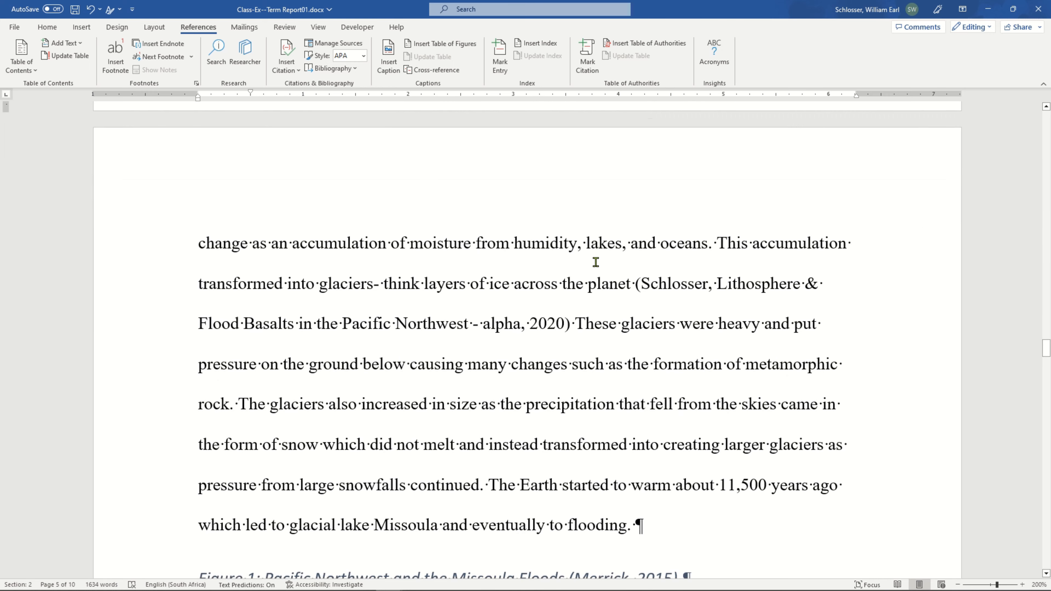
scroll(596, 262, "down", 6)
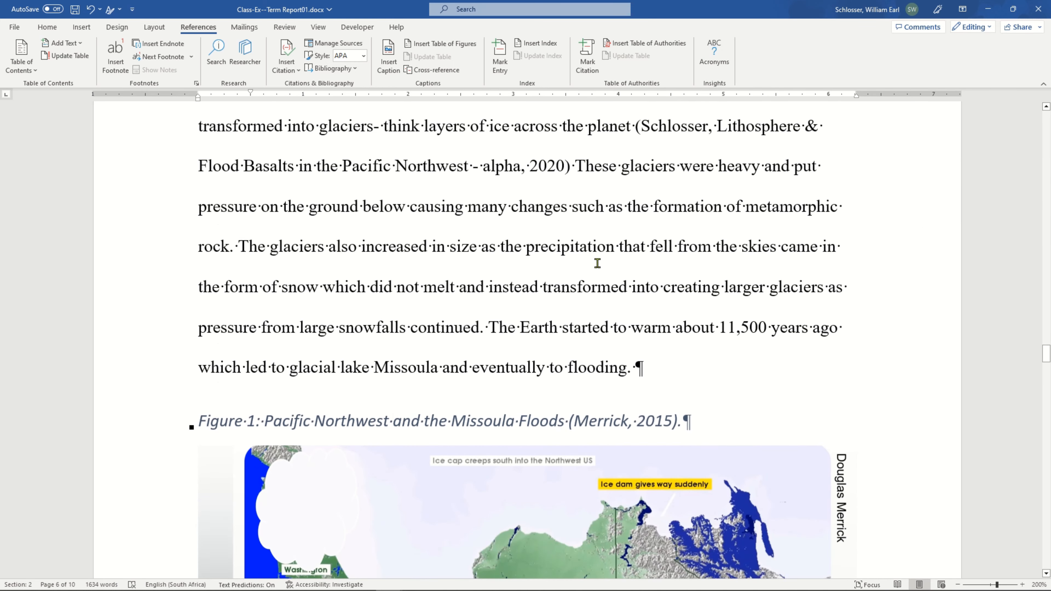
Delete the whole Figure 1 caption text above the Missoula Floods map, keeping its empty paragraph.
left_click(603, 280)
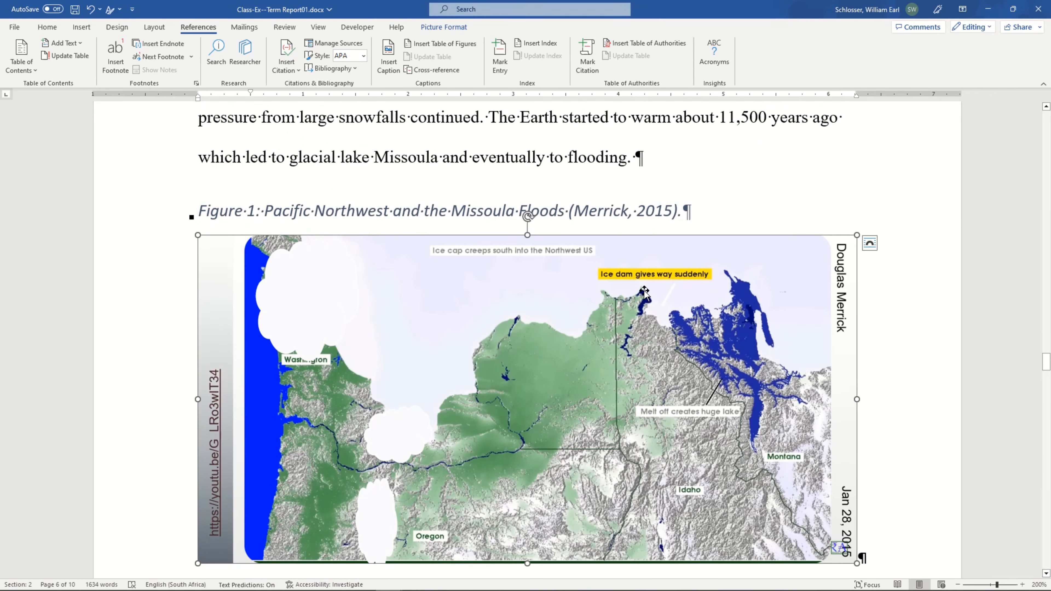
triple_click(351, 210)
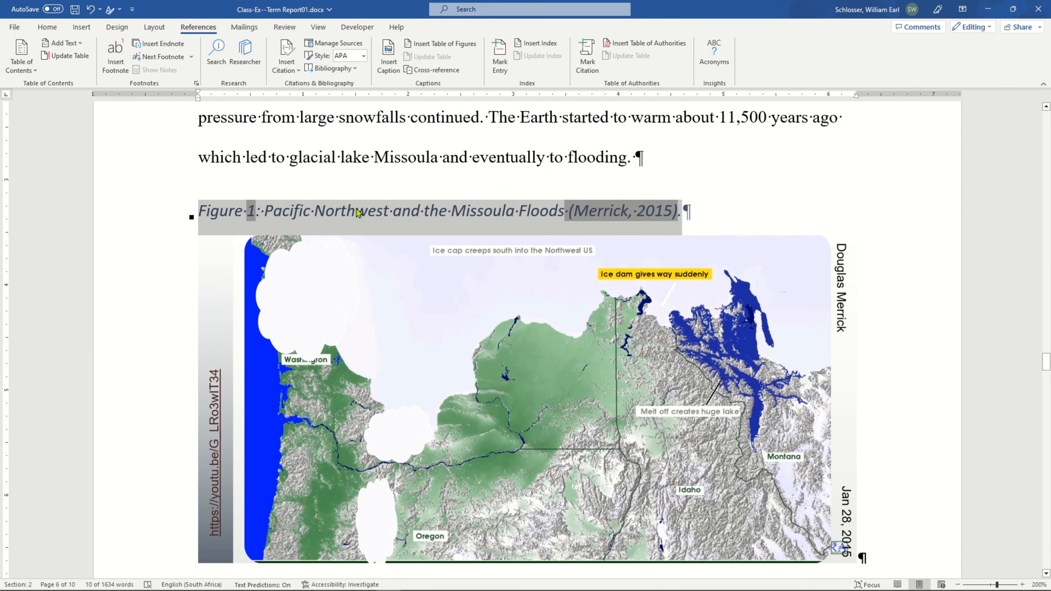
key("Delete")
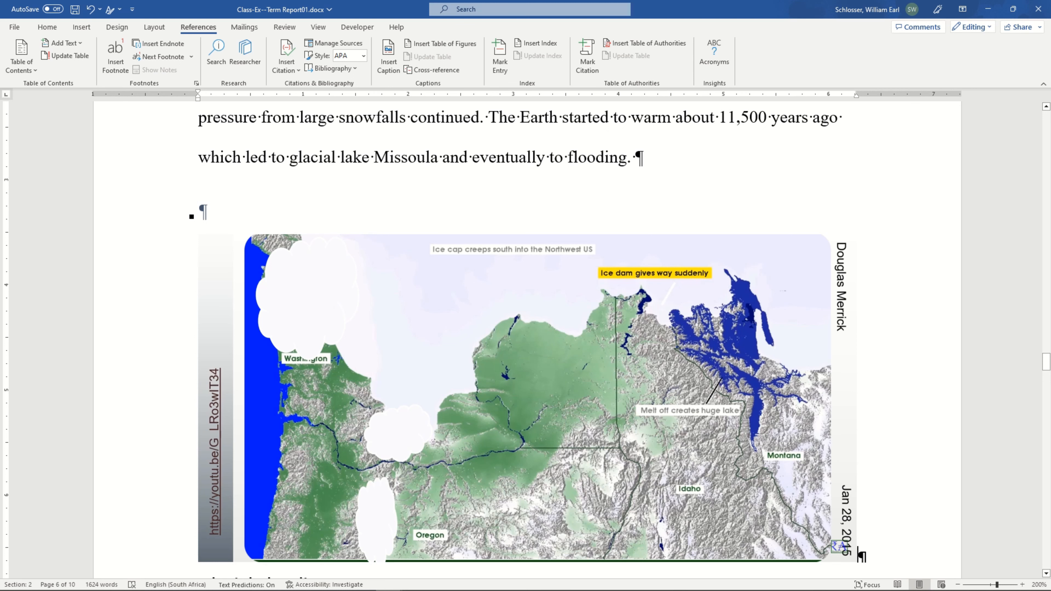
Inspect the paragraph style and text-wrapping layout options of the Missoula Floods map picture.
left_click(361, 288)
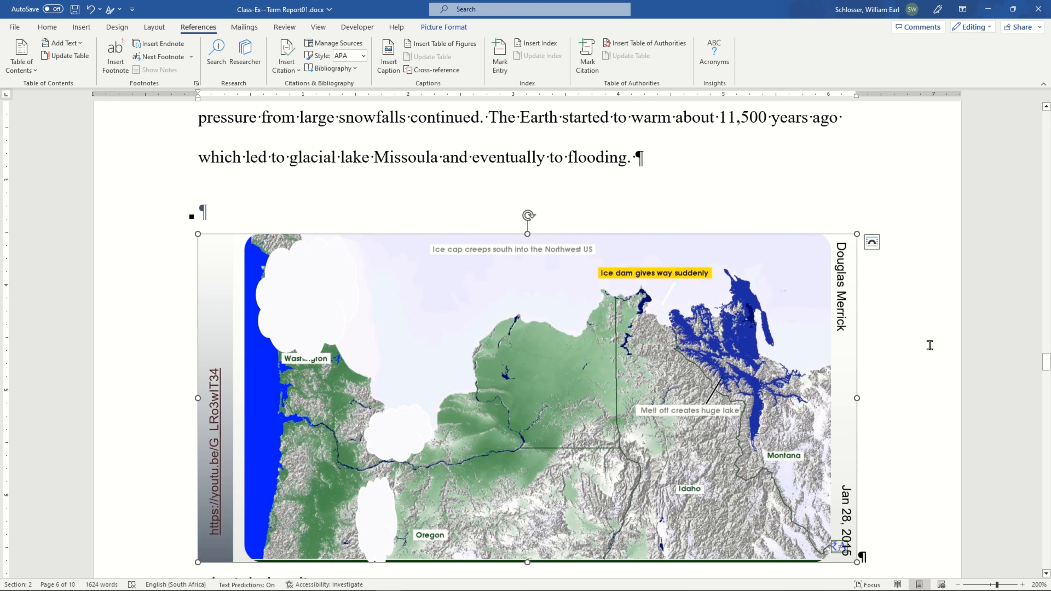
scroll(918, 393, "down", 1)
left_click(902, 442)
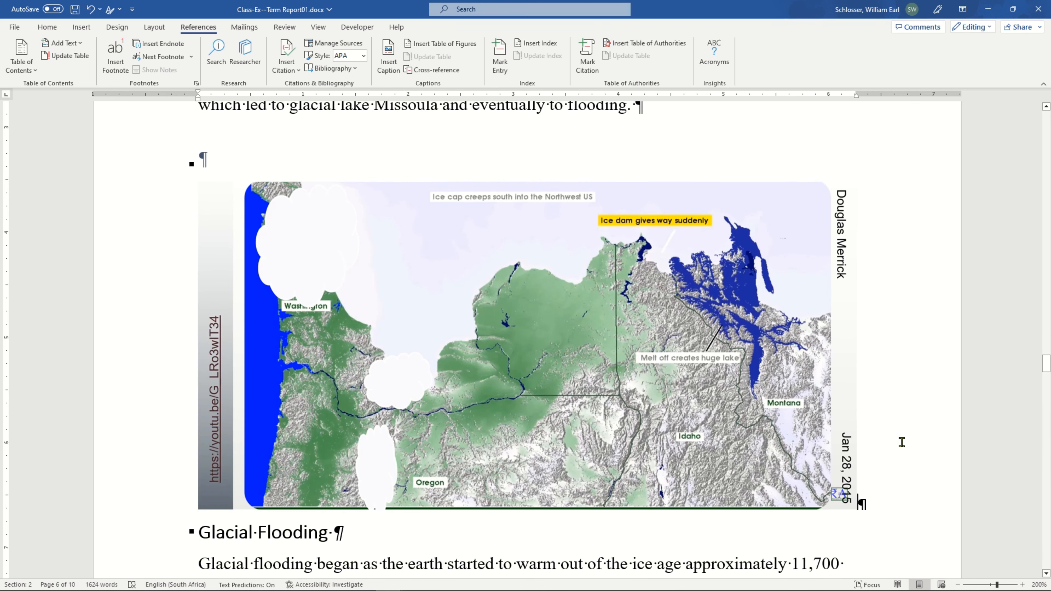
left_click(47, 27)
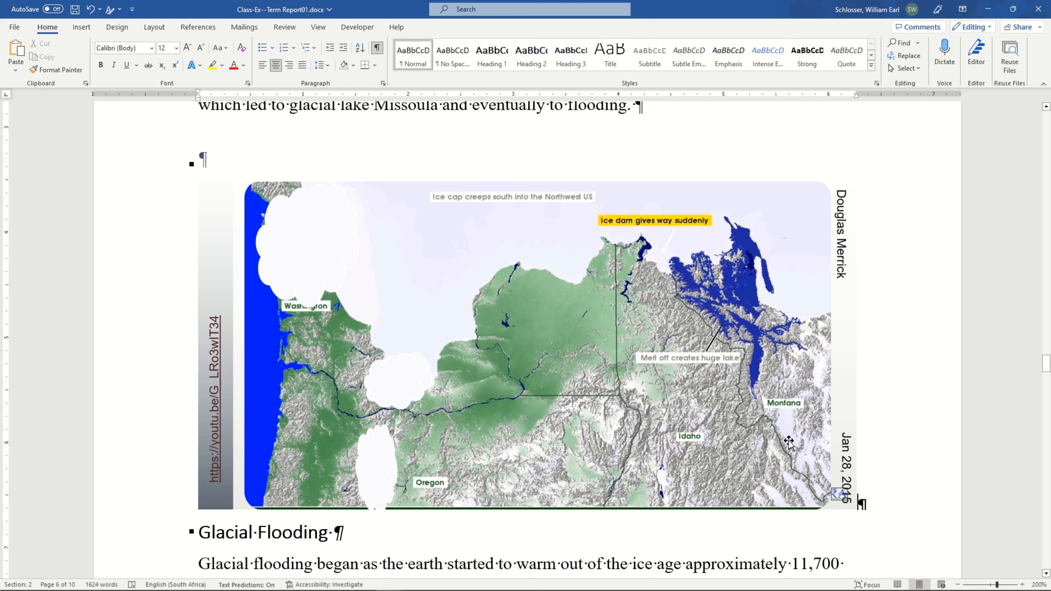
left_click(787, 324)
left_click(873, 192)
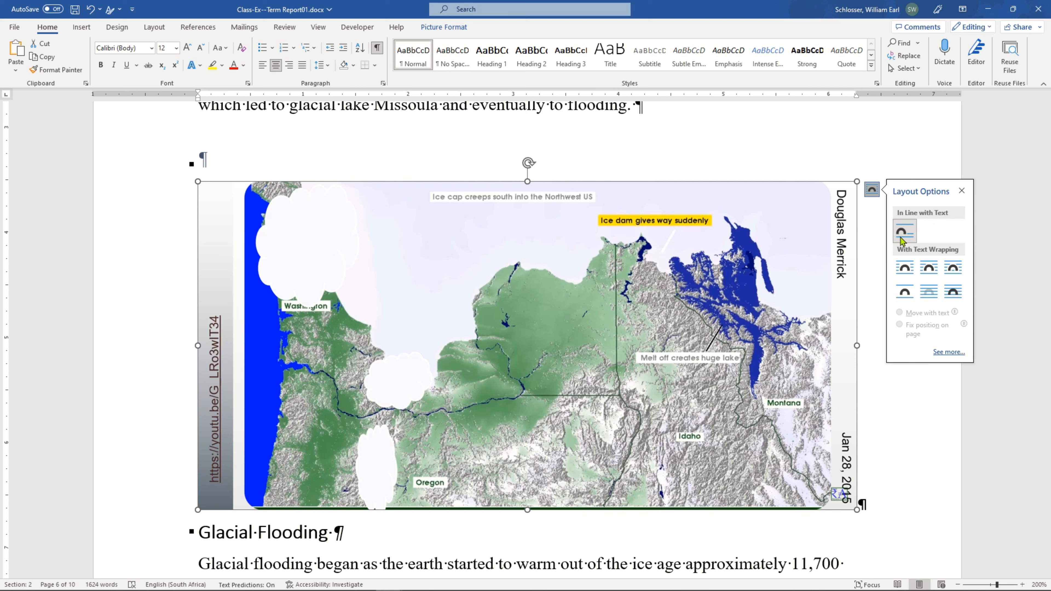
left_click(907, 442)
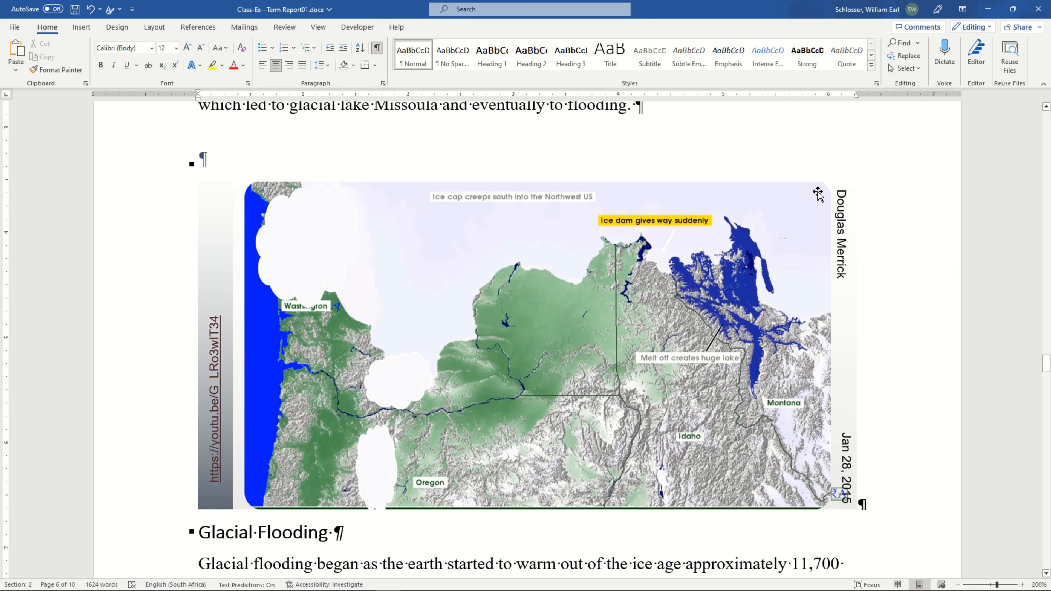
left_click(806, 194)
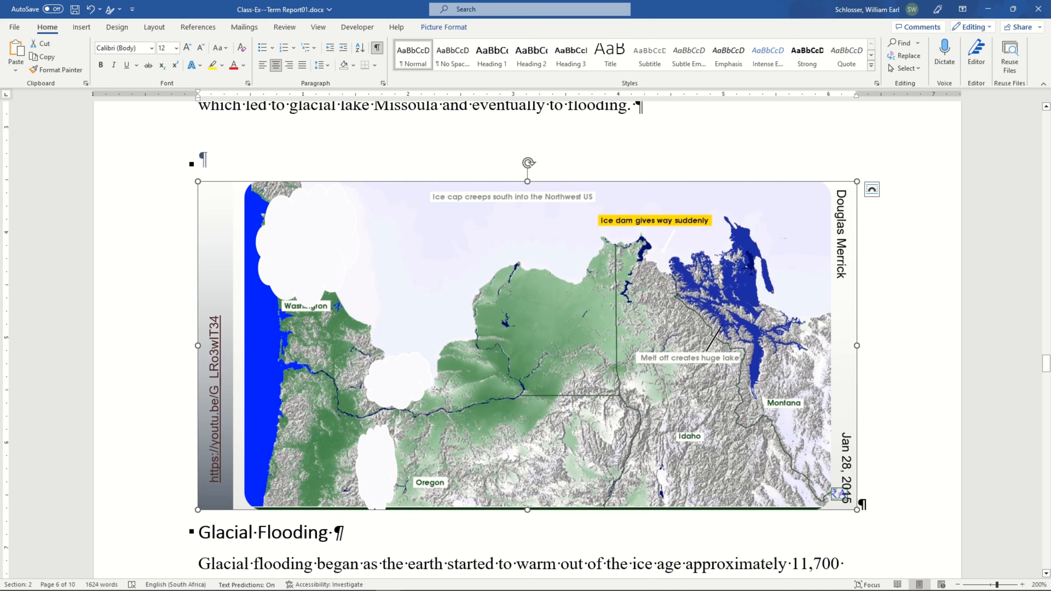
Apply the Normal style to the empty paragraph above the map and paste "Glacial Lake Missoula at full pool 11,500 YBP", ending it with a period.
left_click(202, 158)
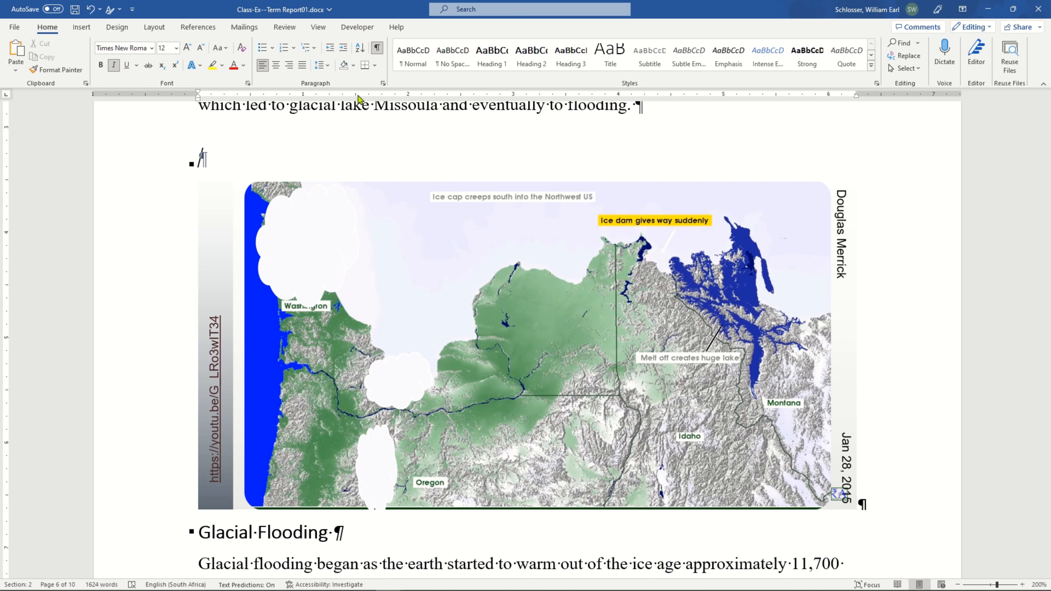
left_click(412, 65)
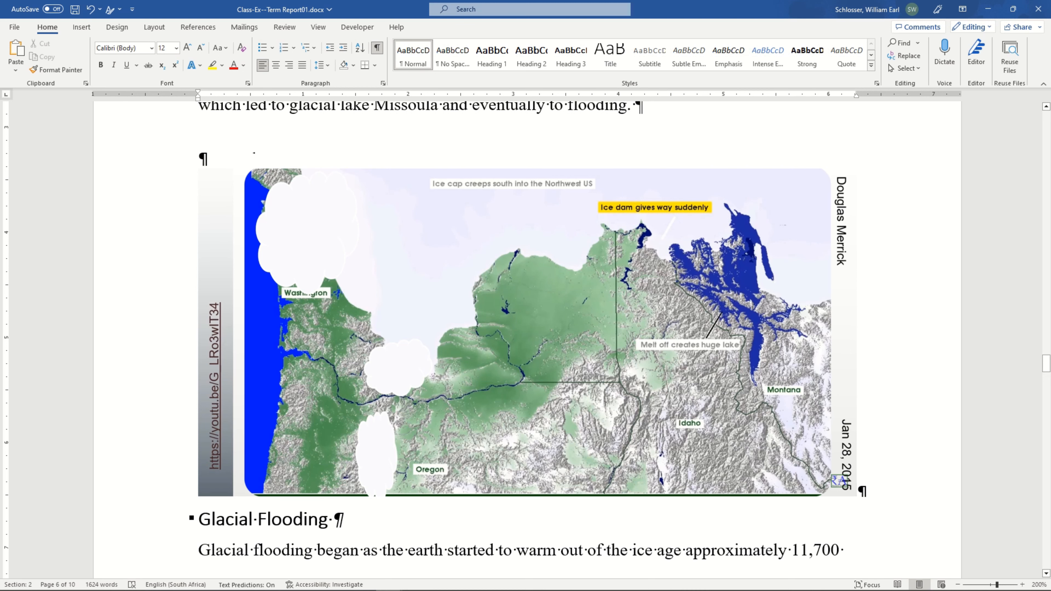
type("Glacial Lake Missoula at full pool 11,500 YBP")
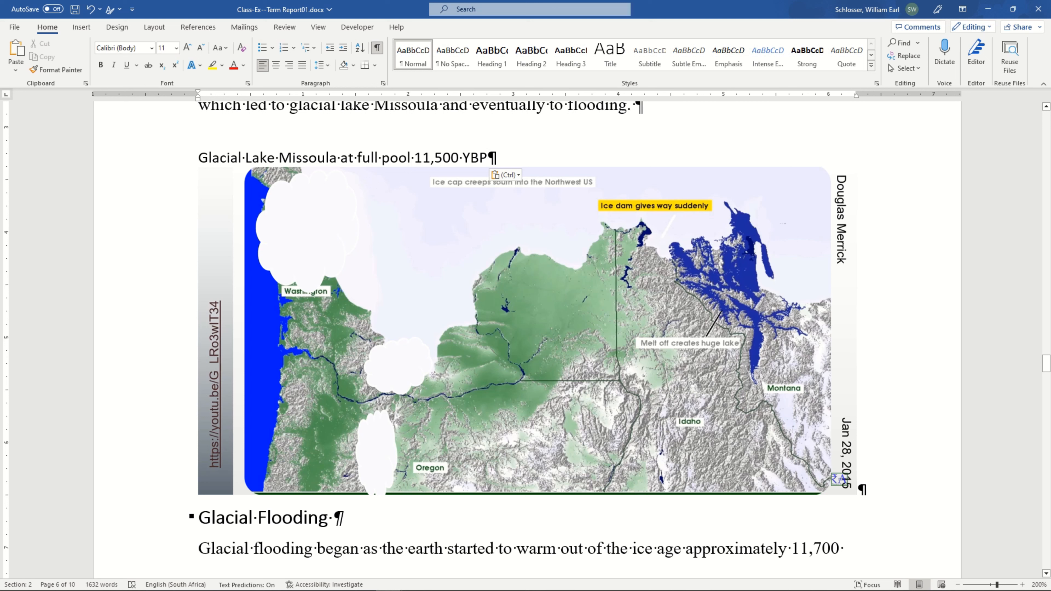
type(".")
scroll(524, 159, "up", 1)
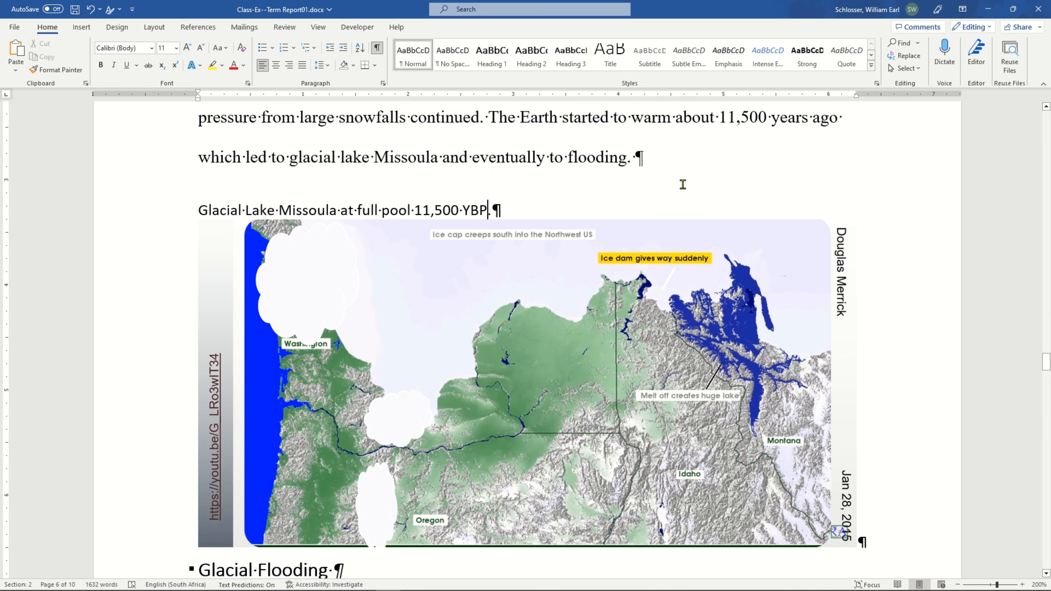
scroll(686, 189, "down", 1)
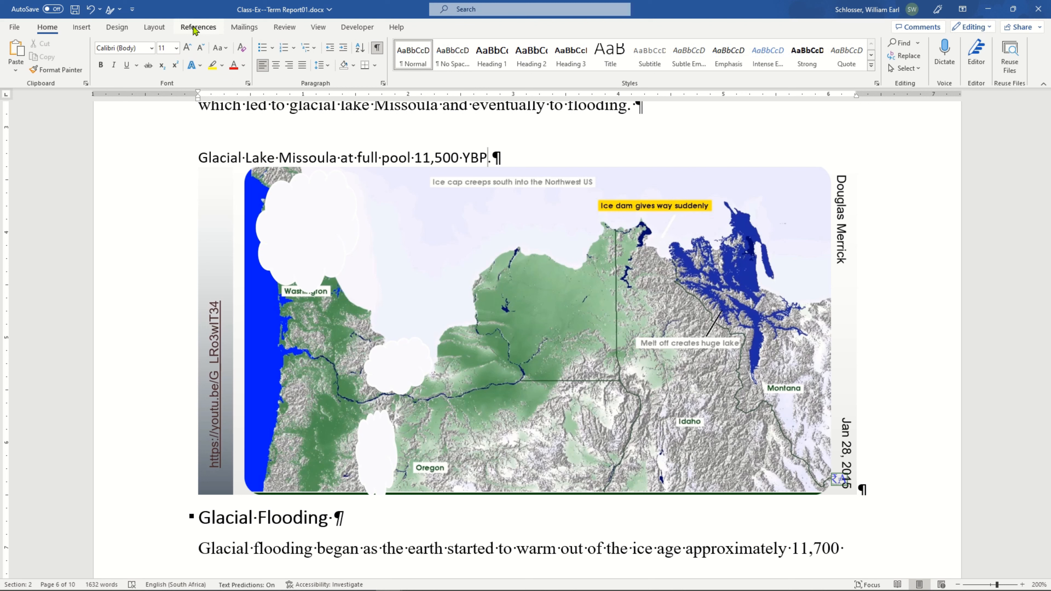
Start a new citation source before the period of the text above the map, with Electronic Source as its type.
left_click(195, 28)
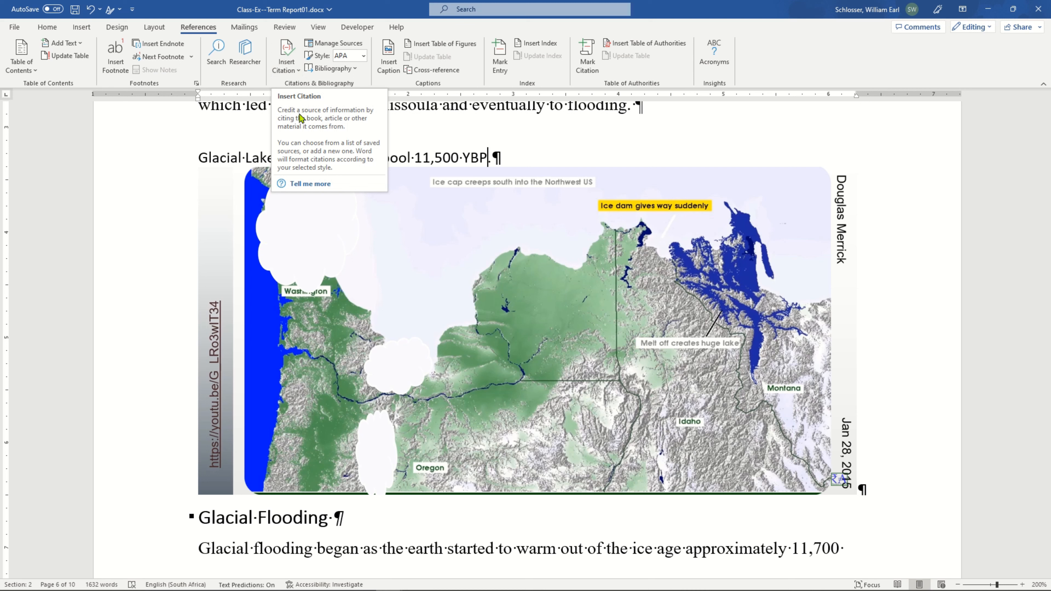
left_click(292, 71)
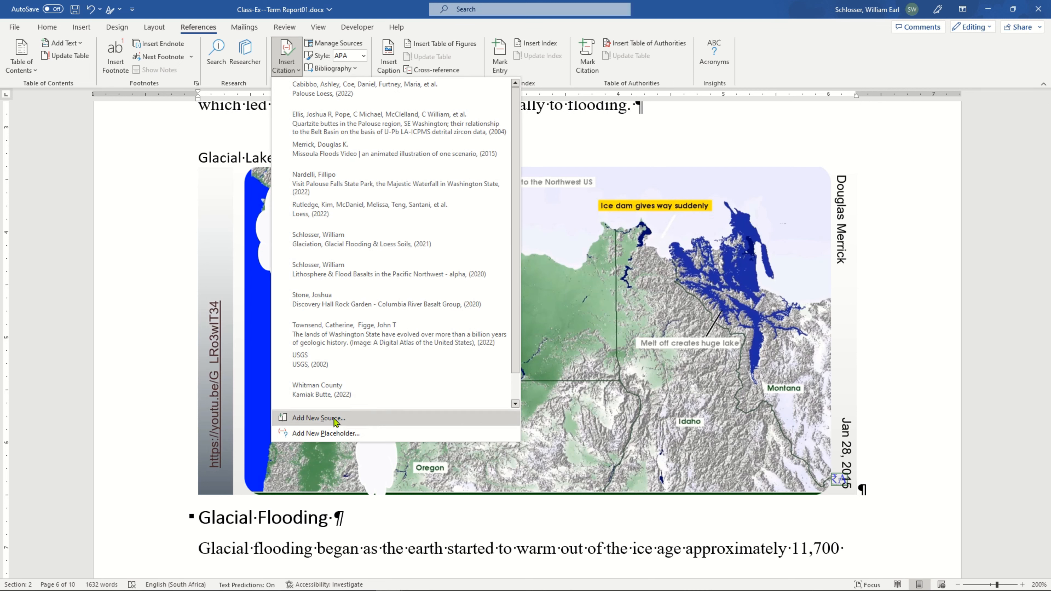
left_click(375, 419)
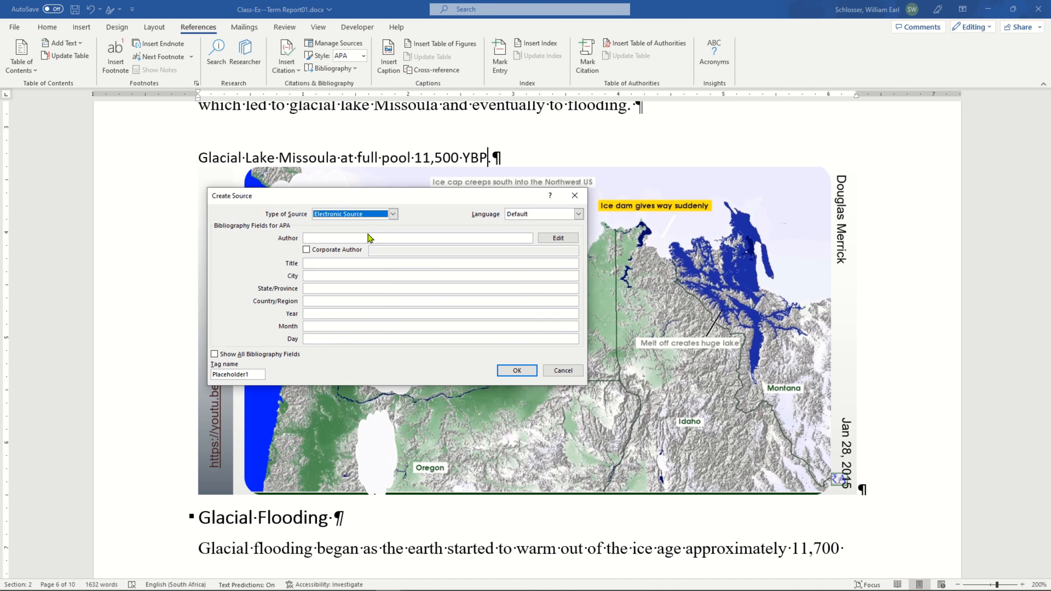
left_click(393, 214)
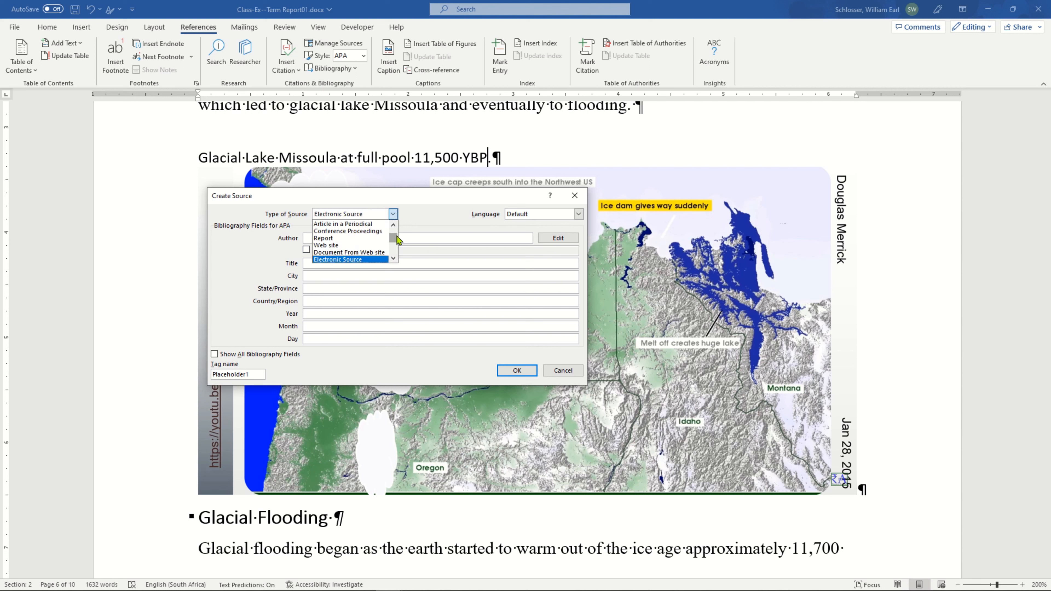
mouse_move(395, 236)
left_mouse_down()
mouse_move(398, 255)
mouse_move(395, 242)
left_mouse_up()
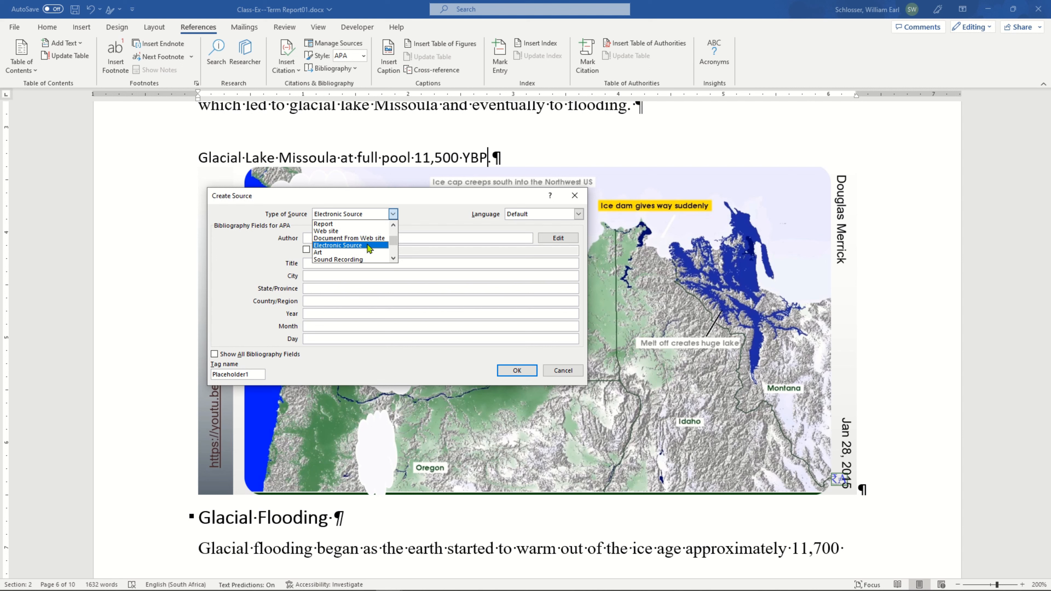
left_click(370, 246)
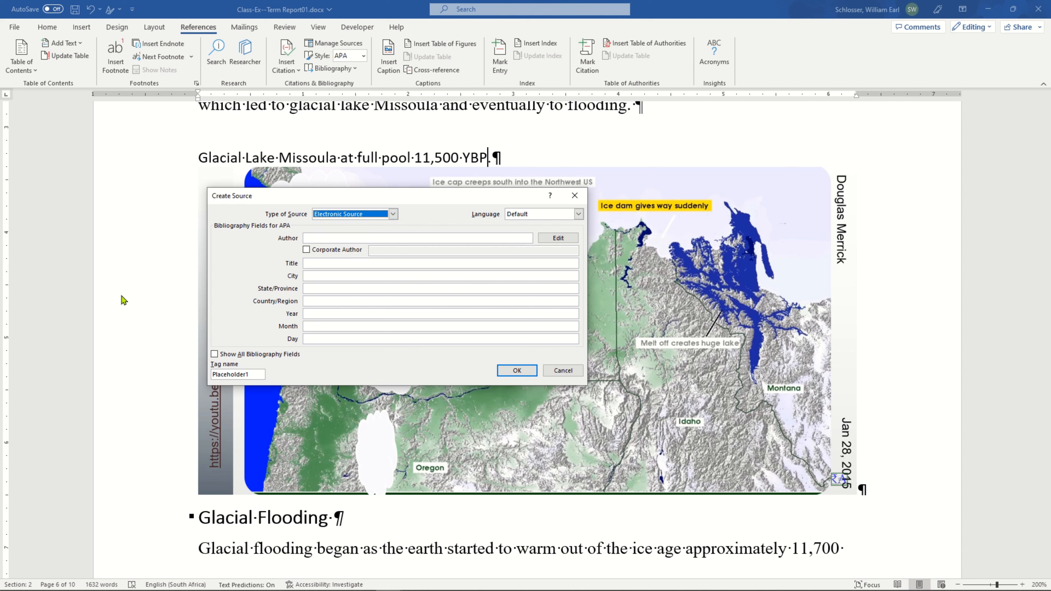
Look up the Missoula Floods video's creator on YouTube in Chrome and enter that person's name as the new Word source's author.
left_click(331, 239)
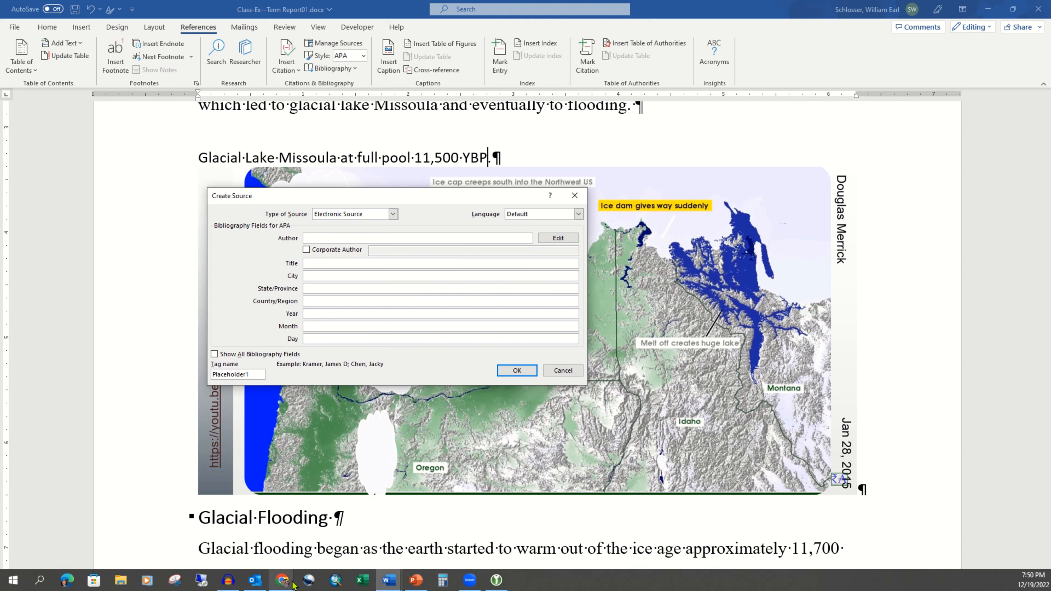
left_click(283, 580)
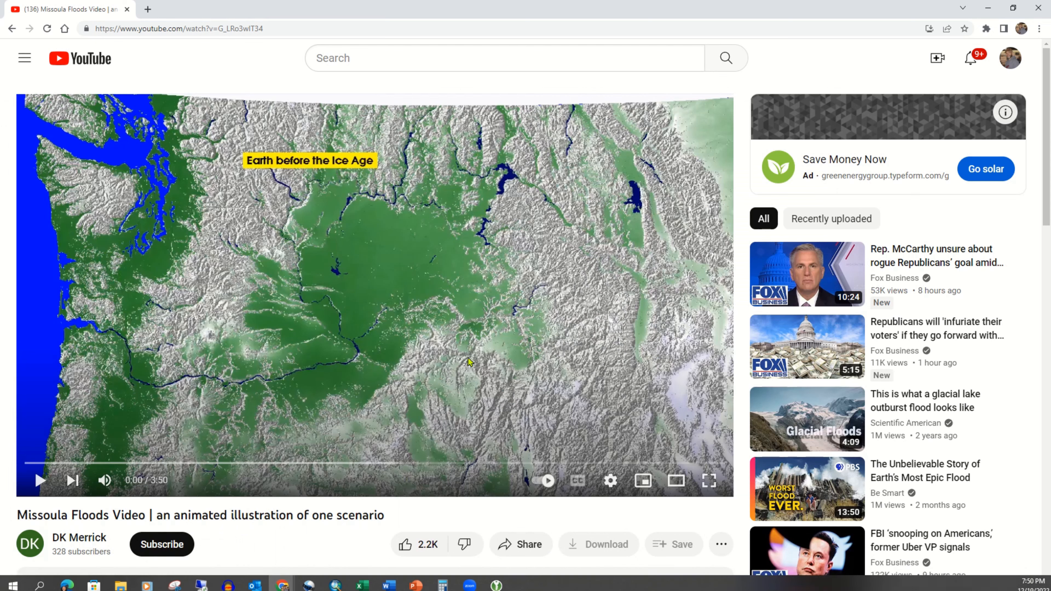
left_click(328, 534)
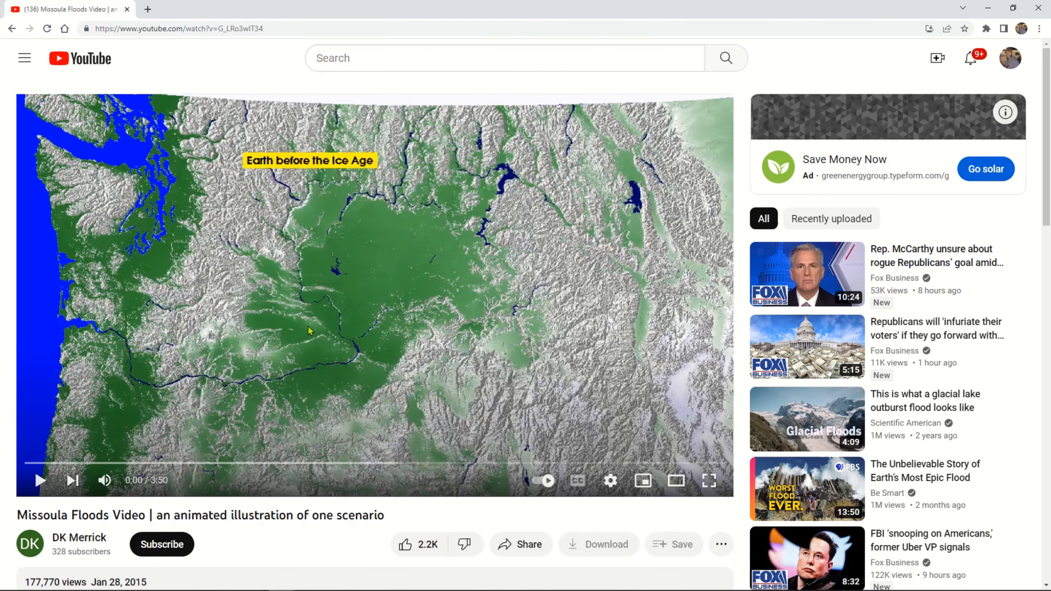
scroll(124, 508, "down", 2)
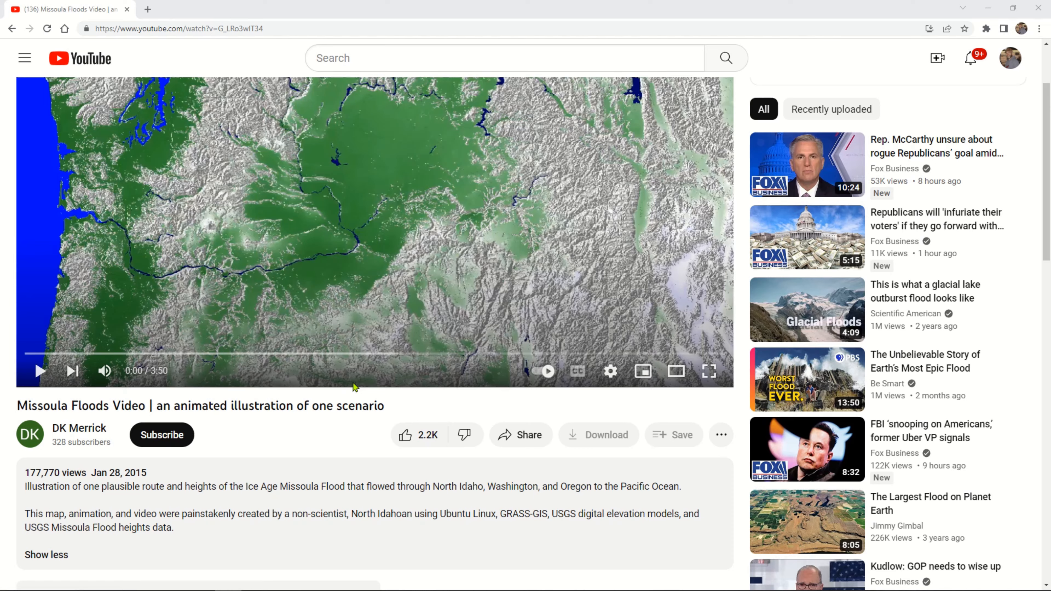
key("alt+Tab")
left_click(321, 262)
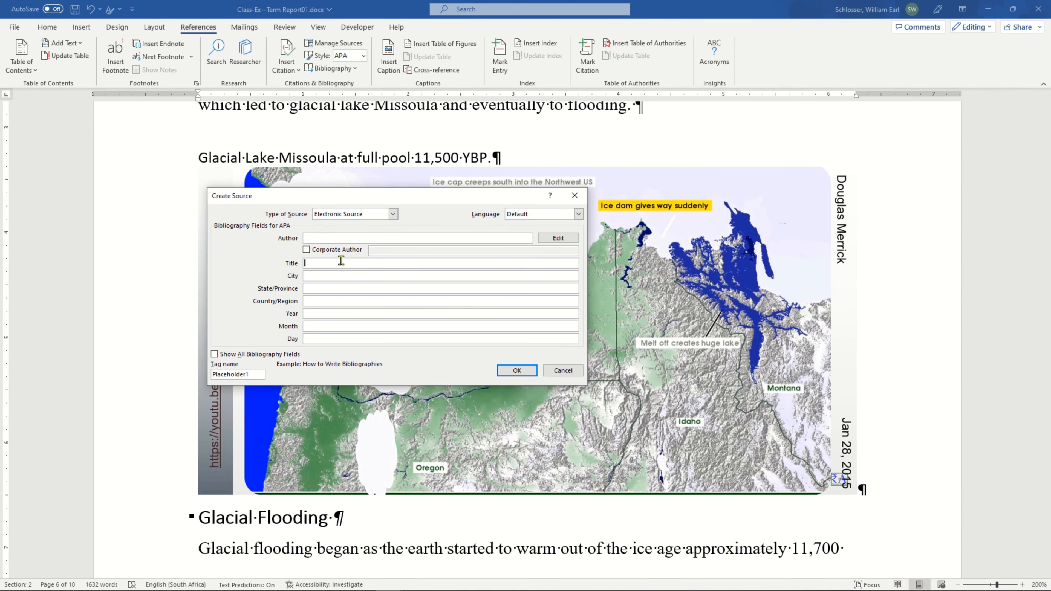
left_click(336, 238)
type("Merrick, Douglas K.")
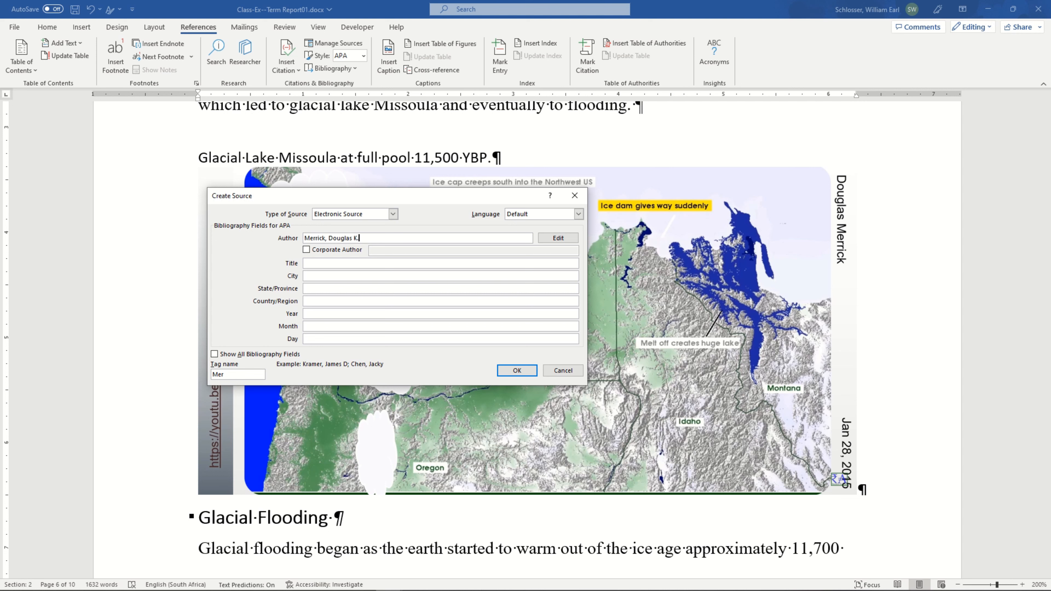
Check the publication date and description of the Missoula Floods video in Chrome, and return to the source form in Word.
key("alt+Tab")
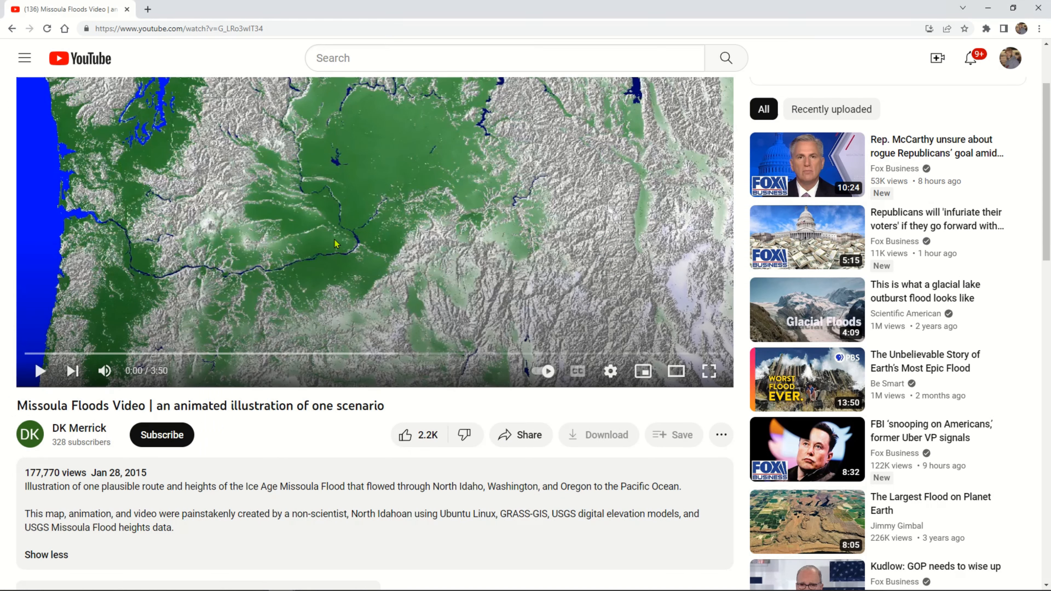
left_click(102, 472)
scroll(120, 471, "down", 2)
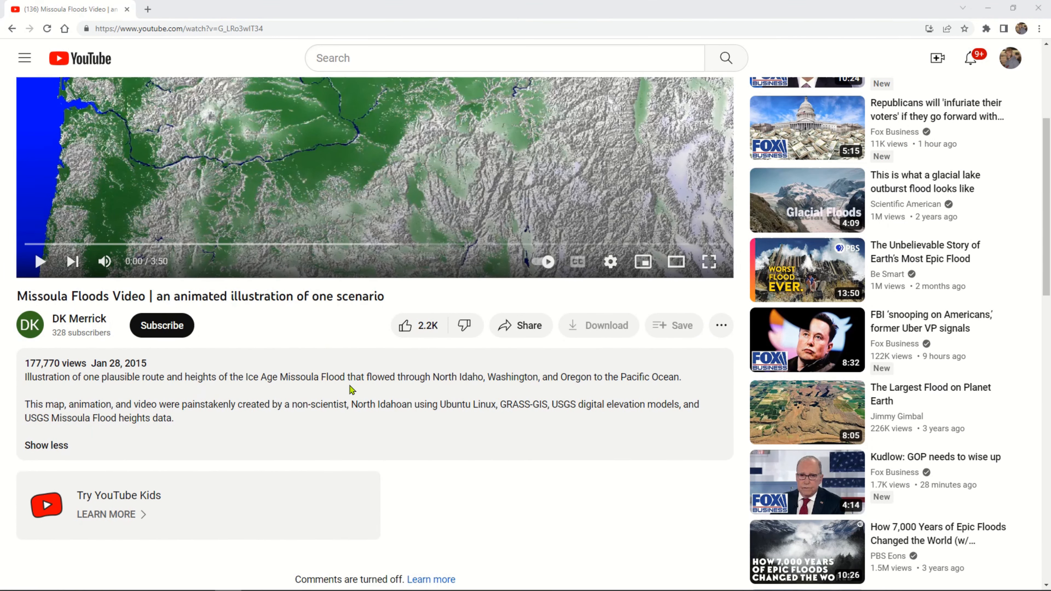
key("alt+Tab")
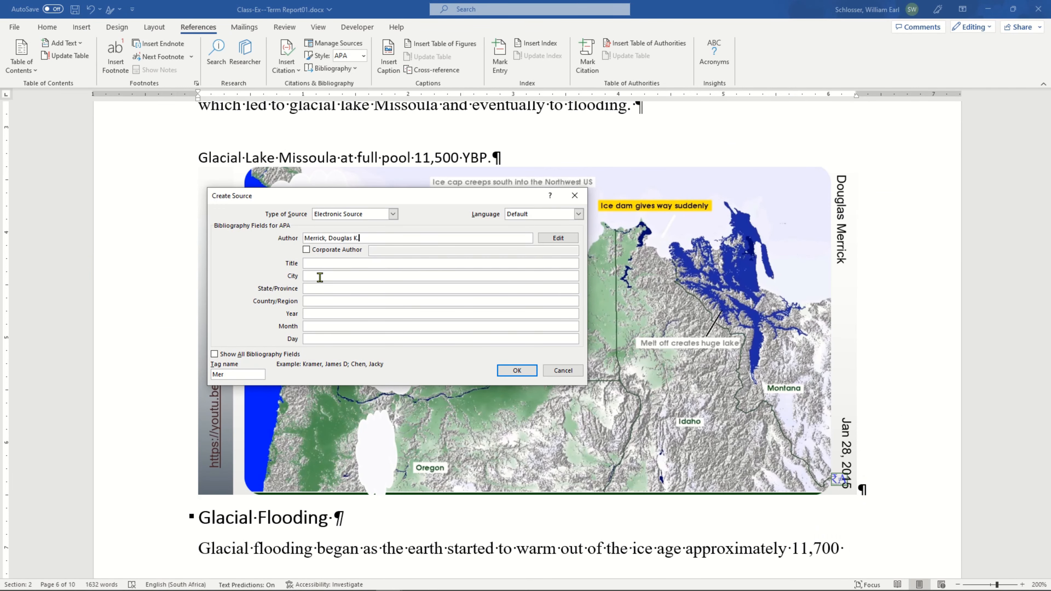
Date the new source 2015, January 28, and copy the Missoula Floods video's share link from YouTube in Chrome.
left_click(318, 313)
type("2015")
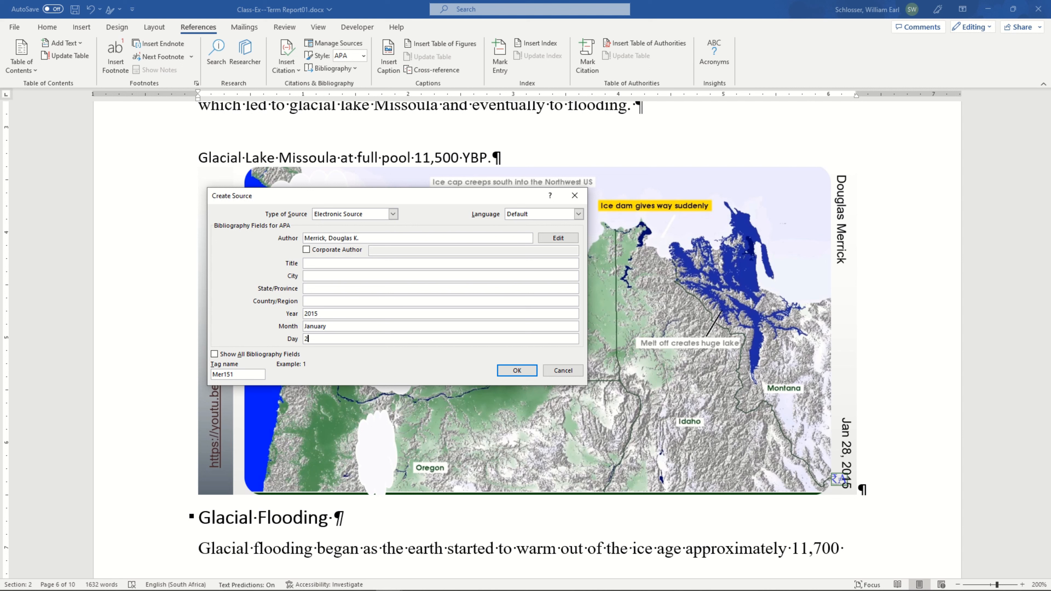
key("alt+Tab")
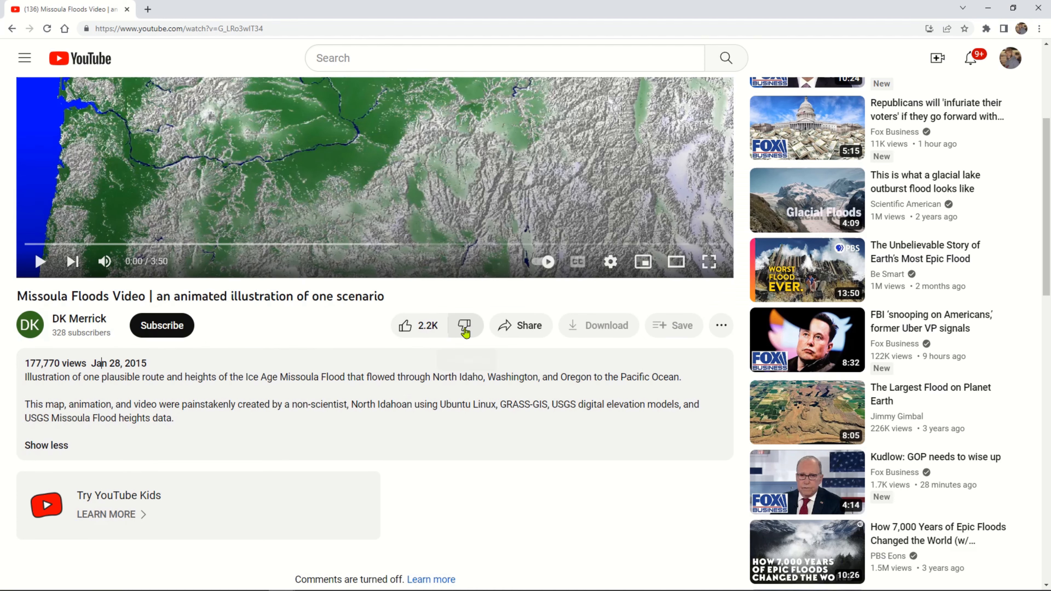
left_click(531, 336)
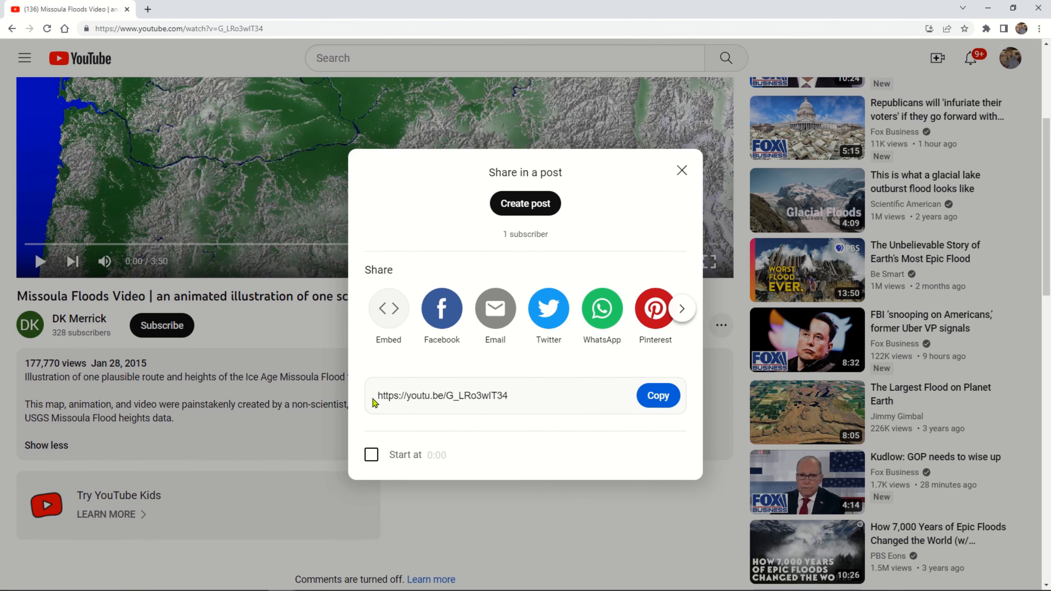
left_click(664, 397)
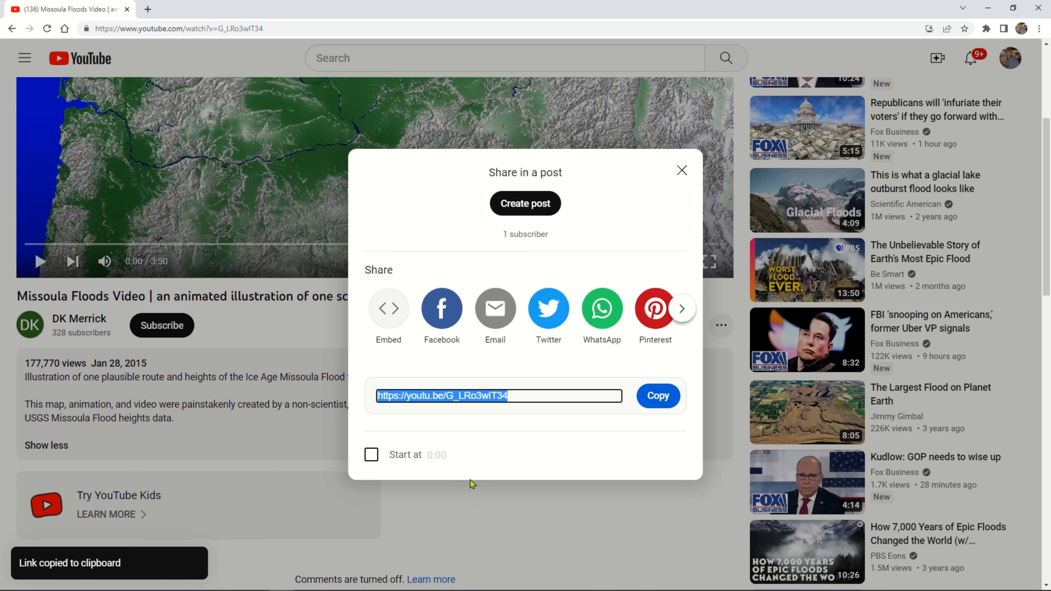
left_click(682, 172)
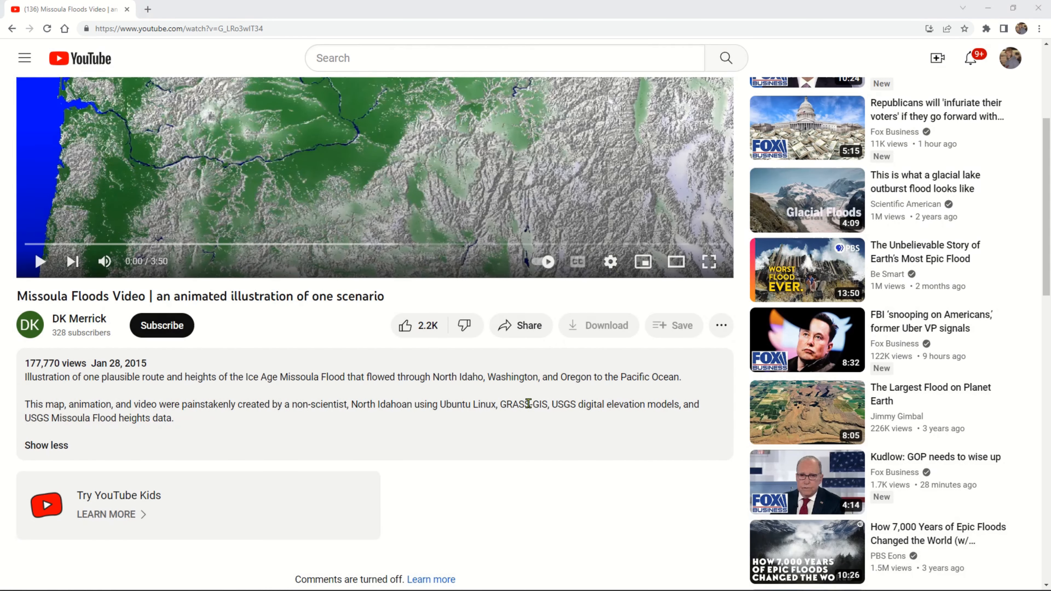
key("alt+Tab")
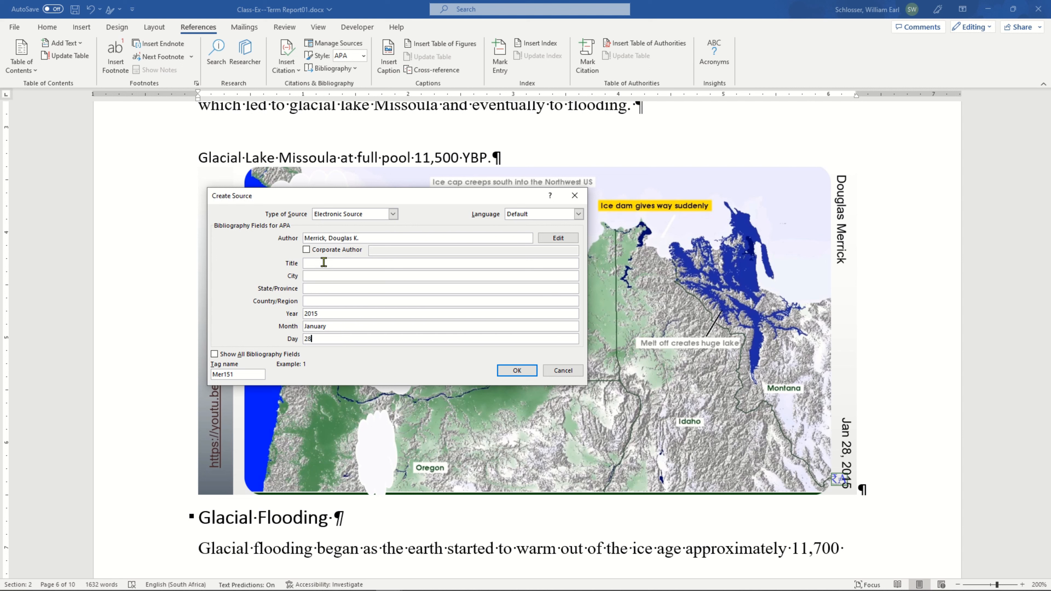
Show all bibliography fields of the source, paste the copied video link as its URL, and save the source.
left_click(215, 355)
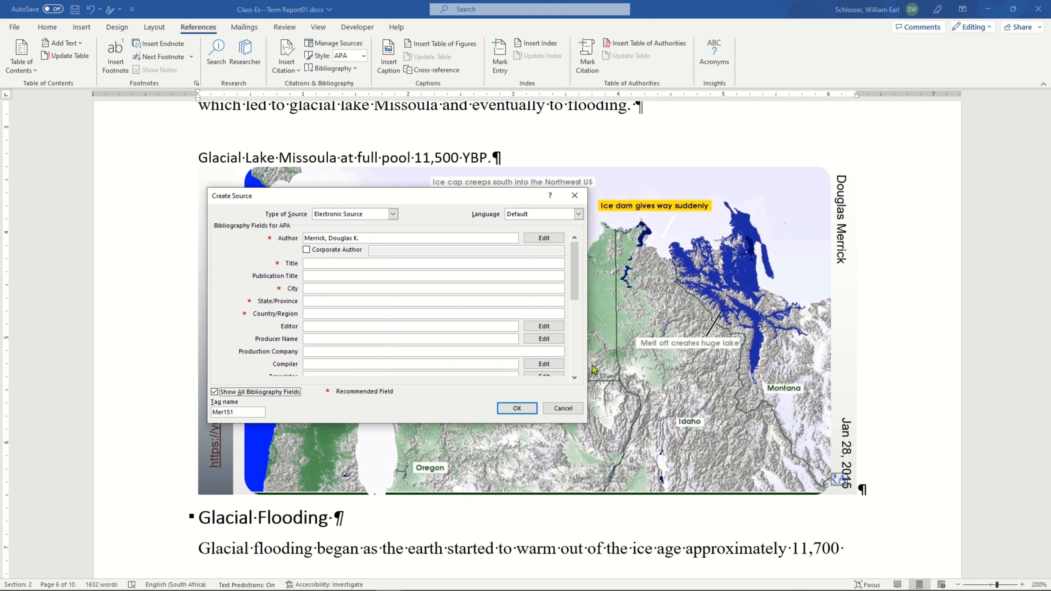
left_click(575, 378)
left_click(575, 378)
left_click(575, 378)
left_click(575, 378)
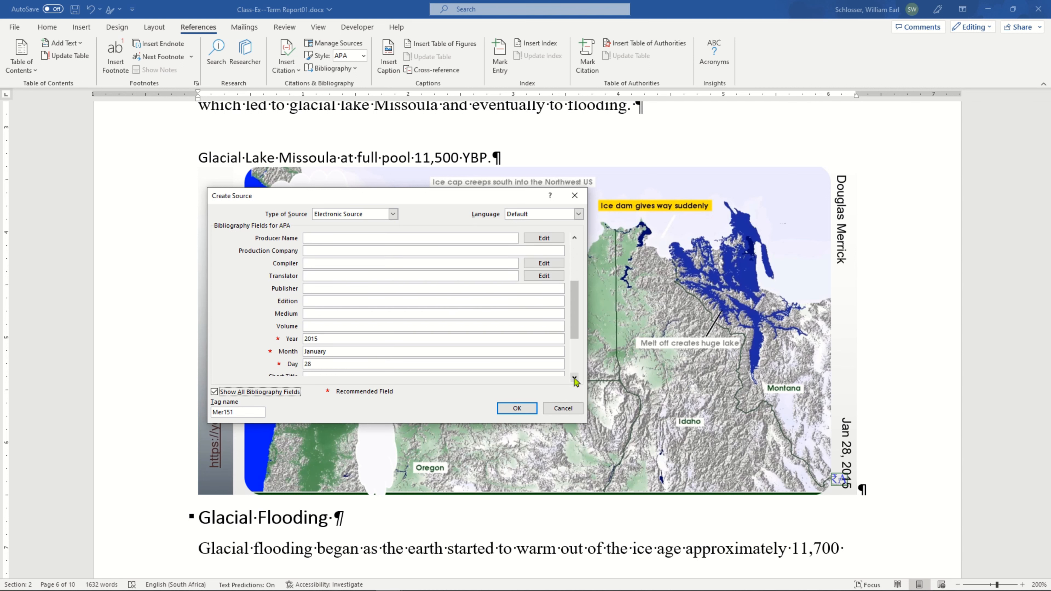
left_click(575, 378)
left_click(575, 378)
left_click(575, 378)
left_click(575, 378)
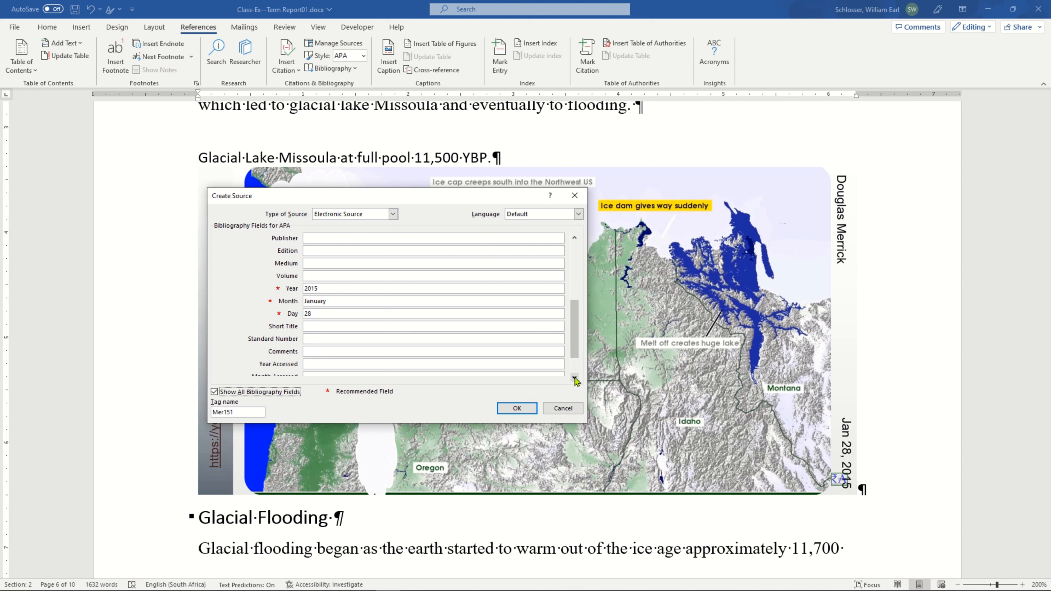
left_click(575, 378)
left_click(575, 378)
left_click(575, 378)
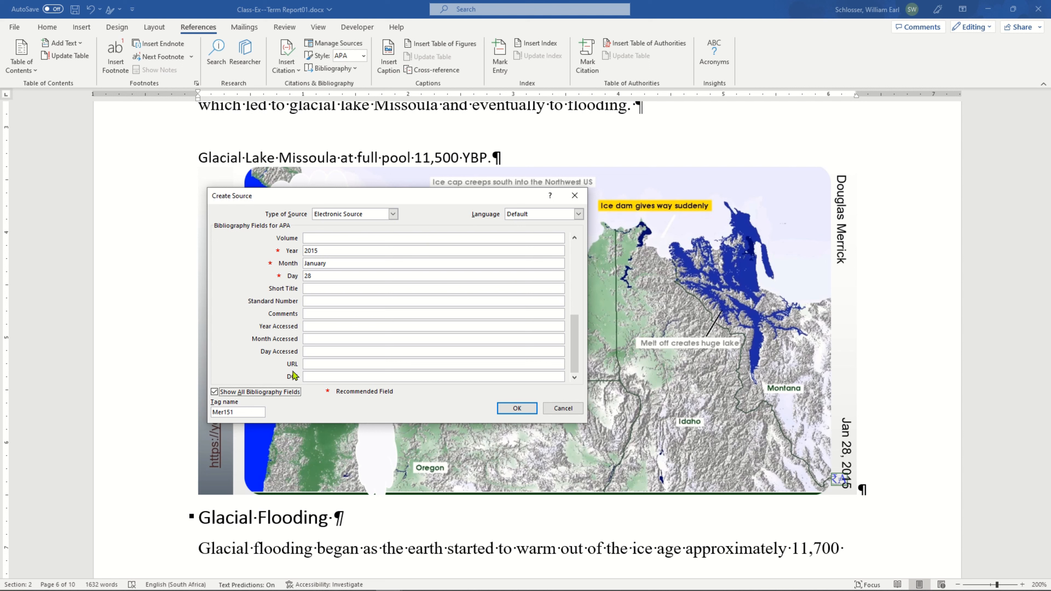
left_click(316, 364)
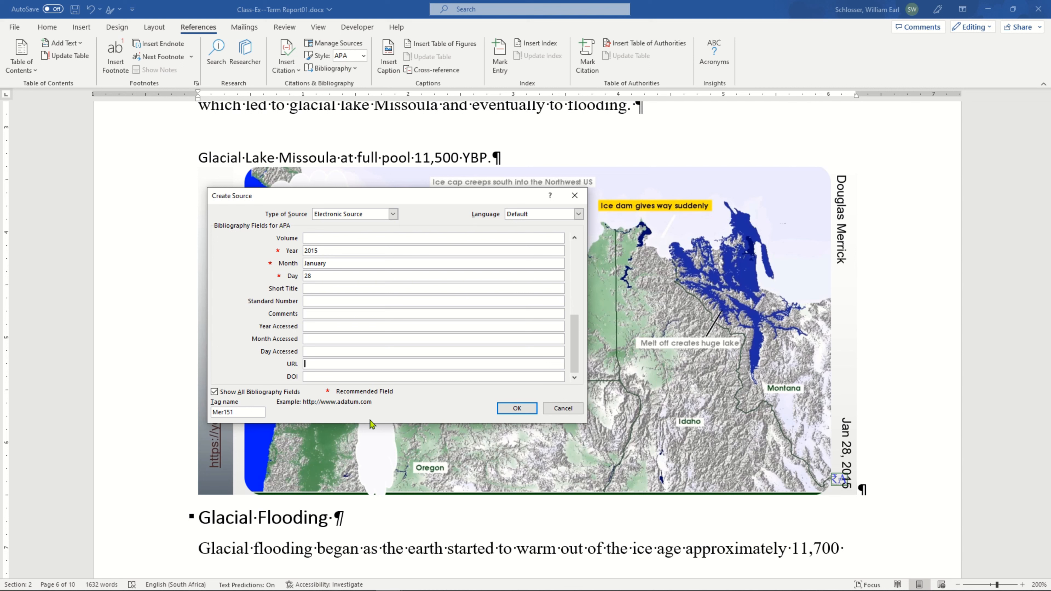
key("ctrl+v")
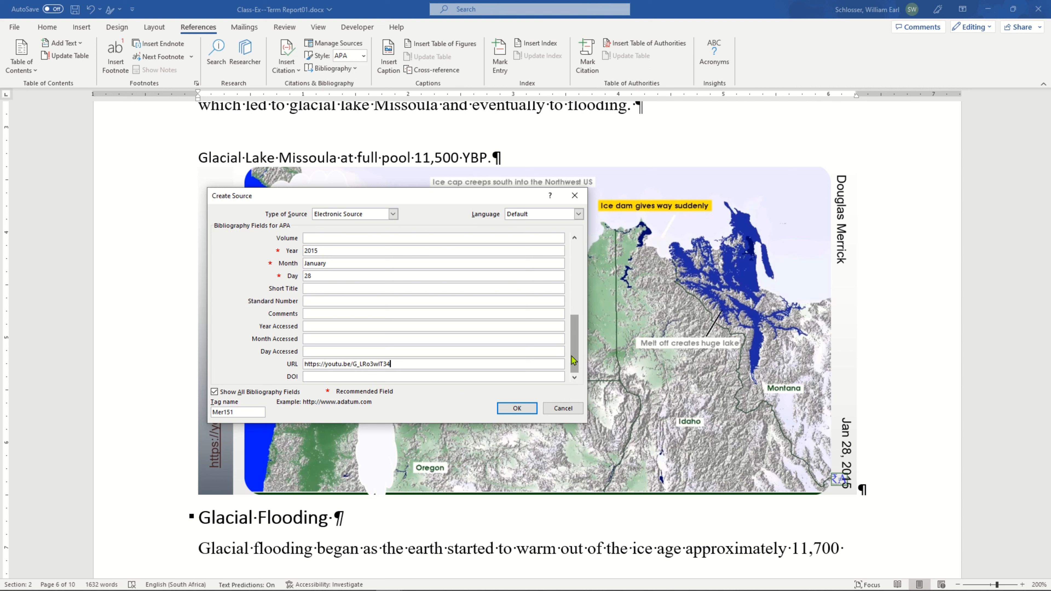
left_click(517, 408)
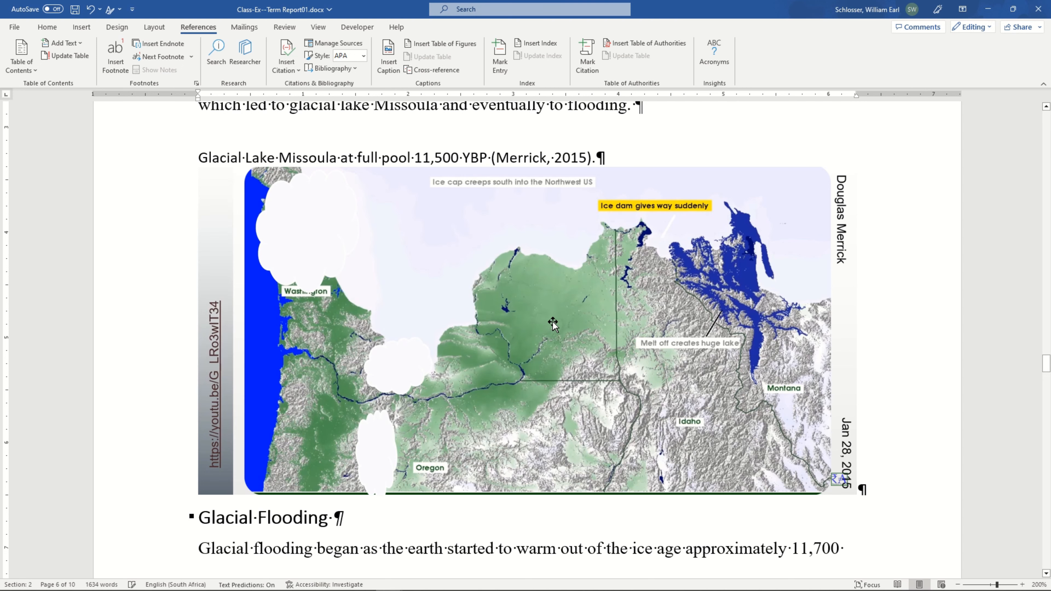
Apply the Heading 7 style to the "Glacial Lake Missoula at full pool" paragraph above the map.
scroll(554, 323, "up", 3)
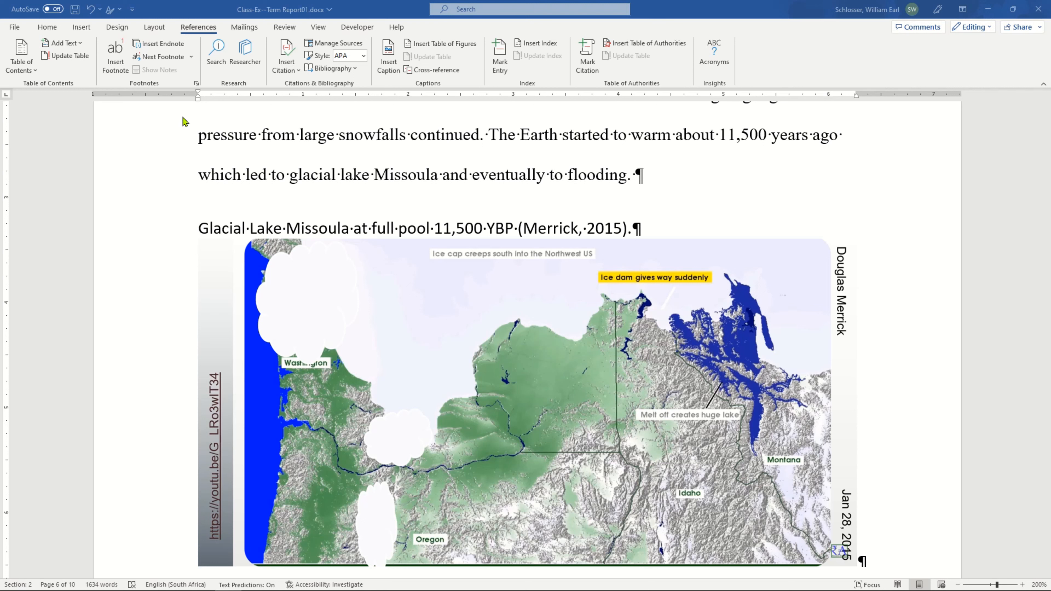
left_click(392, 178)
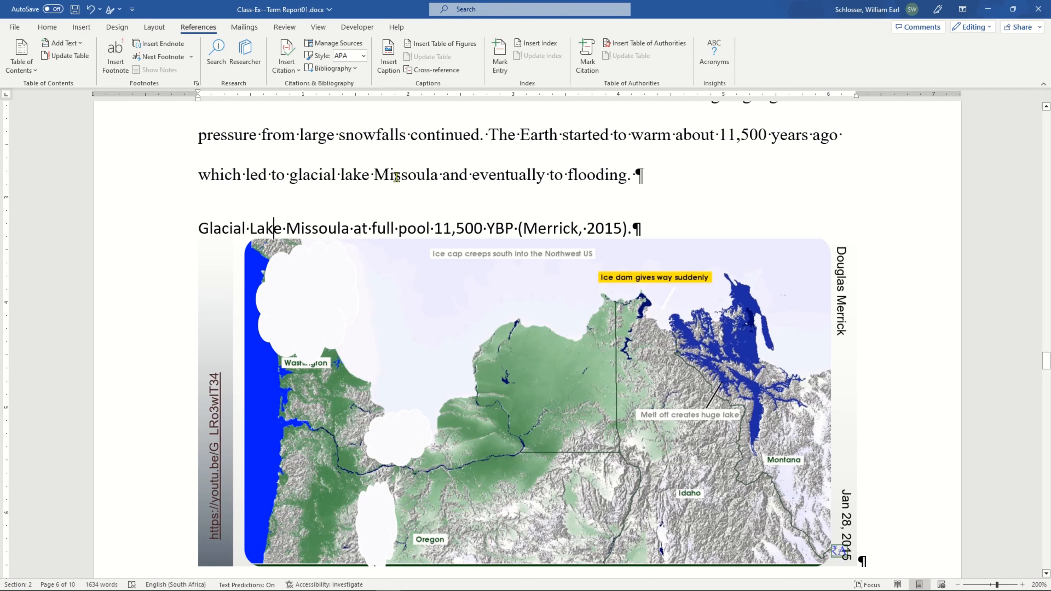
left_click(399, 178)
left_click(409, 231)
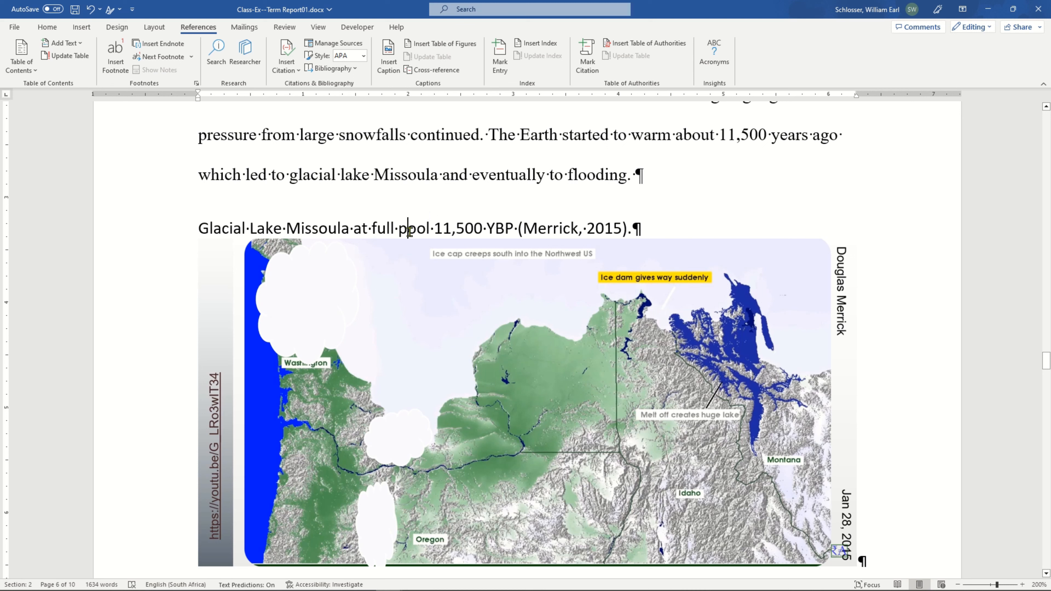
left_click(350, 230)
left_click(528, 230)
left_click(386, 227)
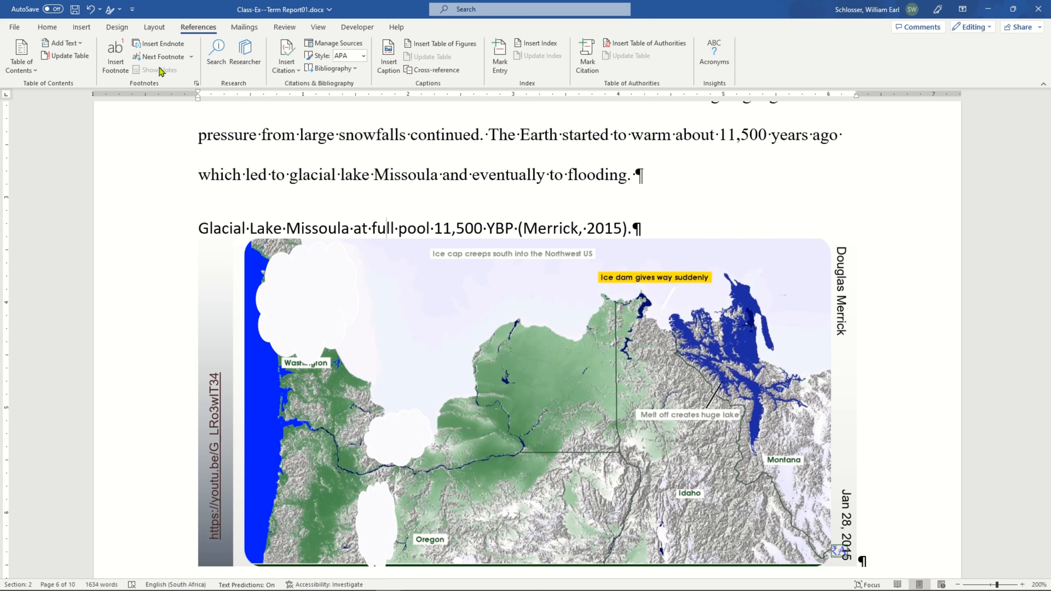
left_click(46, 27)
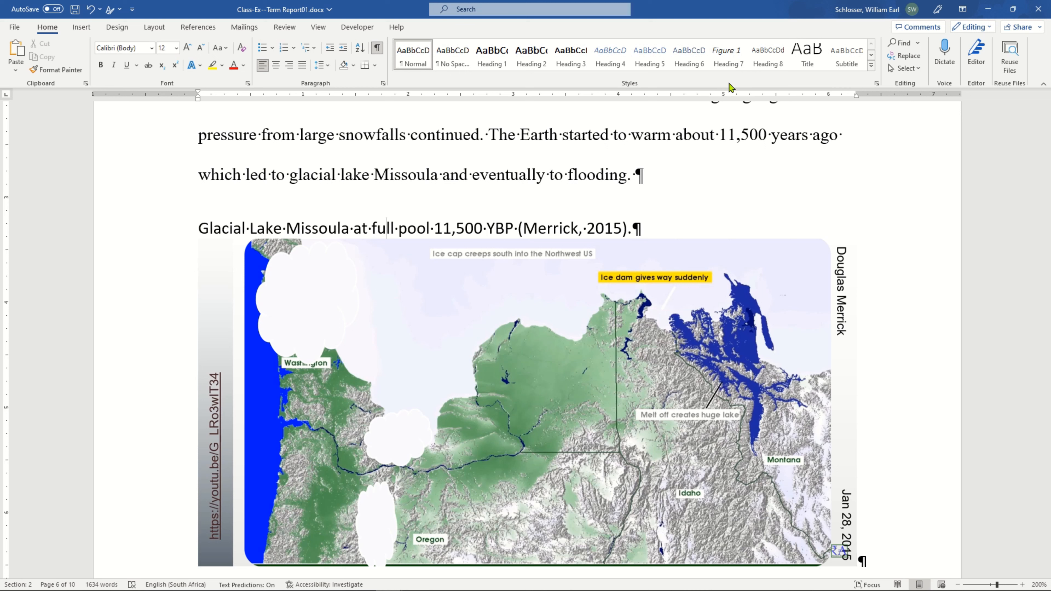
left_click(731, 60)
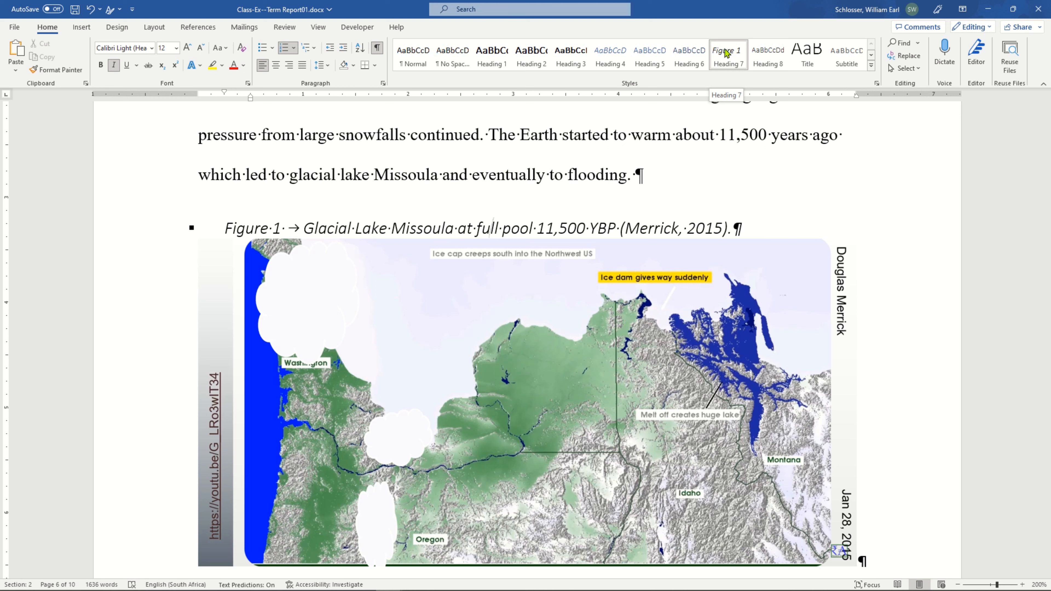
Open the Heading 7 style for modification and set its font to black and italic.
right_click(726, 51)
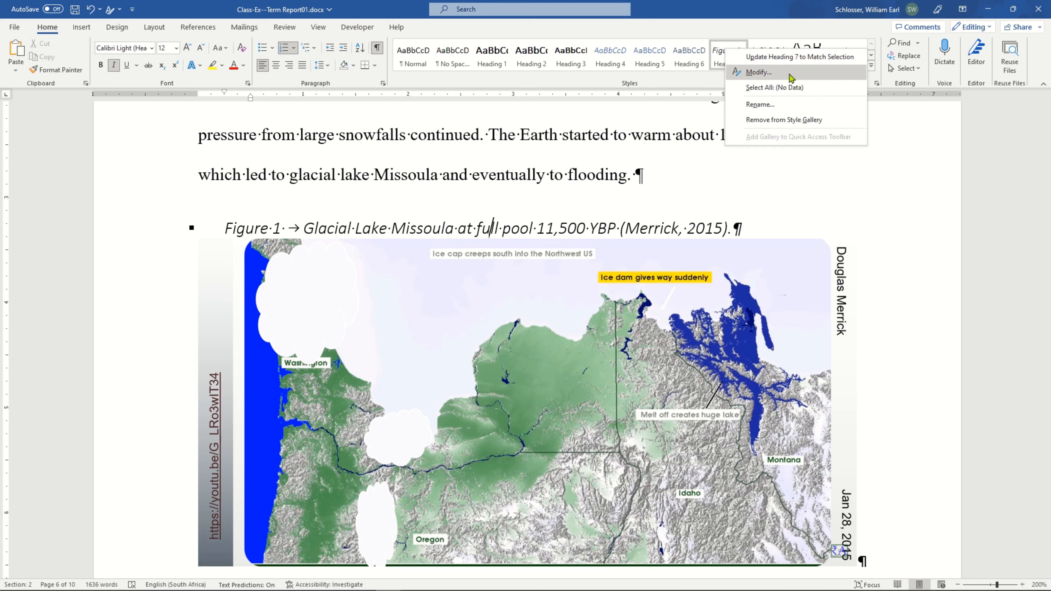
left_click(790, 76)
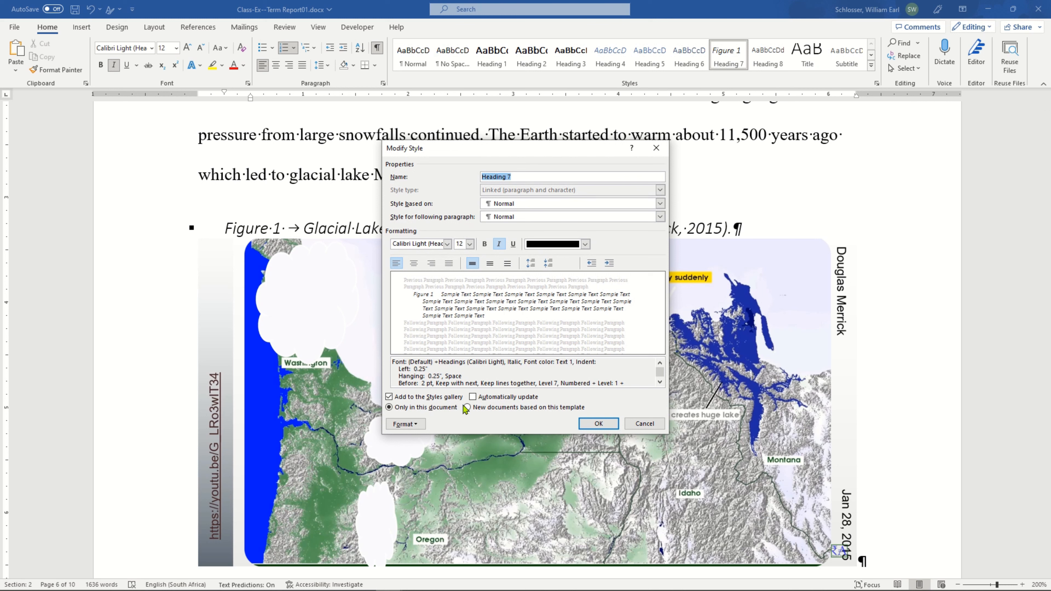
left_click(584, 244)
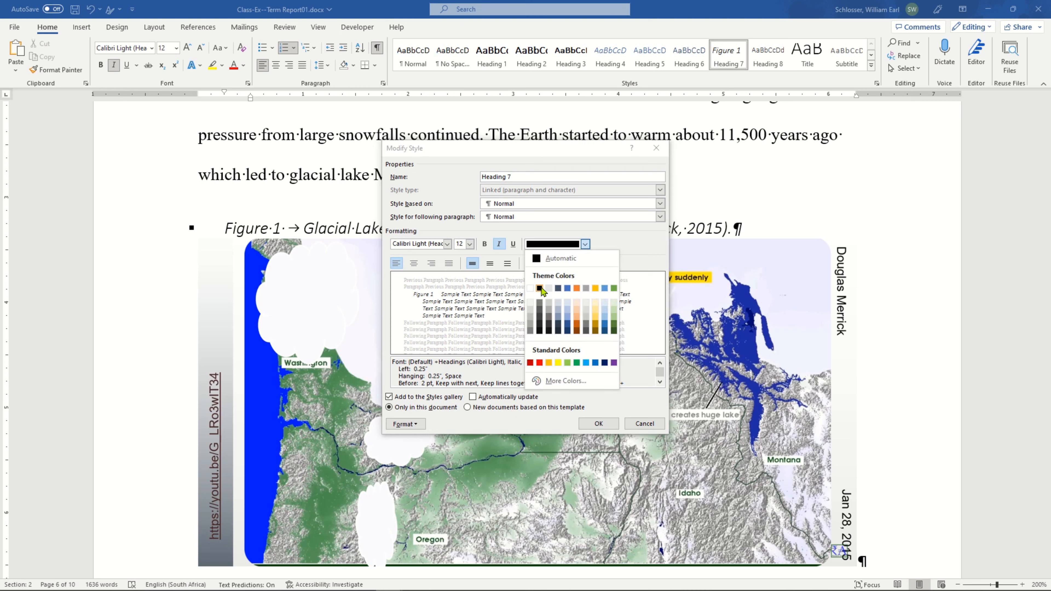
left_click(539, 288)
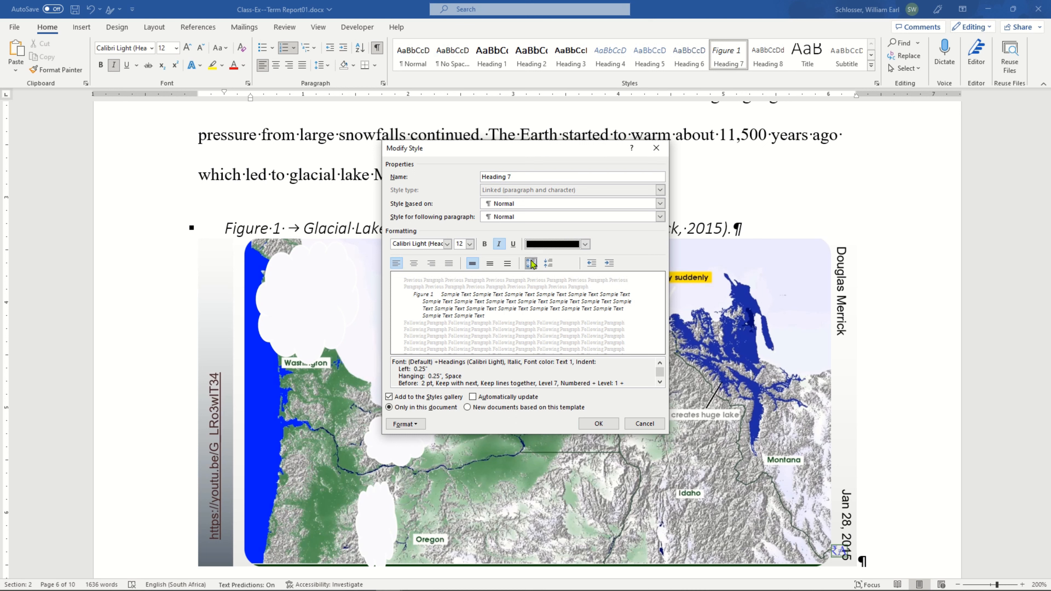
left_click(499, 244)
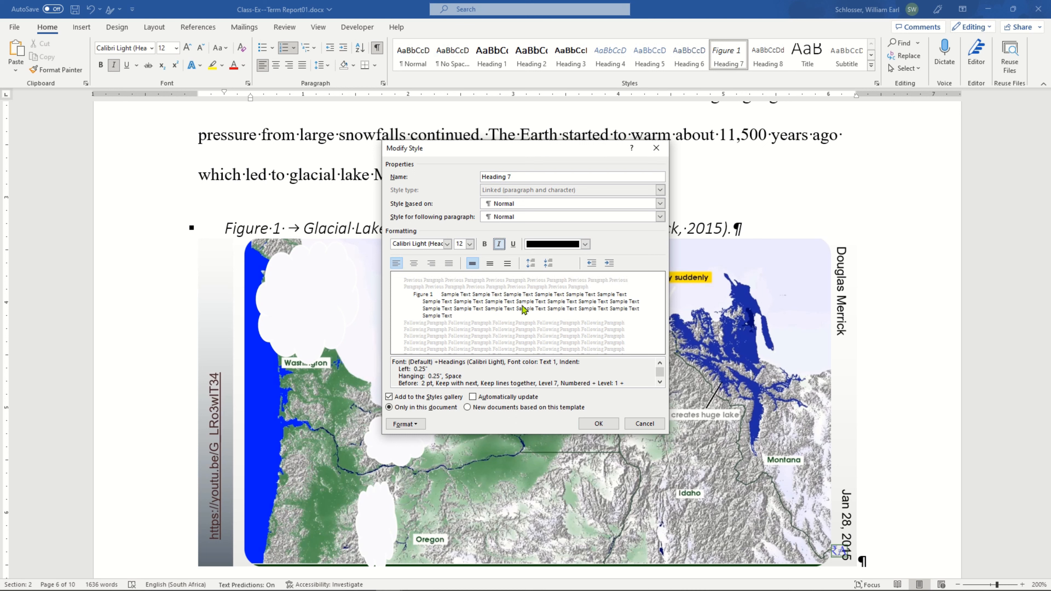
left_click(499, 244)
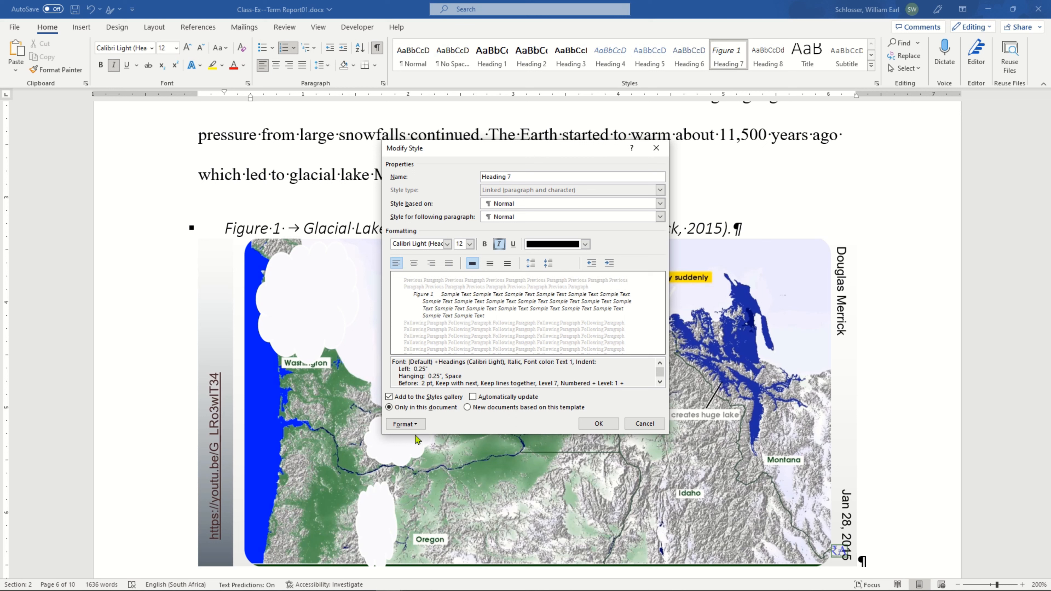
Start defining a new number format for the Heading 7 style, with 1, 2, 3, ... as the number style.
left_click(402, 424)
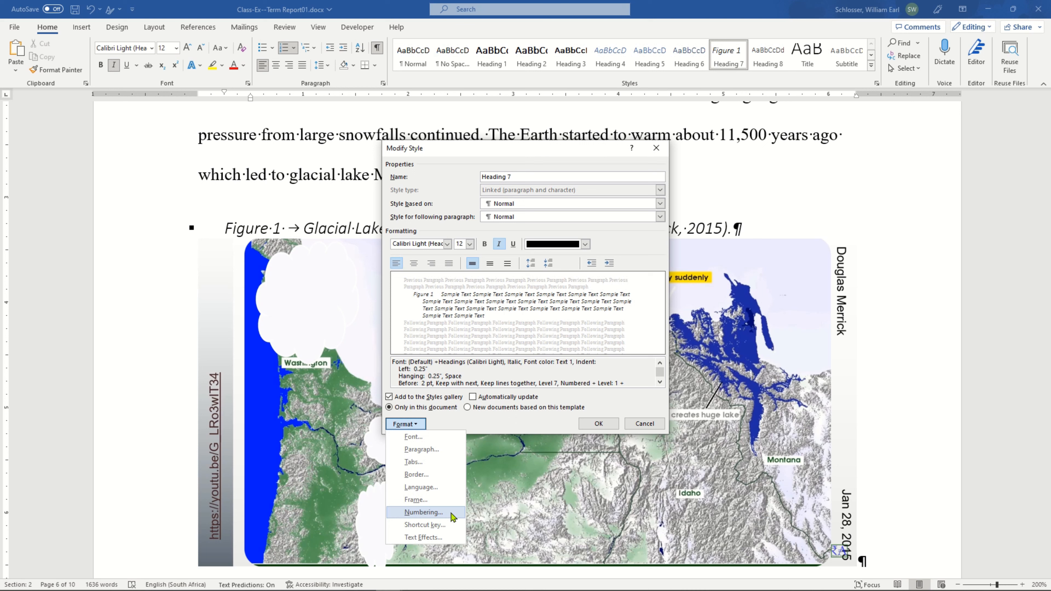
left_click(453, 518)
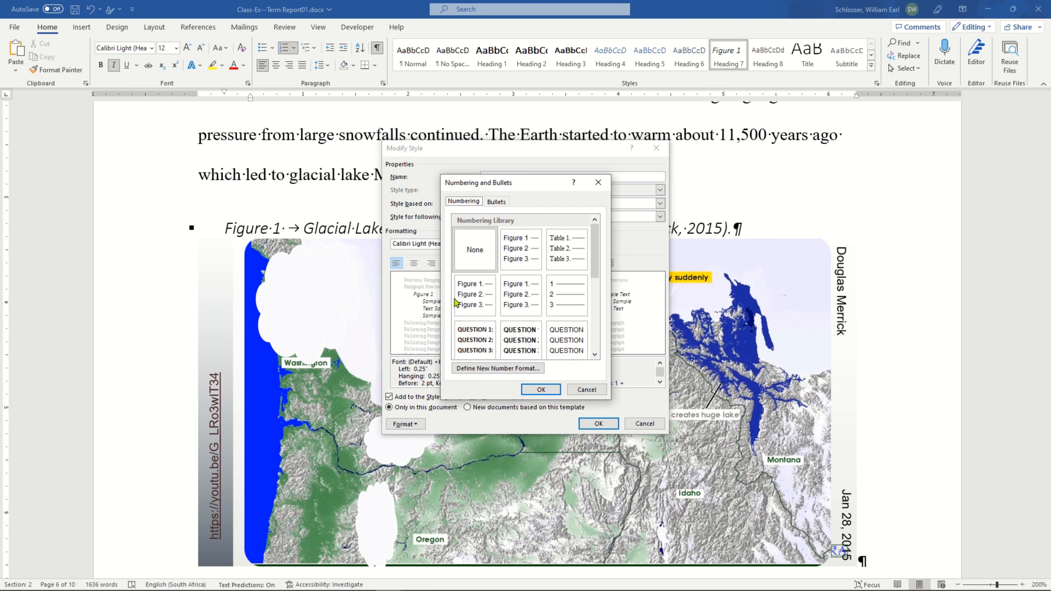
scroll(596, 357, "down", 5)
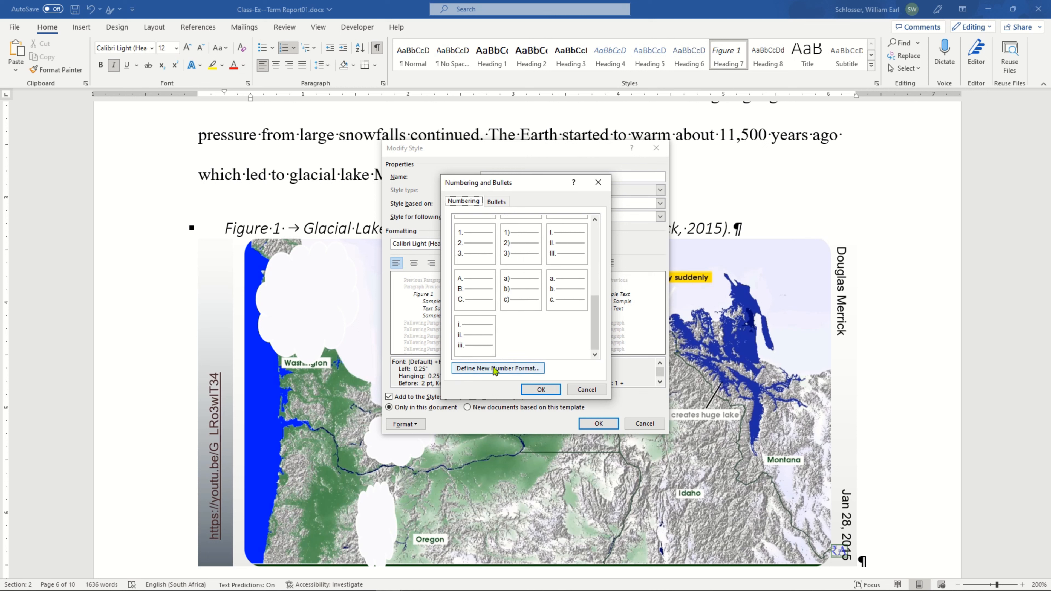
left_click(495, 368)
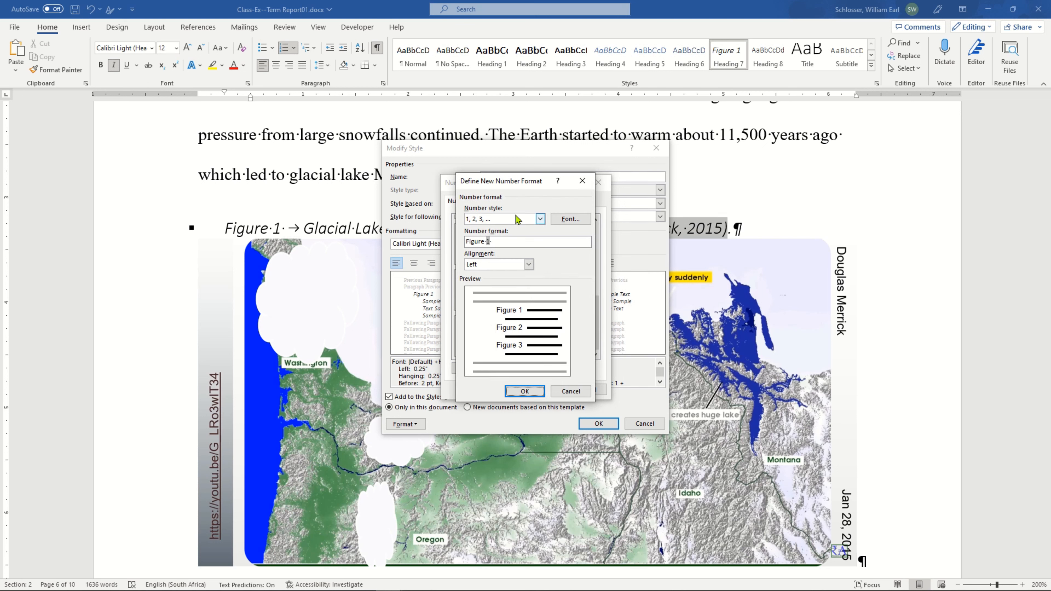
left_click(517, 219)
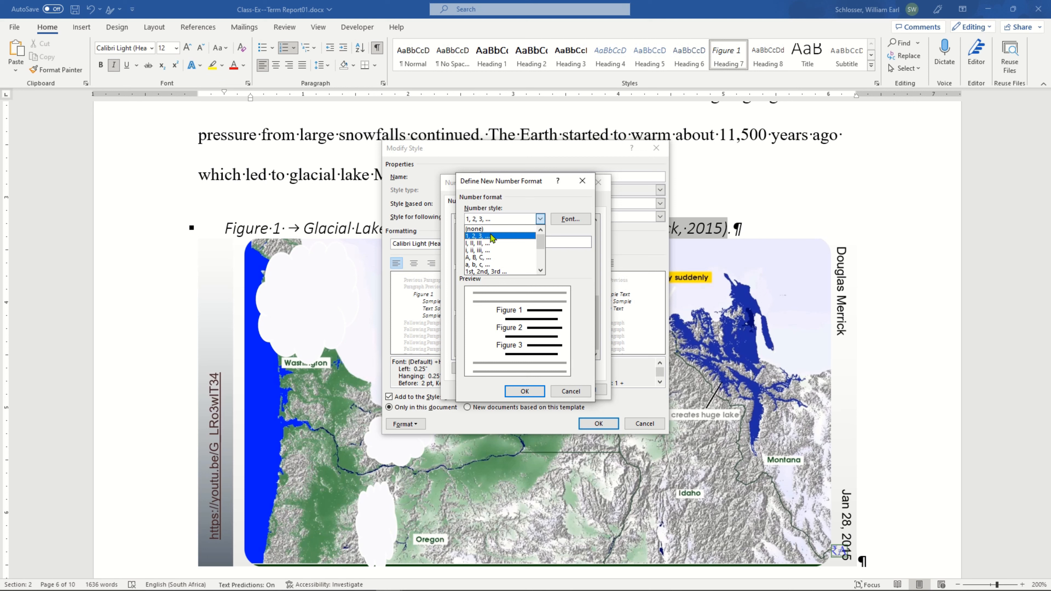
left_click(493, 236)
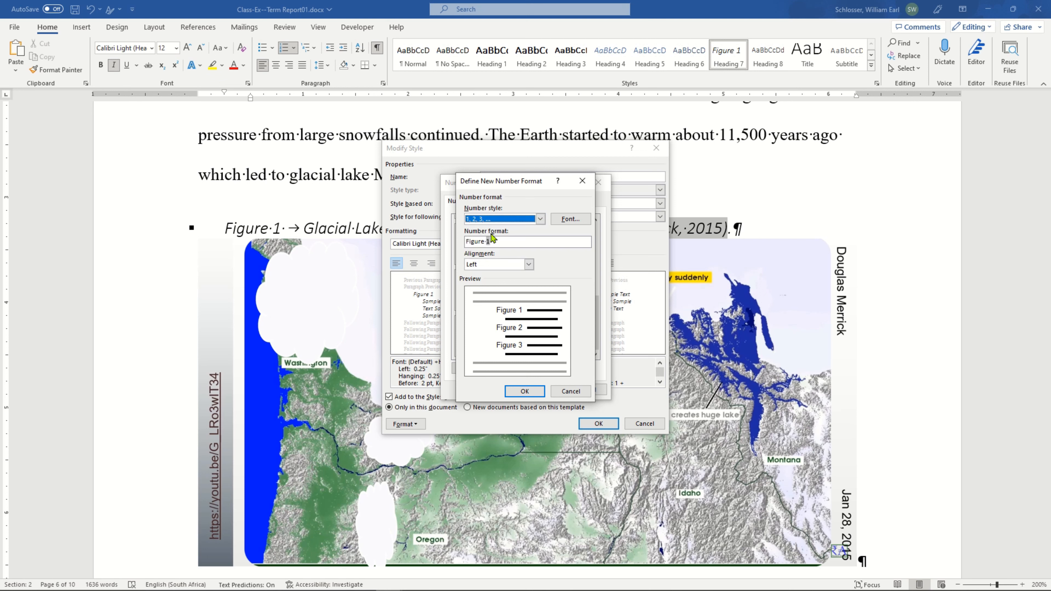
Re-enter "Figure" before the number in the number format and select the Figure 1, Figure 2, Figure 3 numbering.
left_click(498, 241)
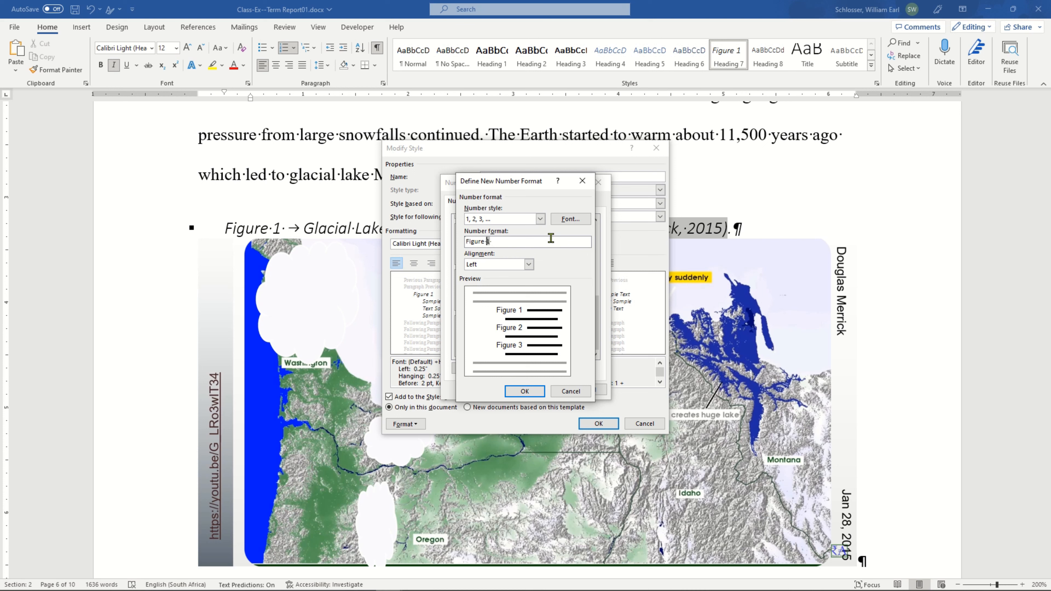
key("ctrl+shift+Right")
key("Delete")
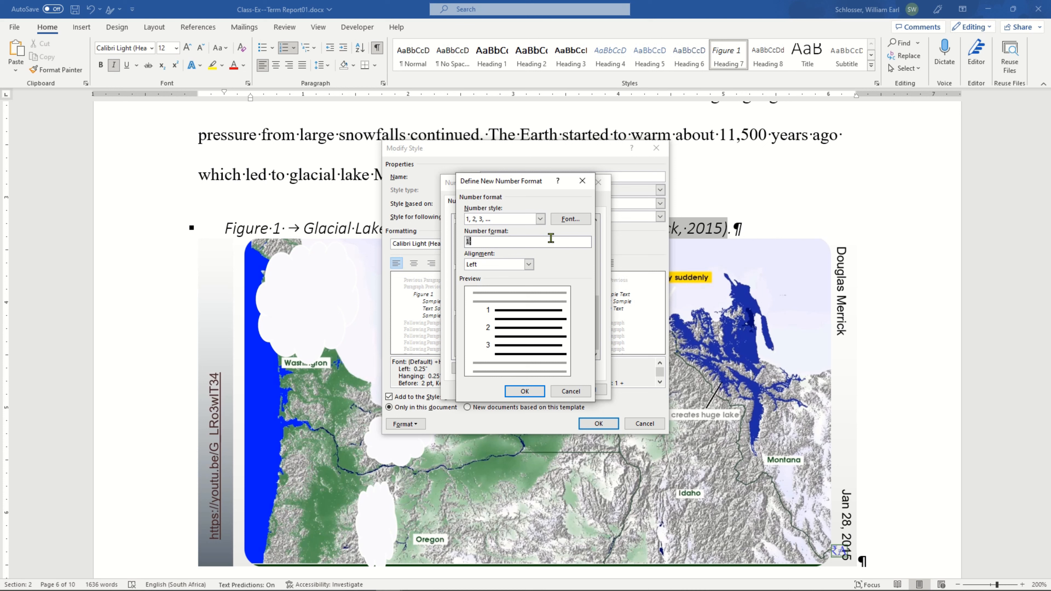
type("Figure")
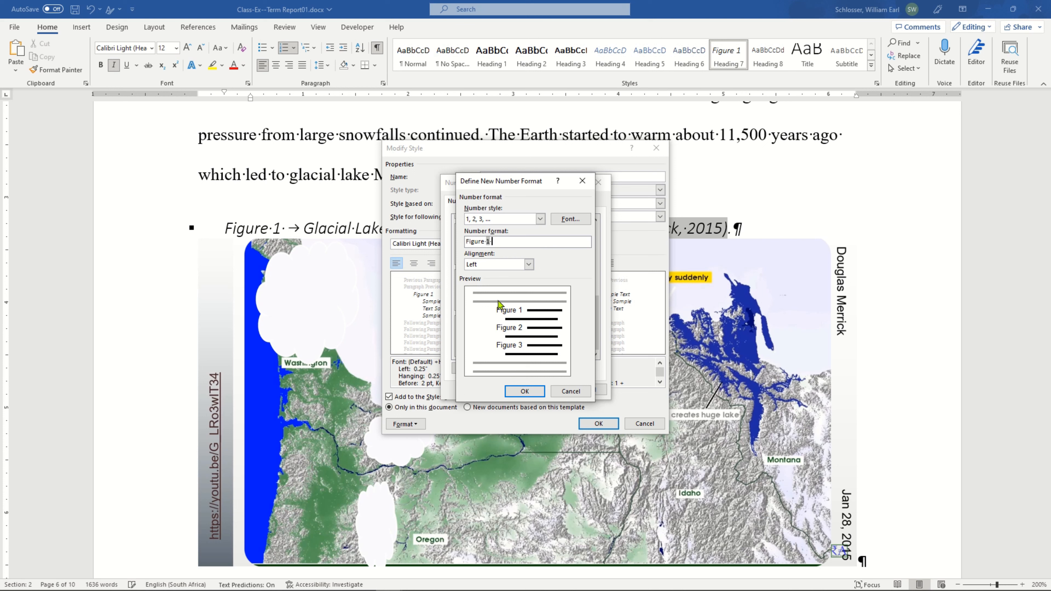
left_click(522, 391)
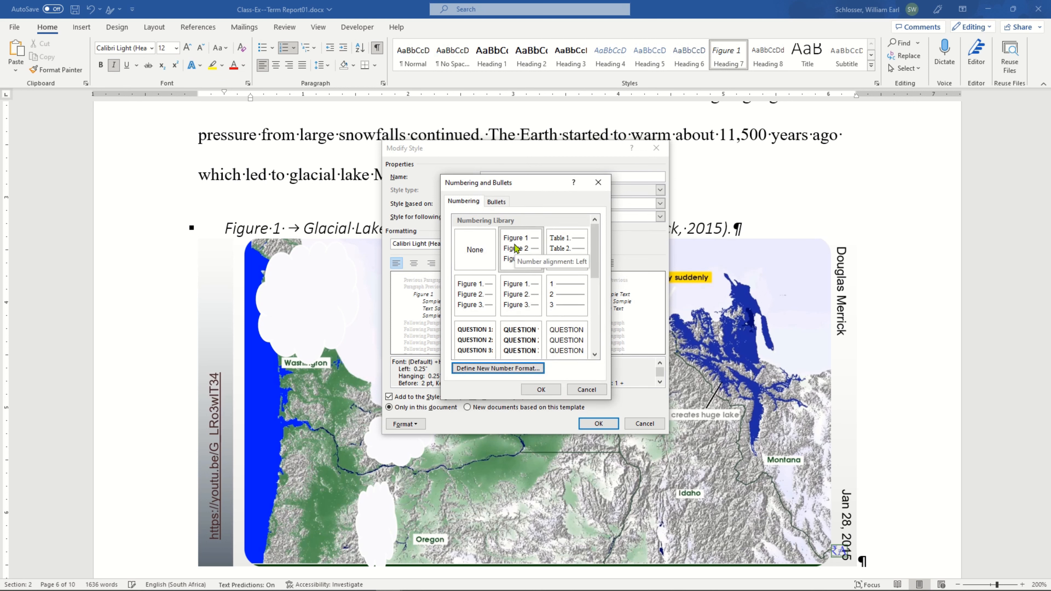
left_click(521, 245)
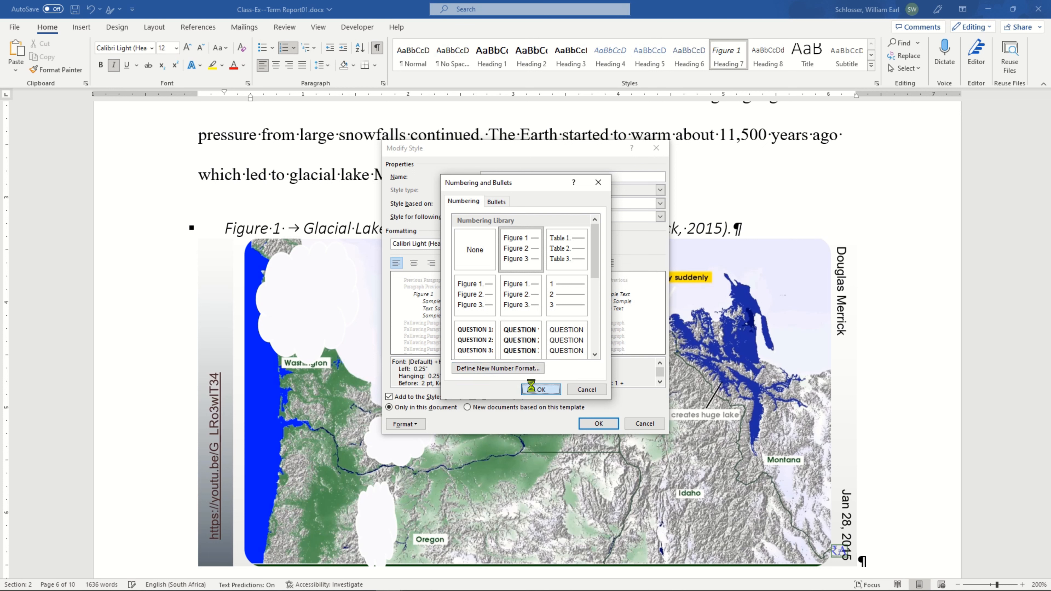
Accept the Figure 1, Figure 2, Figure 3 numbering and save the changes to the Heading 7 style.
left_click(535, 389)
left_click(599, 425)
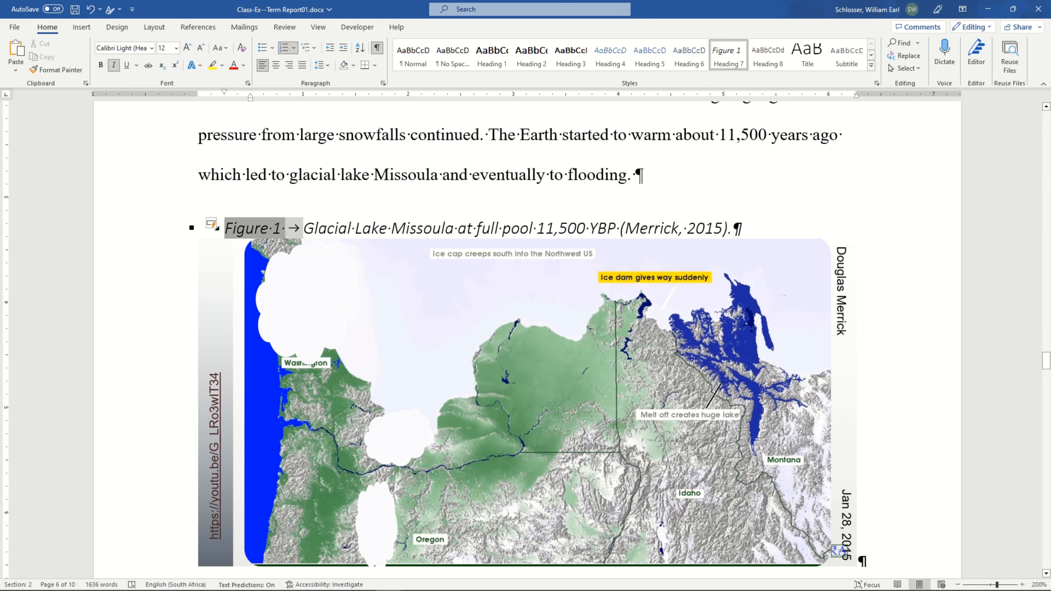
left_click(336, 228)
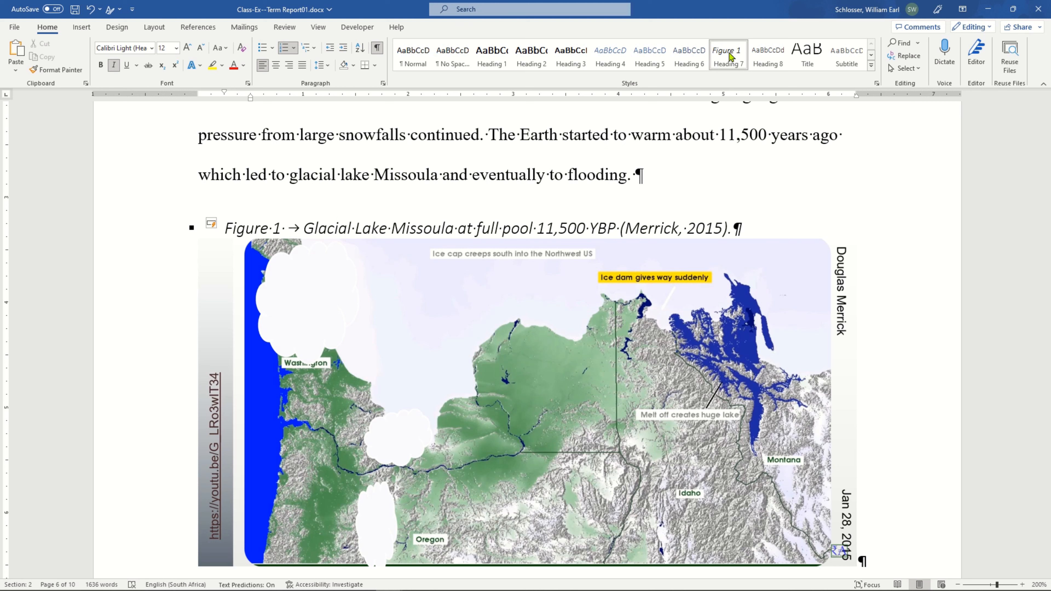
Check the Heading 7 style's paragraph indents, spacing and page-break options, keeping Keep with next enabled.
right_click(731, 58)
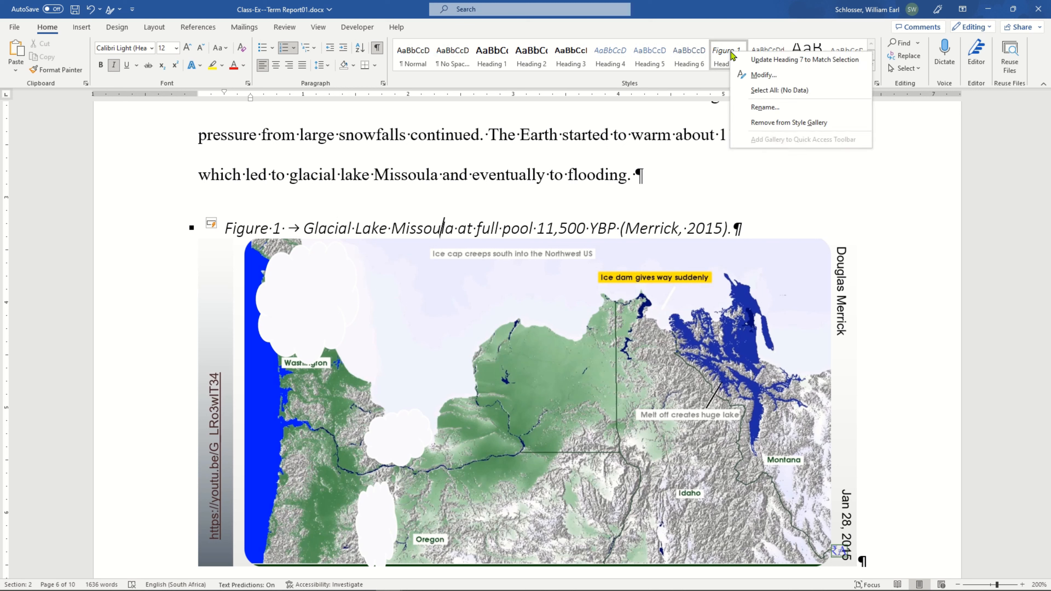
left_click(798, 78)
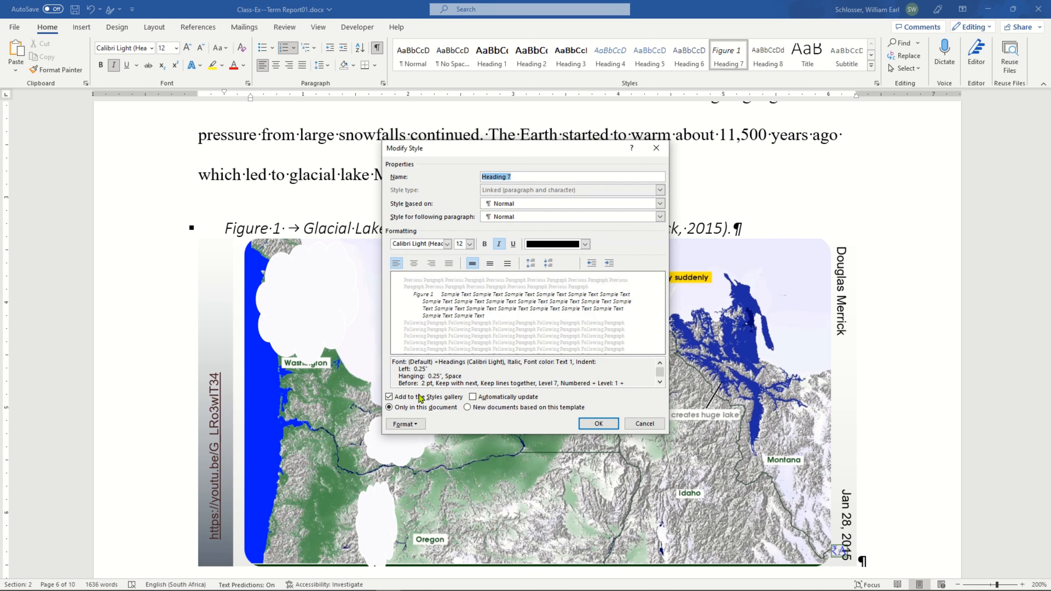
left_click(422, 425)
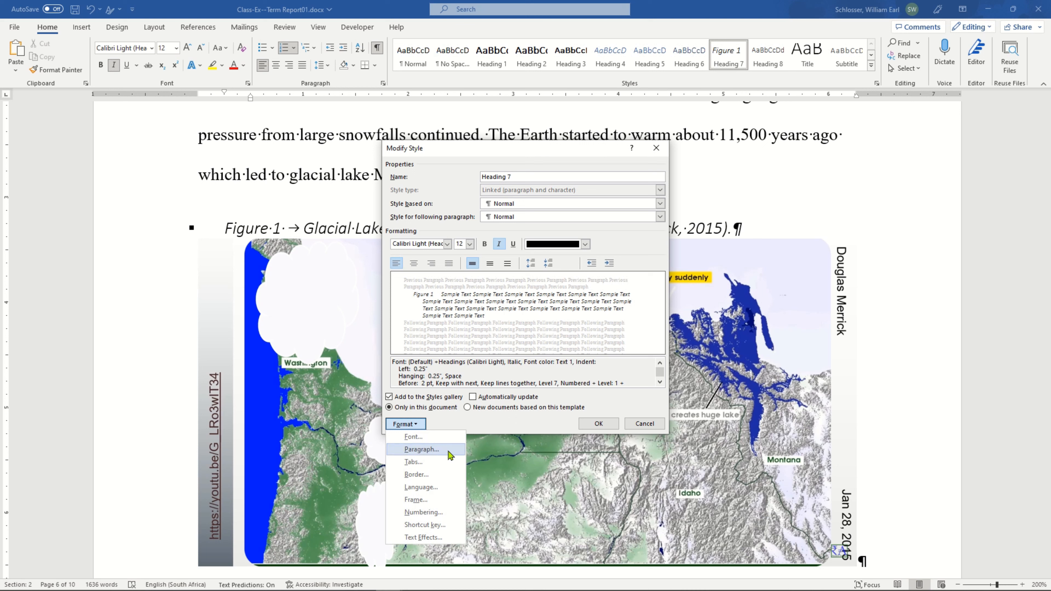
left_click(450, 454)
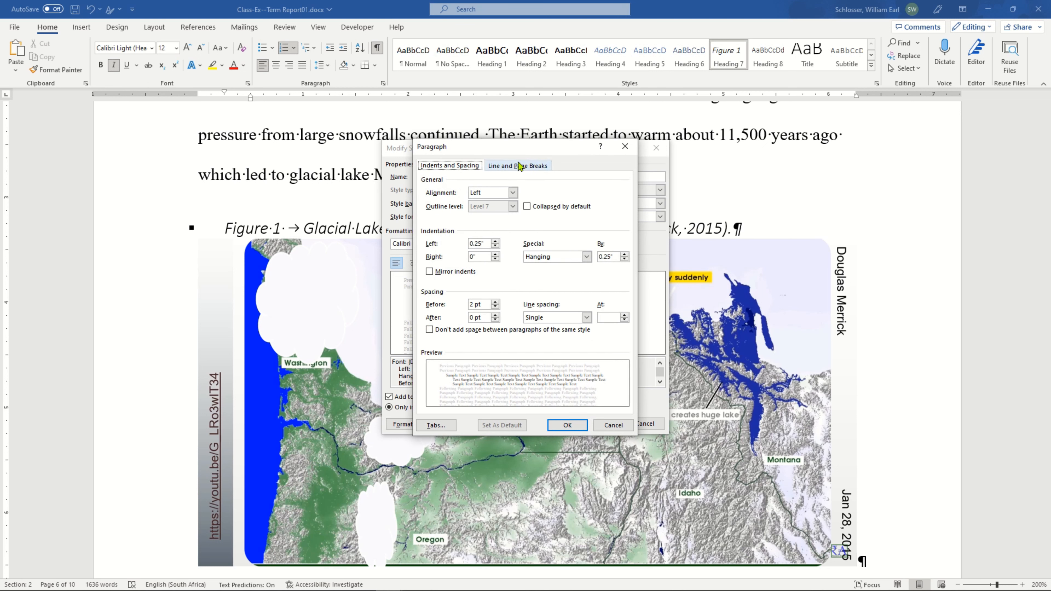
left_click(516, 168)
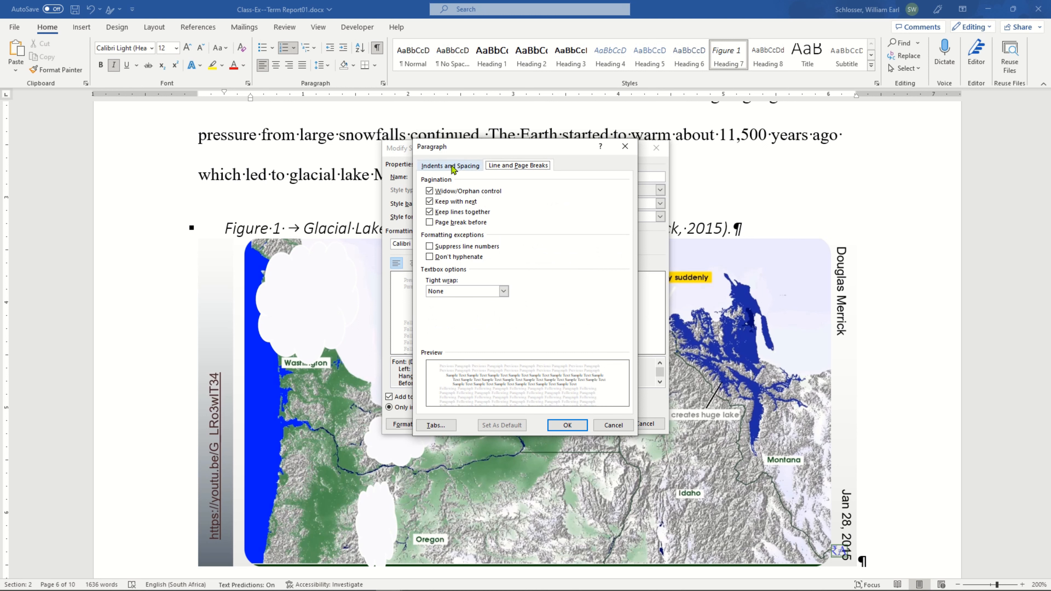
left_click(452, 168)
left_click(510, 167)
left_click(444, 204)
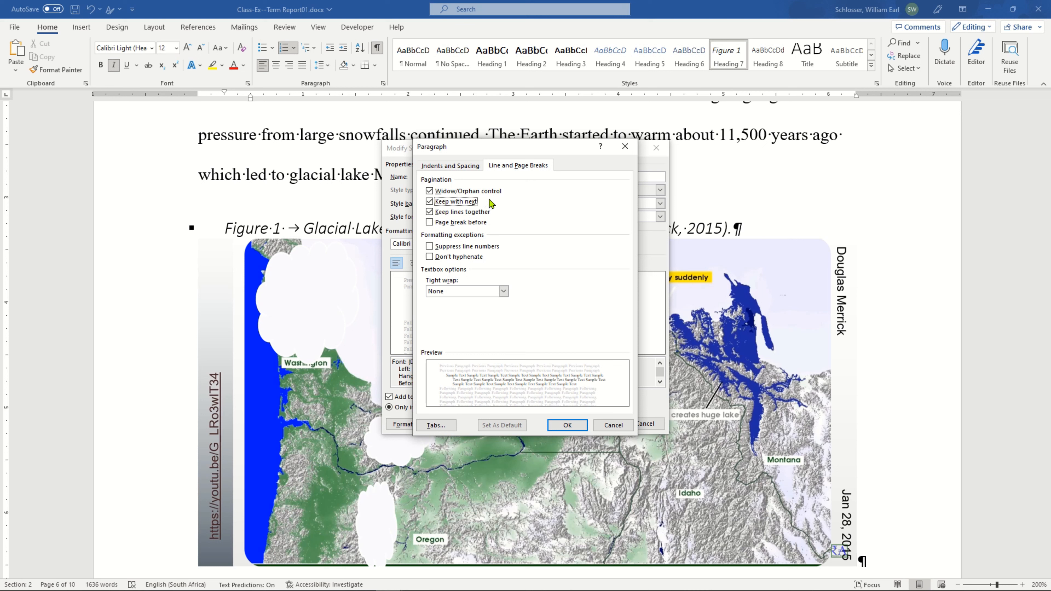
left_click(565, 425)
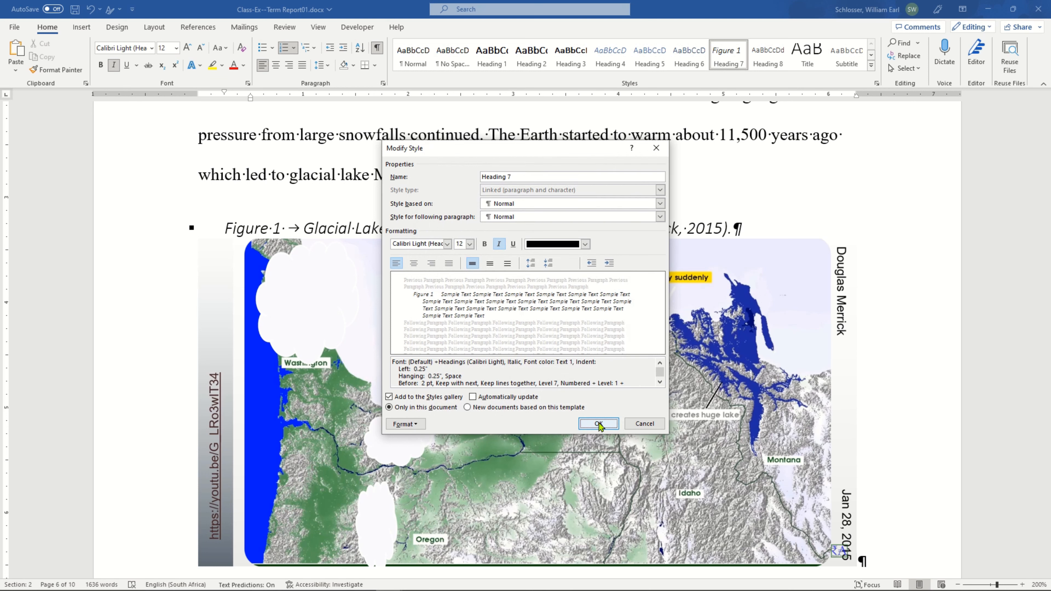
left_click(599, 424)
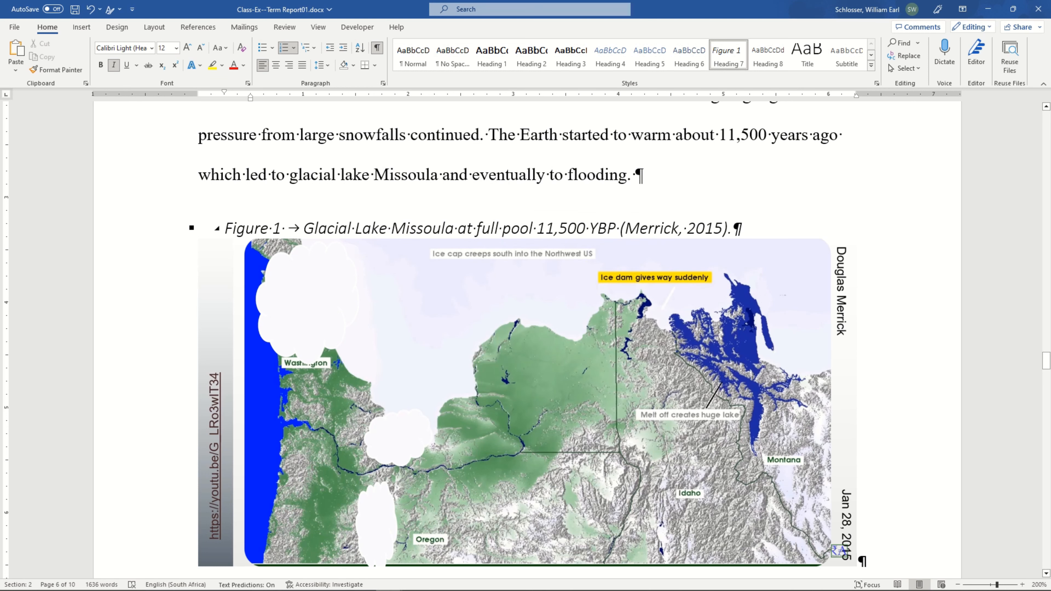
Apply the Normal style to the paragraph holding the map picture below the Figure 1 caption.
scroll(415, 223, "down", 1)
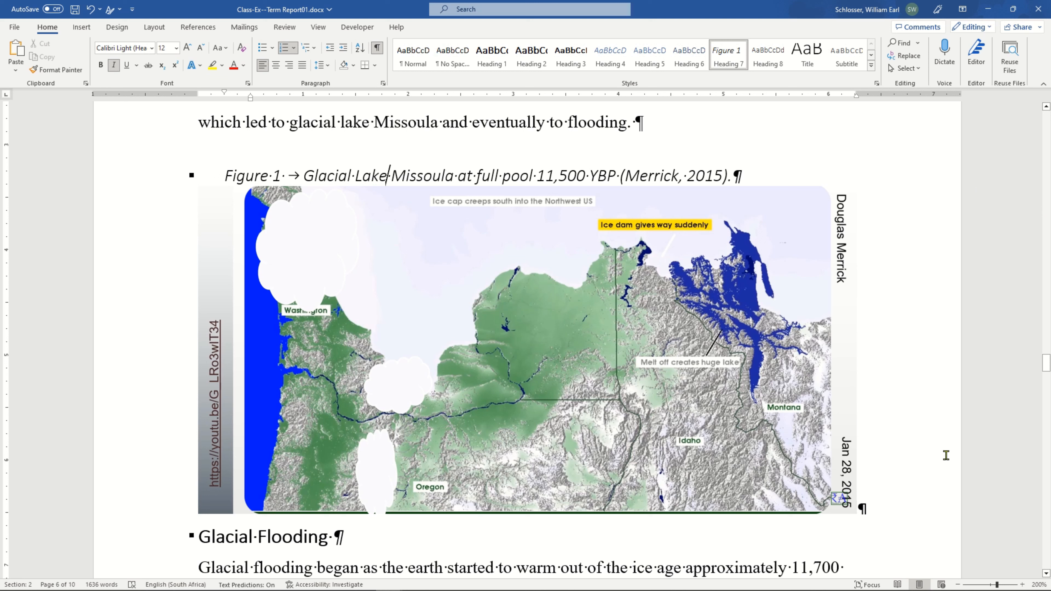
left_click(904, 493)
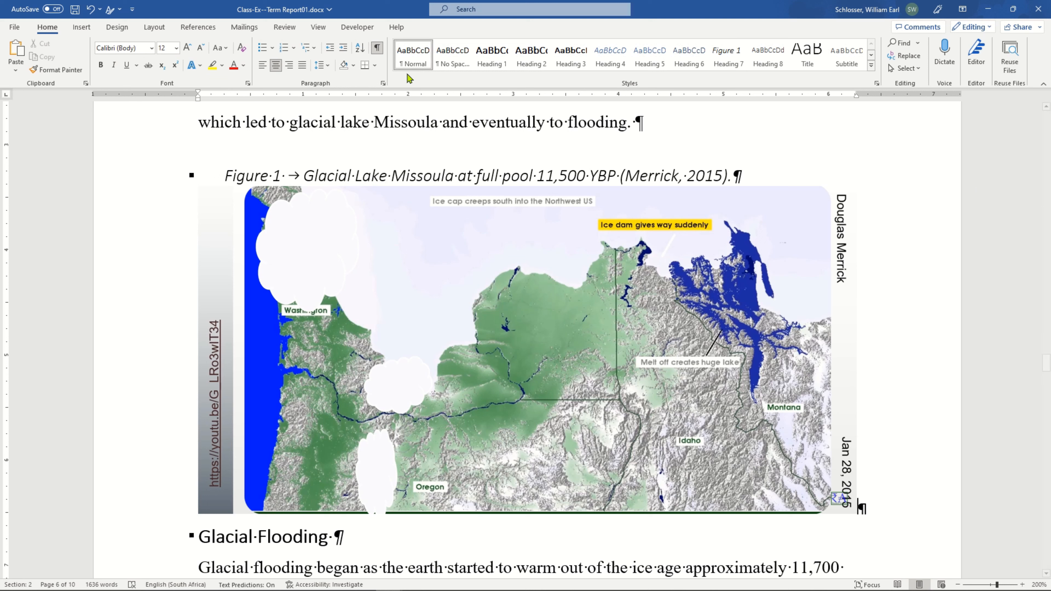
left_click(409, 58)
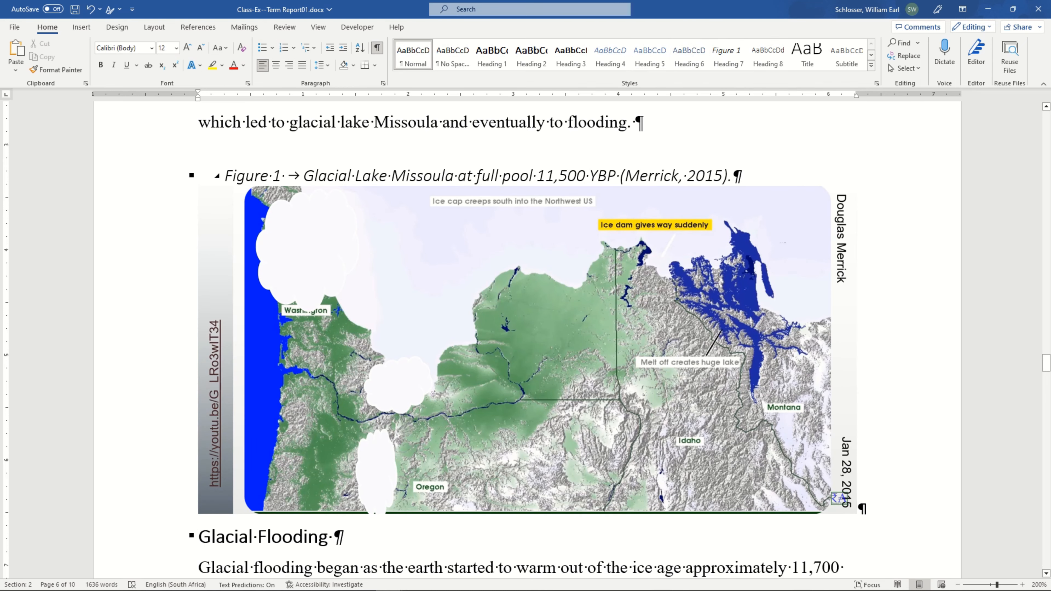
left_click(410, 176)
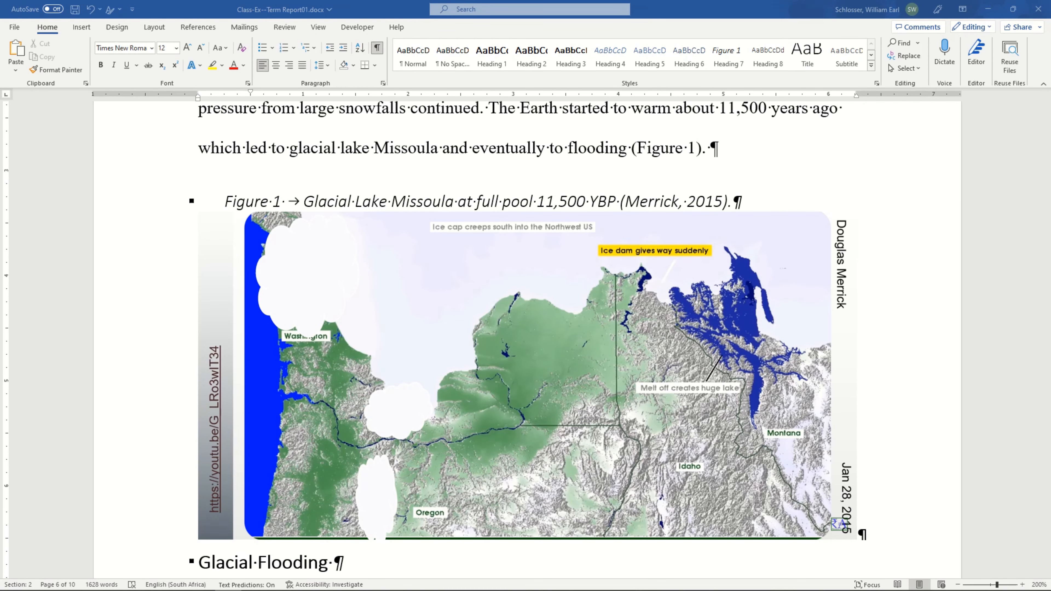
Delete the manually typed "Figure 1" inside the parentheses after "eventually to flooding", keeping the parentheses.
left_click(363, 202)
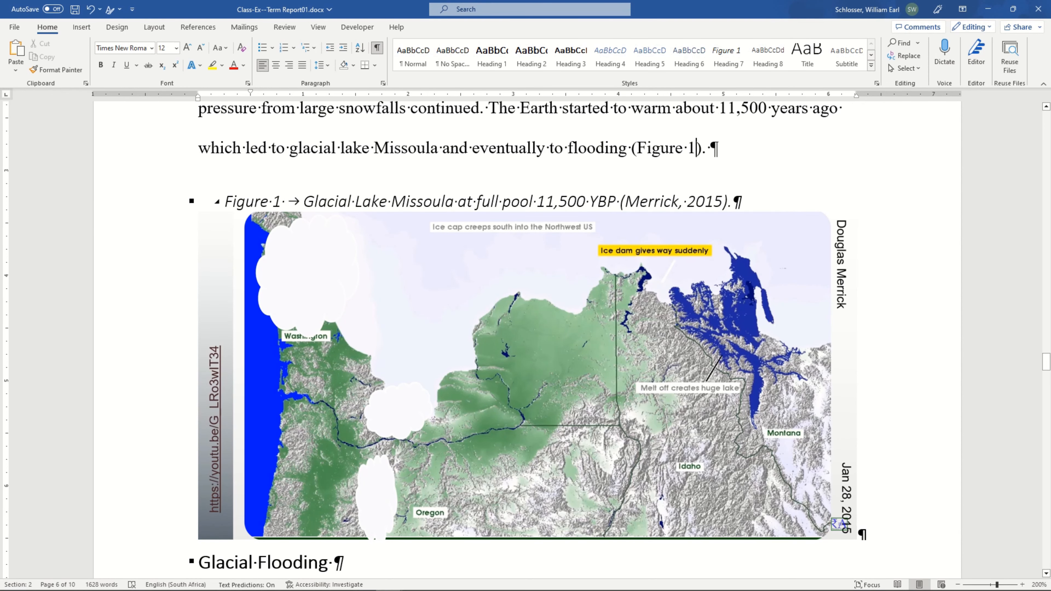
scroll(419, 150, "up", 5)
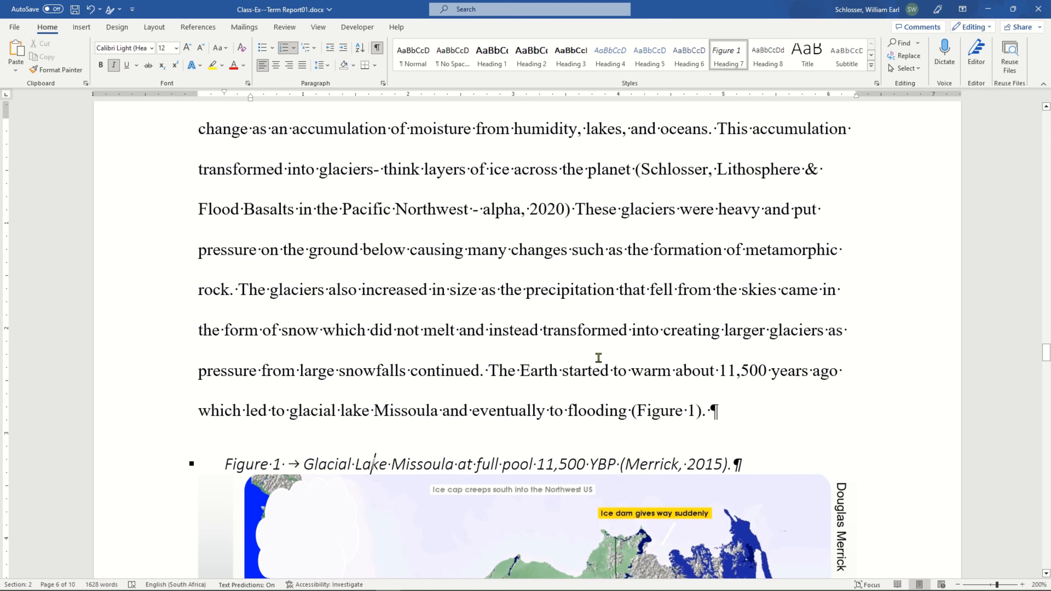
scroll(670, 285, "down", 3)
left_click(662, 258)
scroll(525, 350, "down", 2)
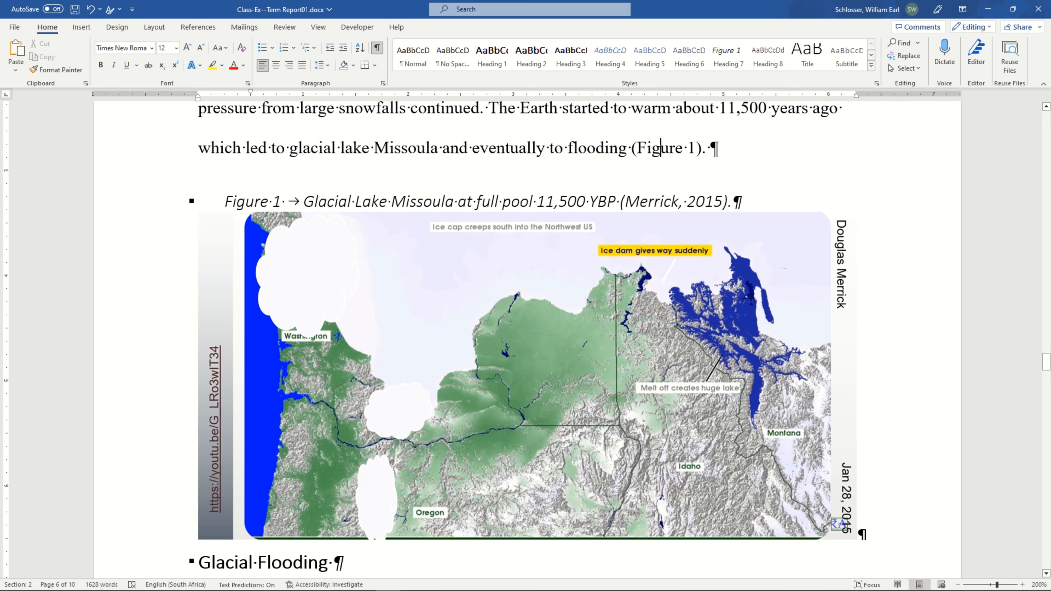
scroll(526, 339, "up", 3)
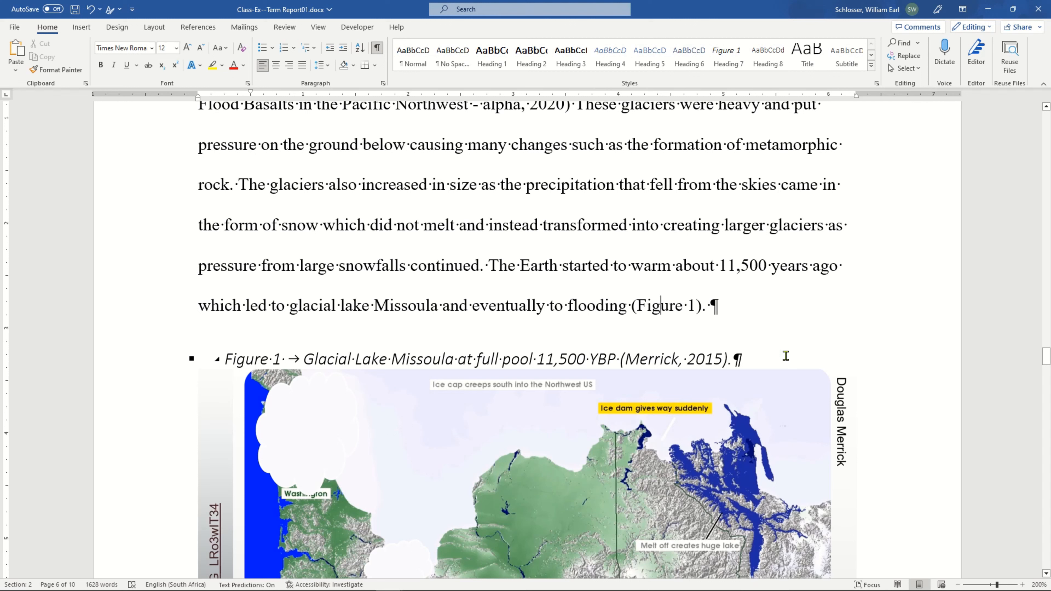
key("shift+Right")
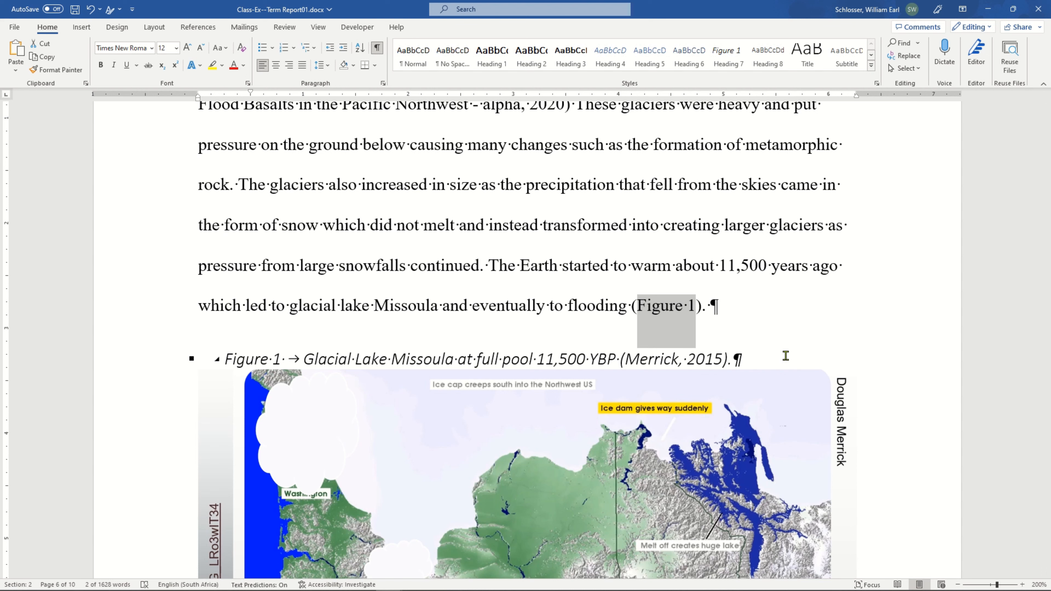
key("Delete")
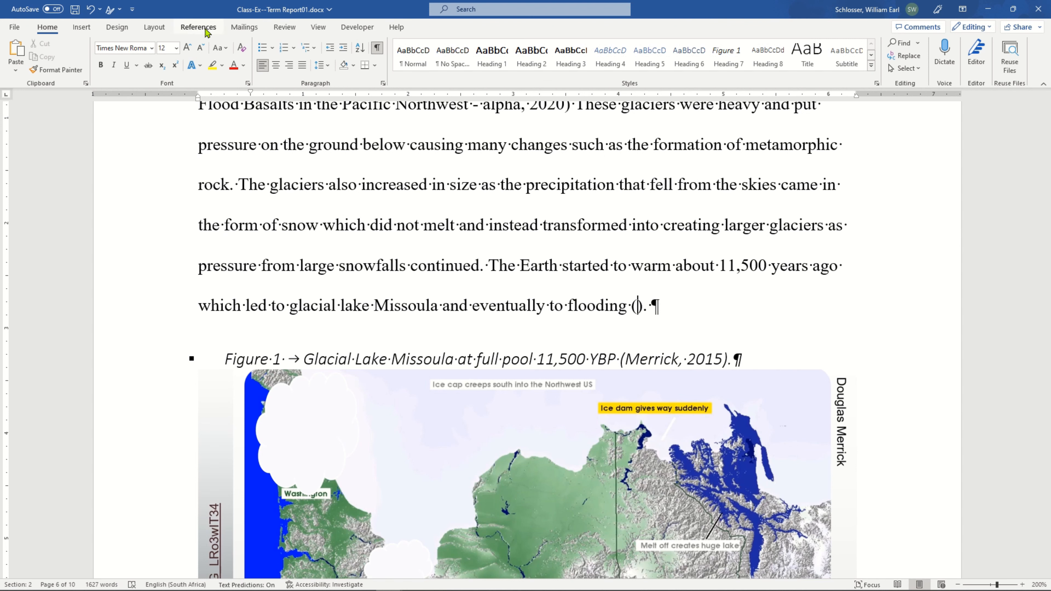
Insert a hyperlinked cross-reference to the Figure 1 numbered item between the parentheses, referring to its paragraph number.
left_click(207, 33)
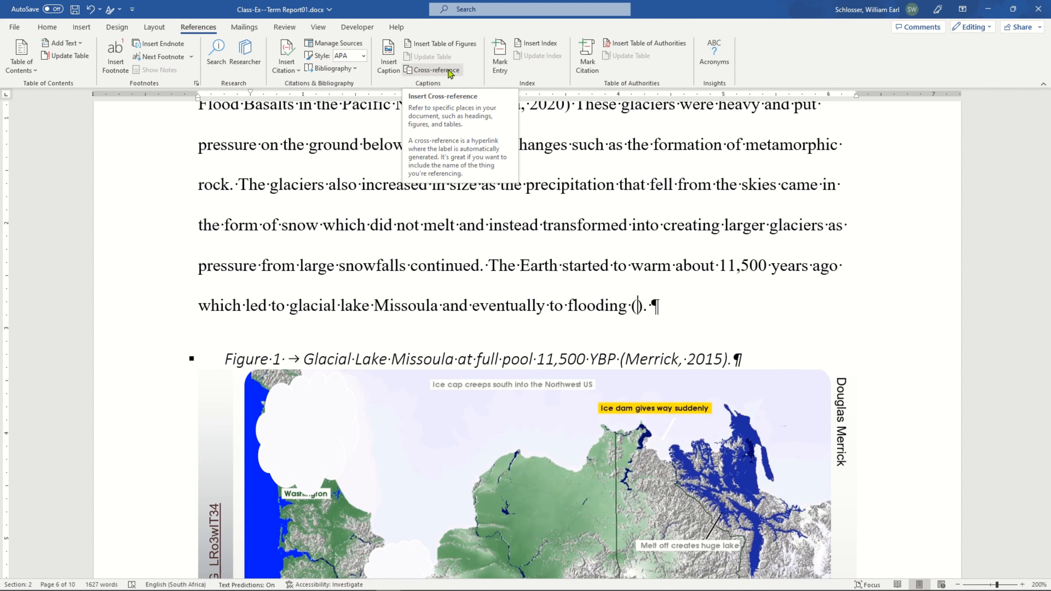
left_click(450, 70)
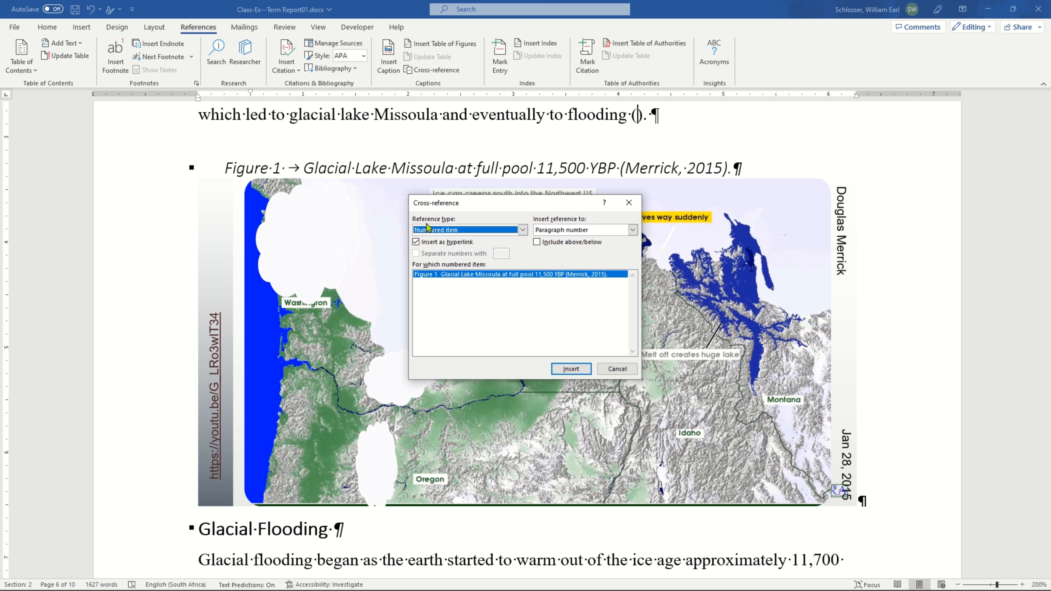
left_click(480, 230)
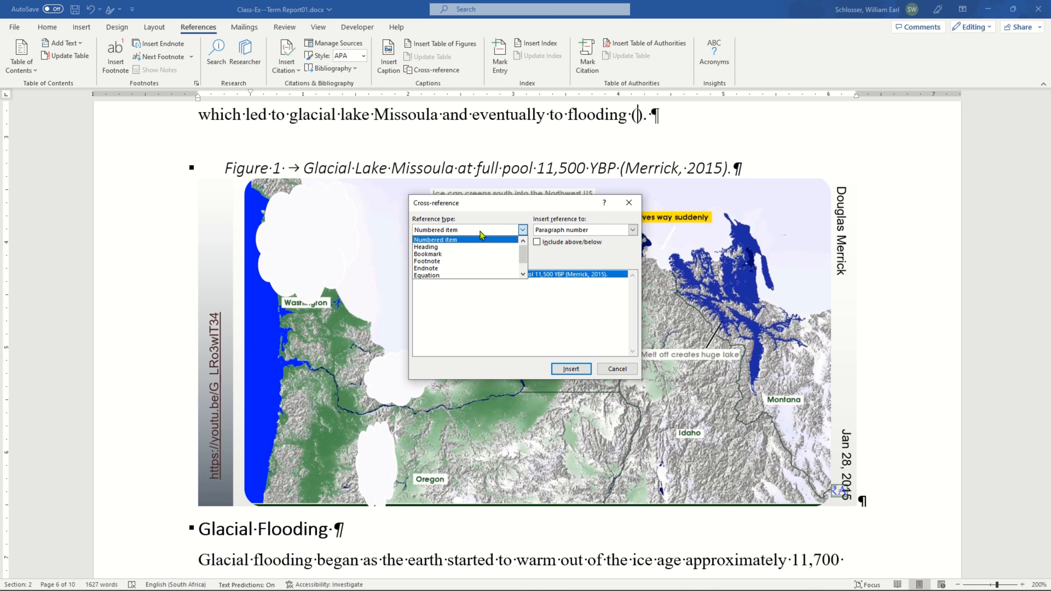
left_click(481, 233)
left_click(620, 231)
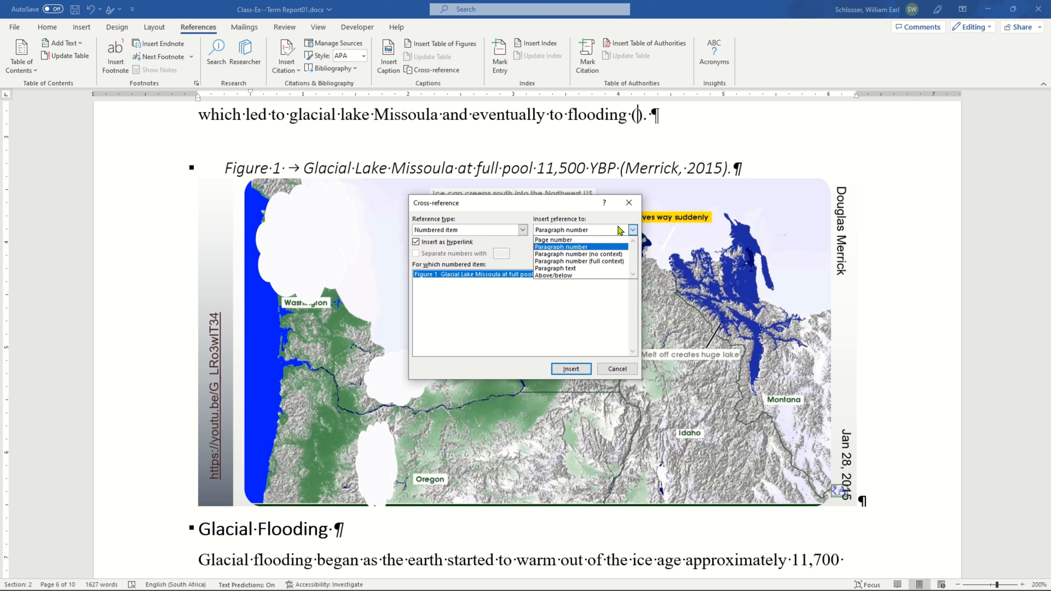
left_click(619, 230)
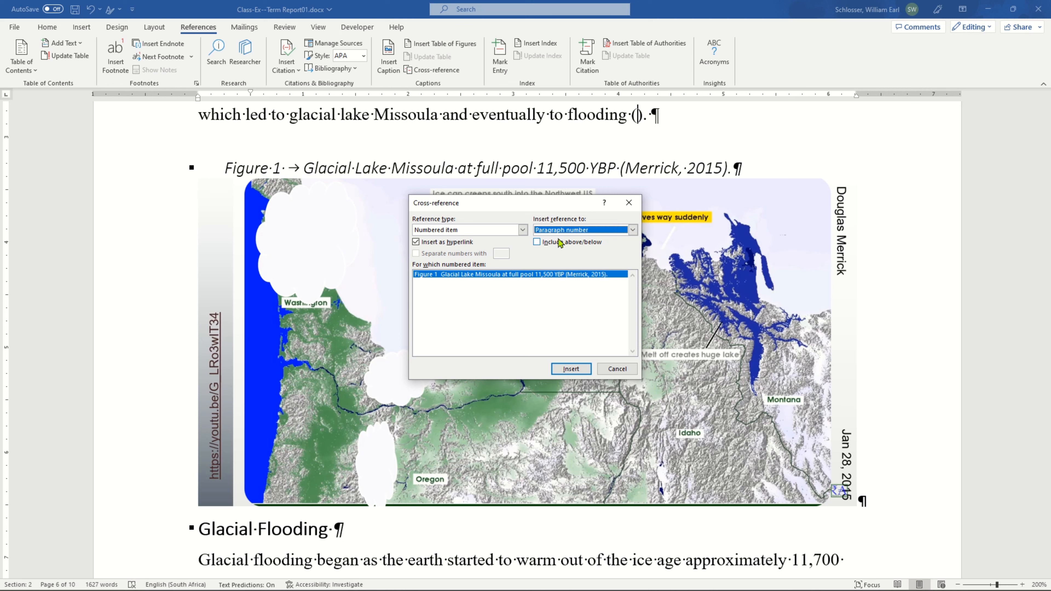
left_click(437, 275)
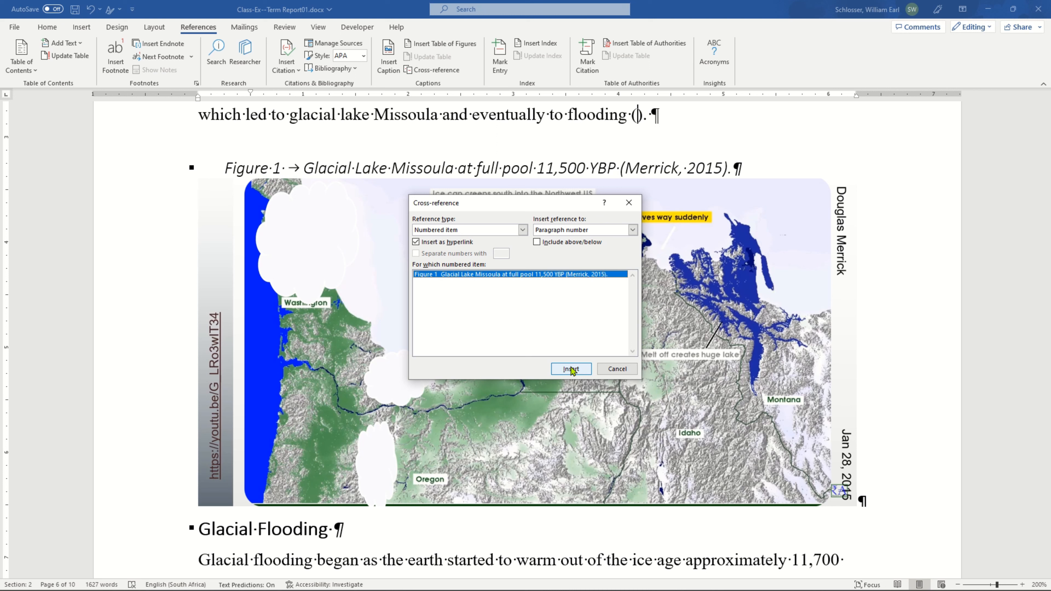
left_click(571, 369)
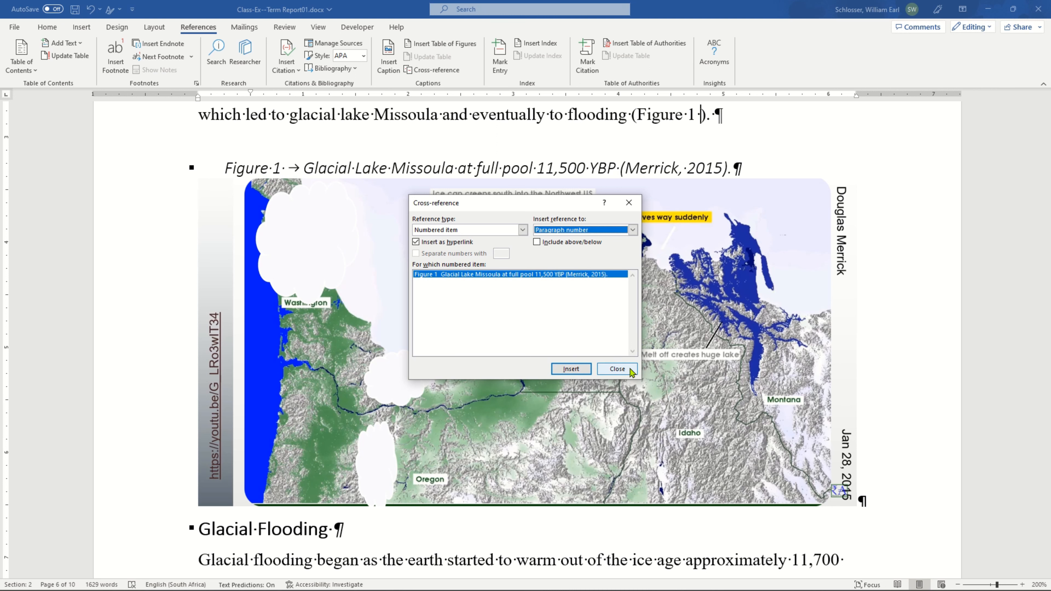
left_click(617, 368)
Examine the Figure 1 cross-reference field in the paragraph above the map by selecting it and its surrounding text.
scroll(617, 369, "up", 3)
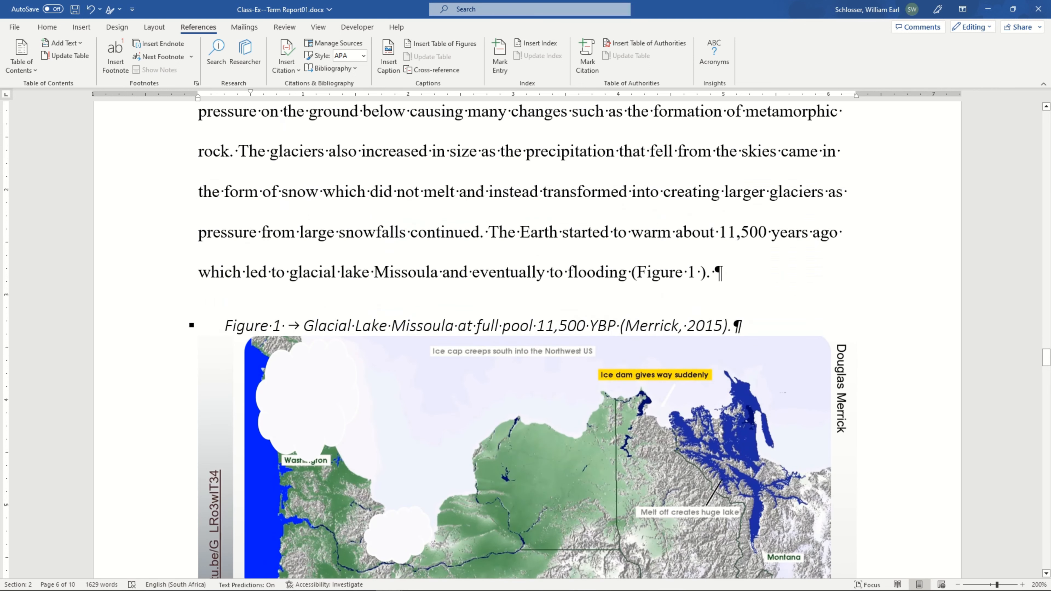
left_click(669, 271)
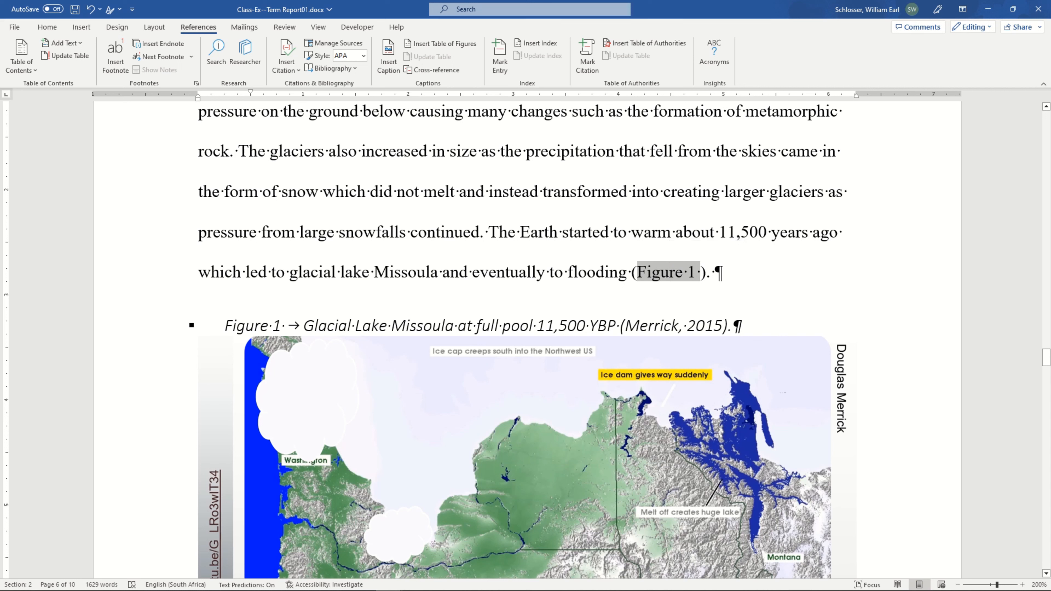
left_click(607, 271)
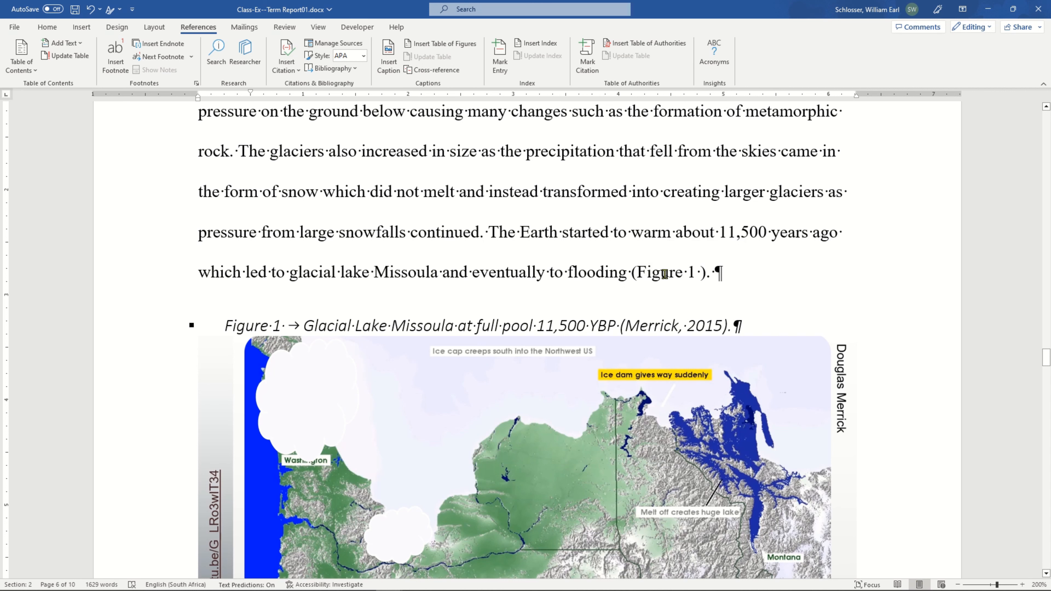
left_click(664, 274)
left_click(716, 272)
triple_click(584, 273)
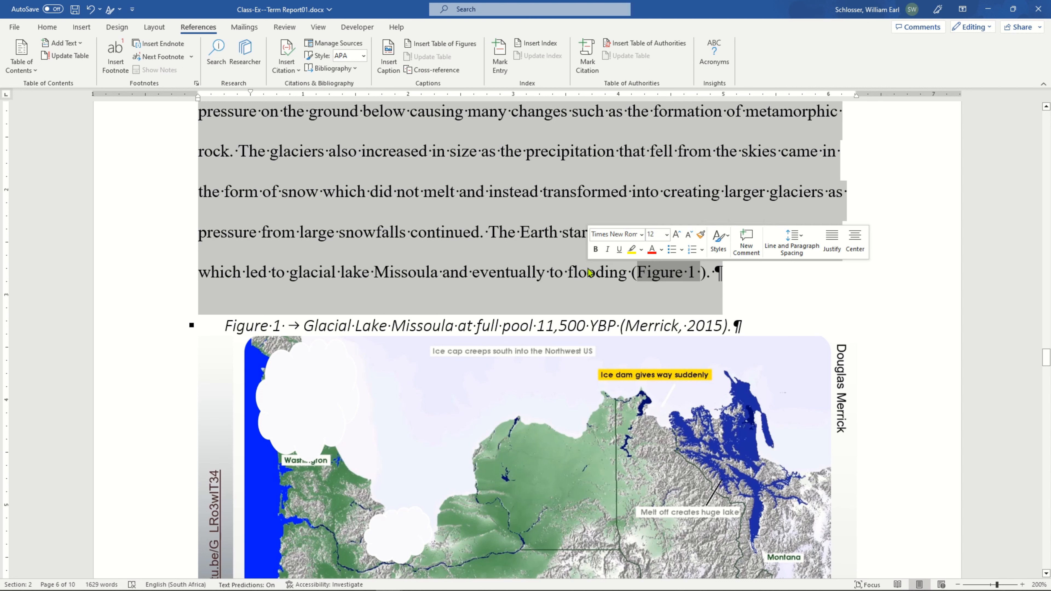
left_click(506, 244)
Apply the Heading 7 style to the "Palouse falls in Palouse State Park" caption above the waterfall picture.
scroll(521, 265, "down", 10)
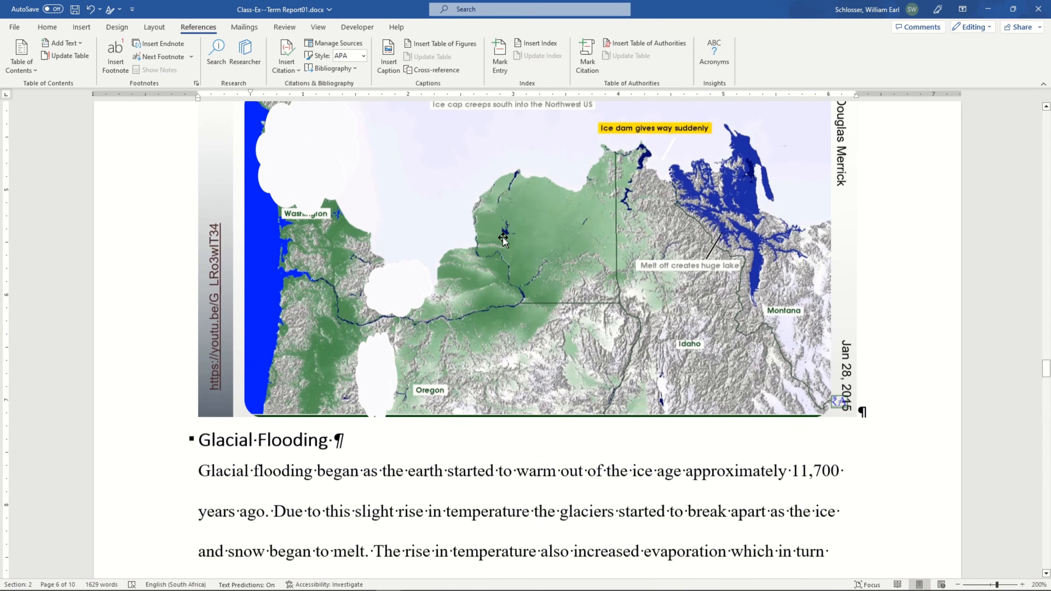
scroll(541, 272, "down", 15)
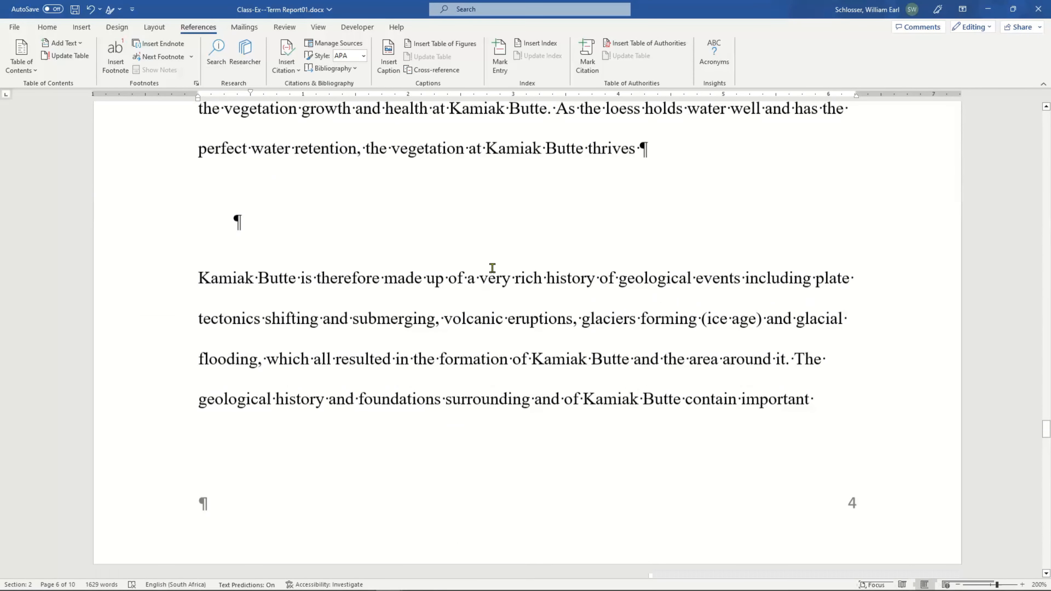
scroll(492, 272, "down", 4)
scroll(493, 272, "up", 7)
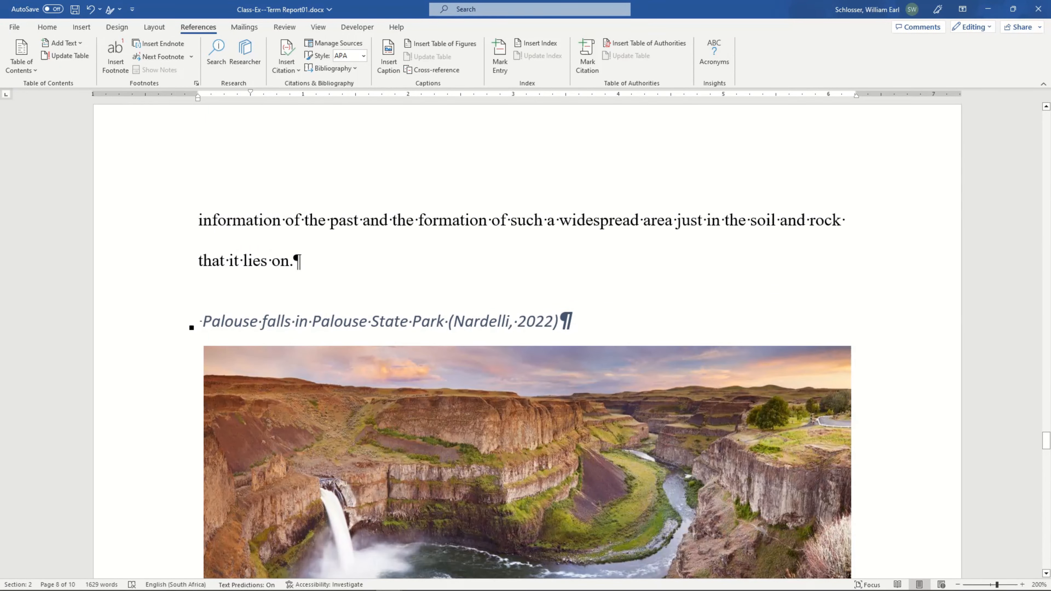
left_click(312, 321)
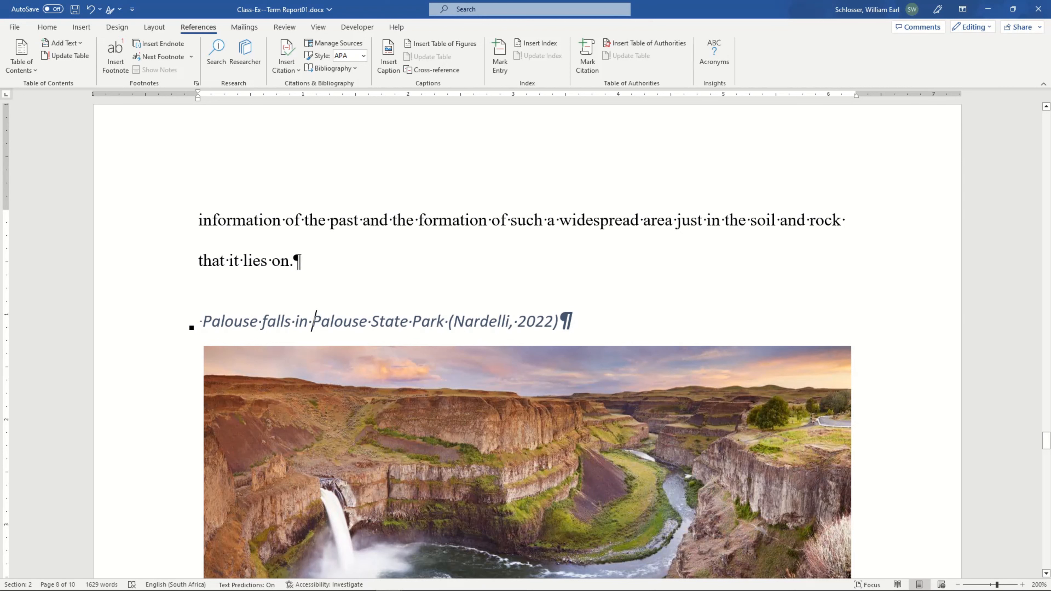
left_click(47, 26)
left_click(729, 54)
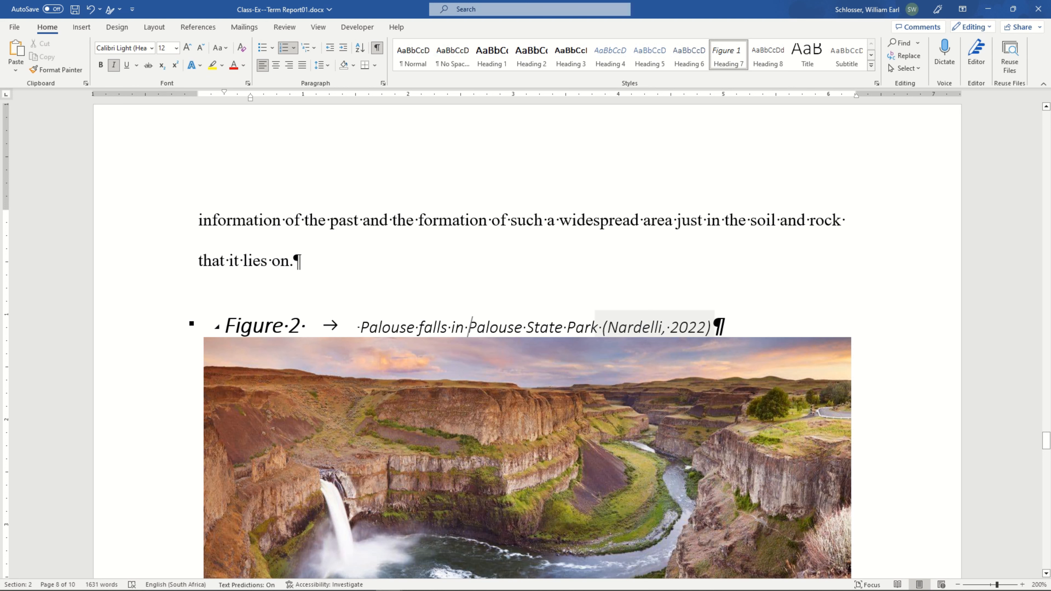
Paste the copied Columbia River Flood Basalts map and caption into the empty paragraph after "the vegetation at Kamiak Butte thrives".
scroll(515, 300, "up", 10)
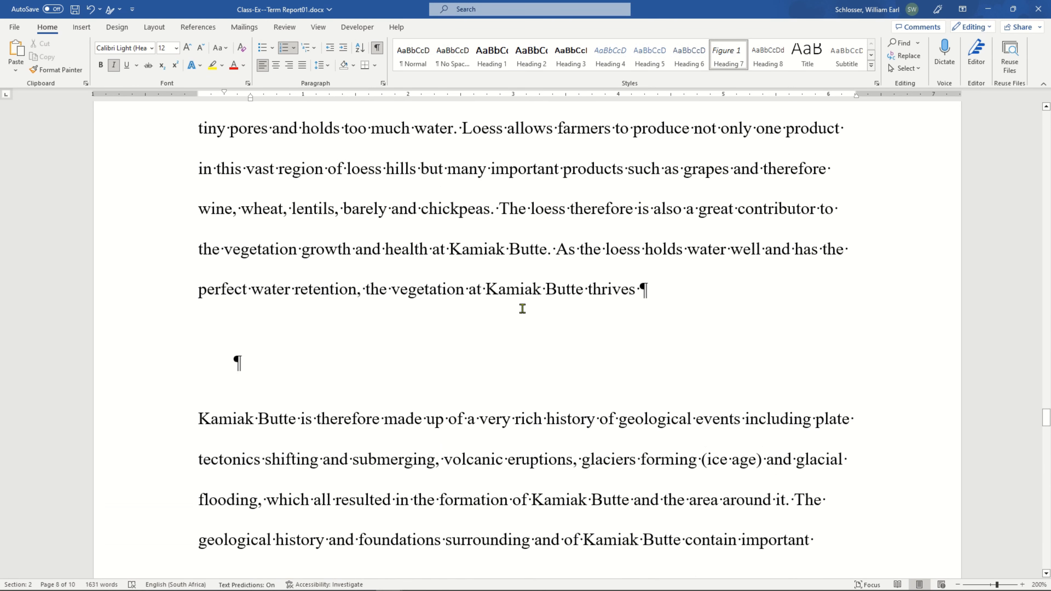
left_click(272, 375)
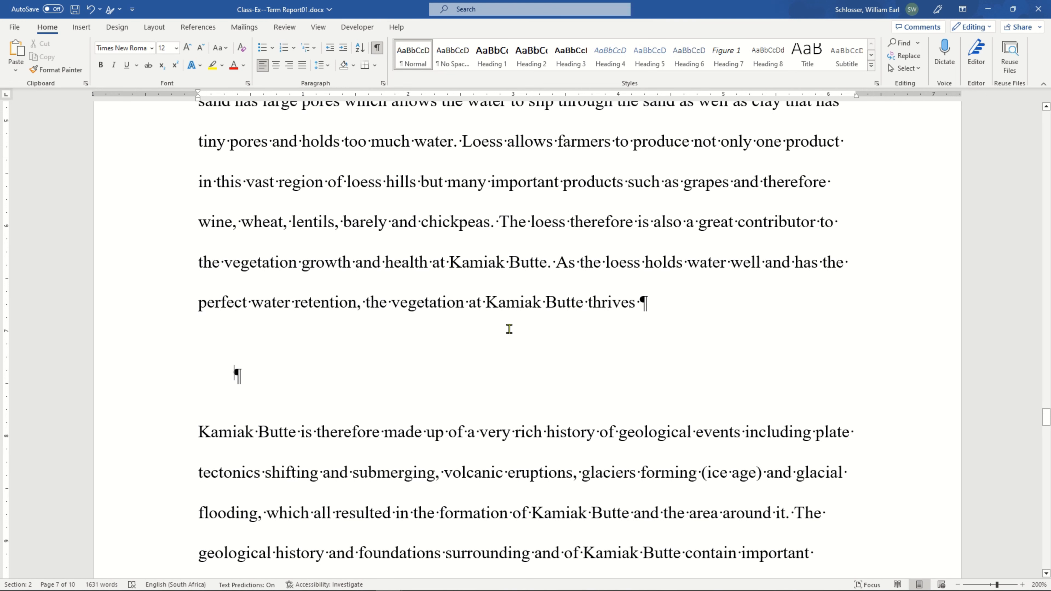
key("ctrl+v")
scroll(200, 535, "up", 8)
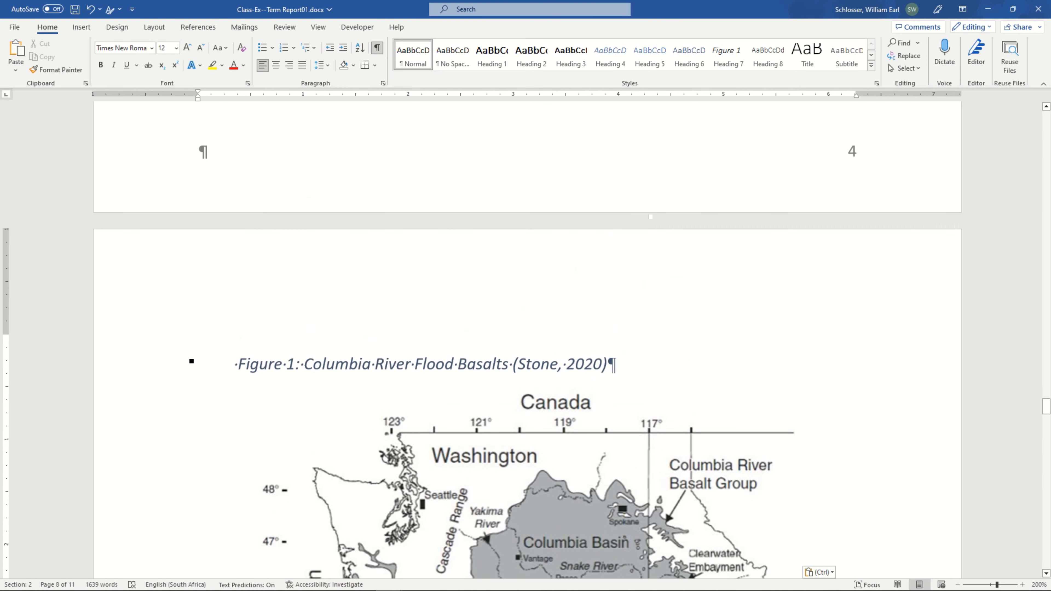
Apply the Heading 7 style to the Columbia River Flood Basalts caption and delete its manually typed "Figure 1:" and leading space.
left_click(302, 364)
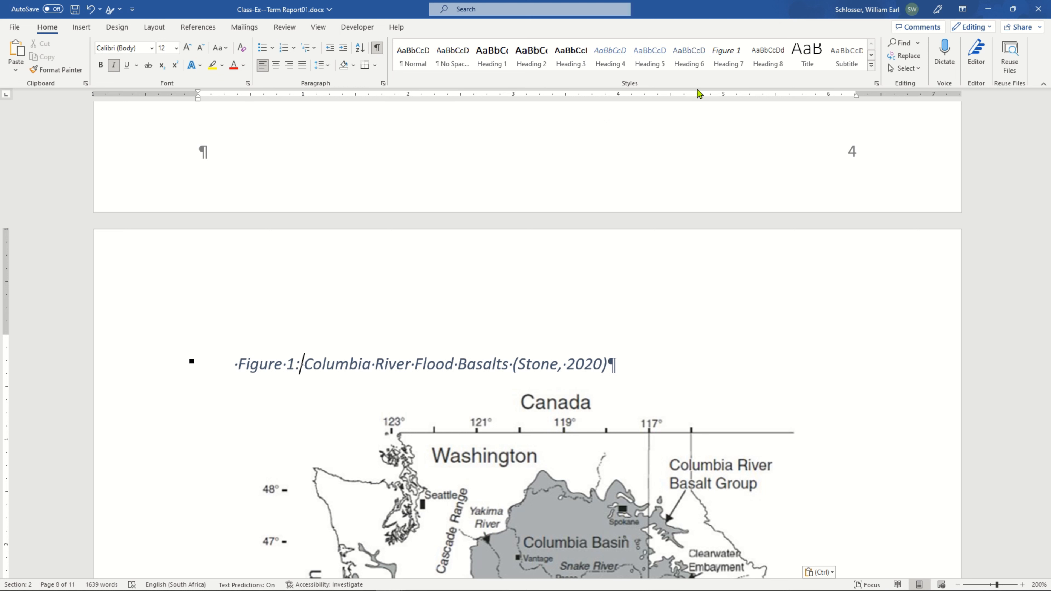
left_click(721, 62)
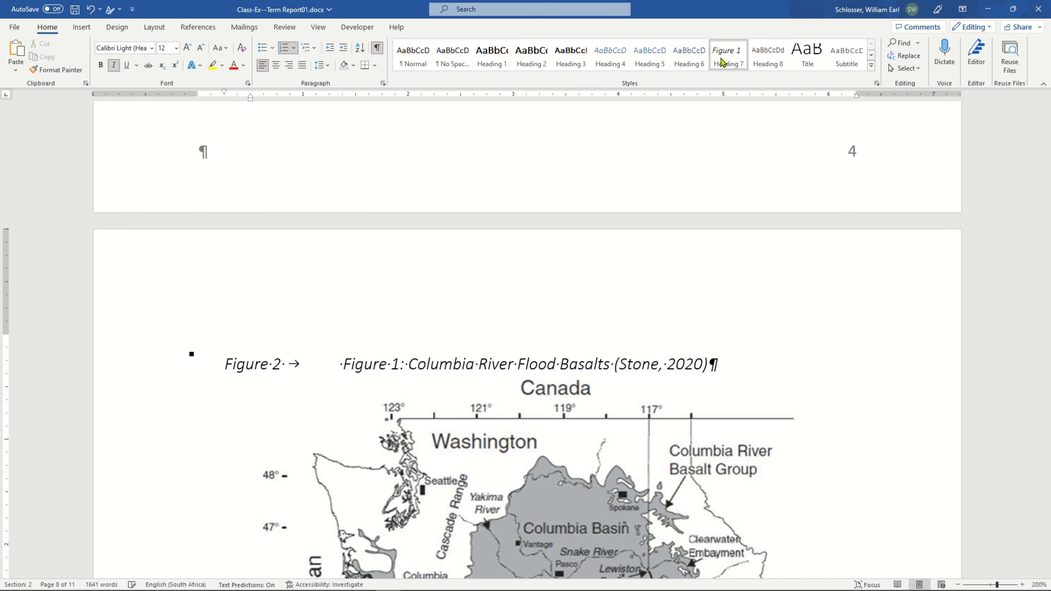
key("shift+Left")
key("shift+Left")
key("shift+Left")
key("shift+Left")
key("shift+Left")
key("shift+Left")
key("shift+Left")
key("shift+Left")
key("shift+Left")
key("BackSpace")
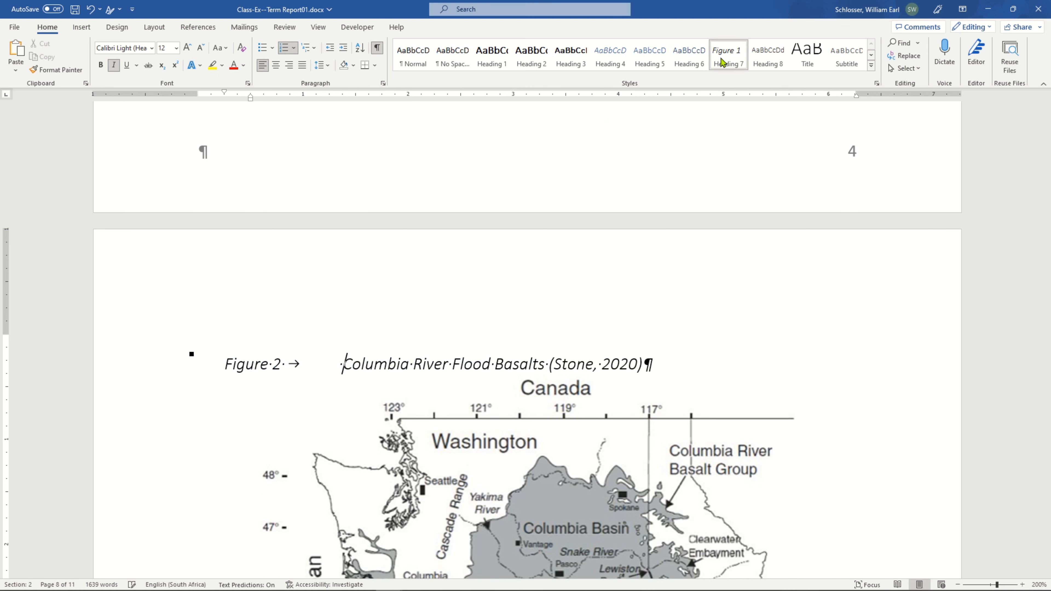
key("Delete")
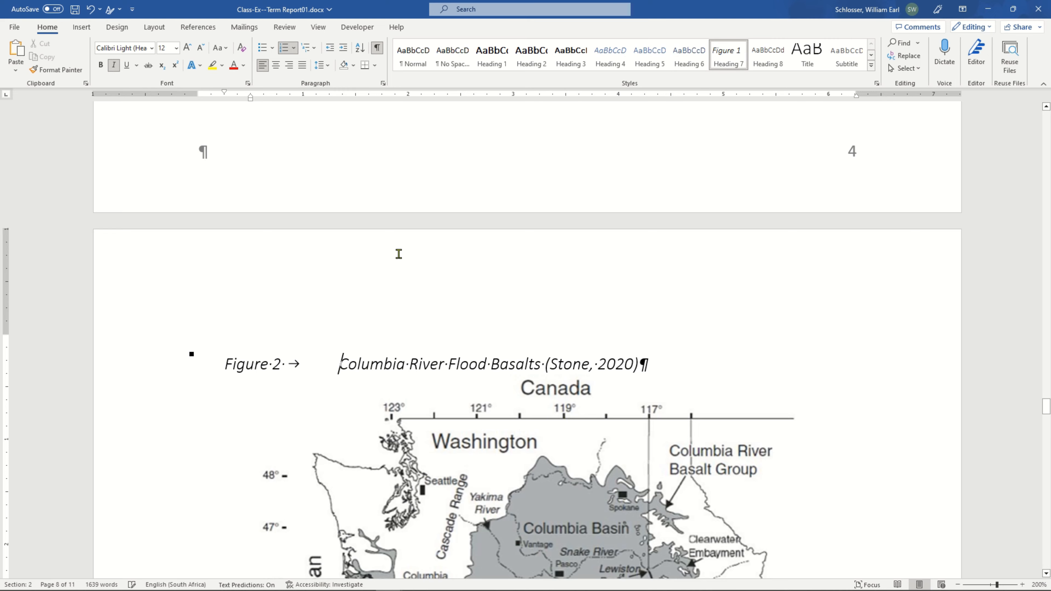
Examine the automatic numbering and text of the Palouse falls, Columbia River Flood Basalts and Glacial Lake Missoula captions.
scroll(289, 410, "down", 10)
scroll(306, 428, "down", 10)
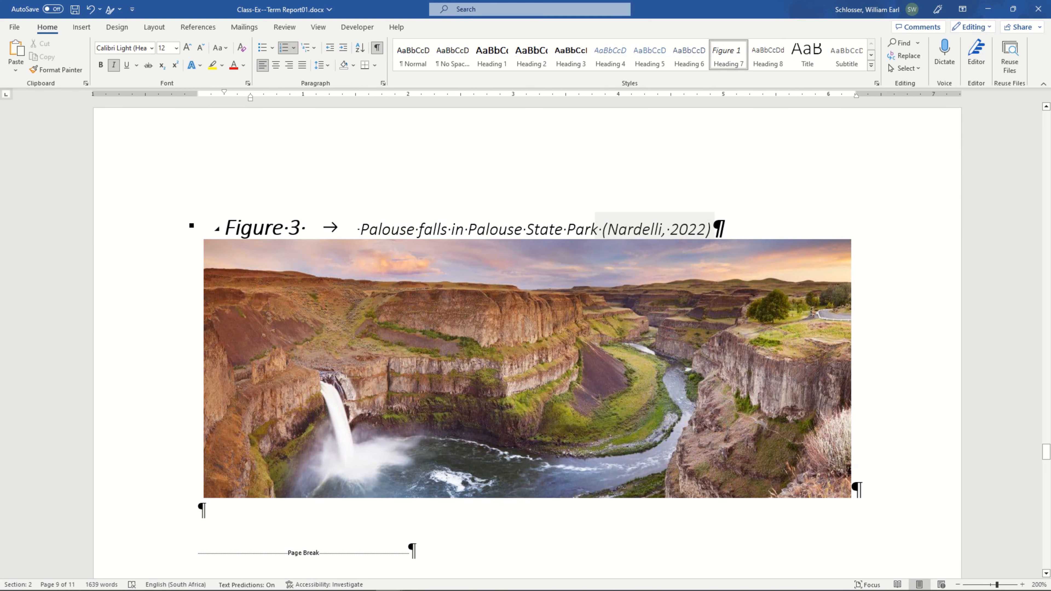
scroll(331, 253, "up", 15)
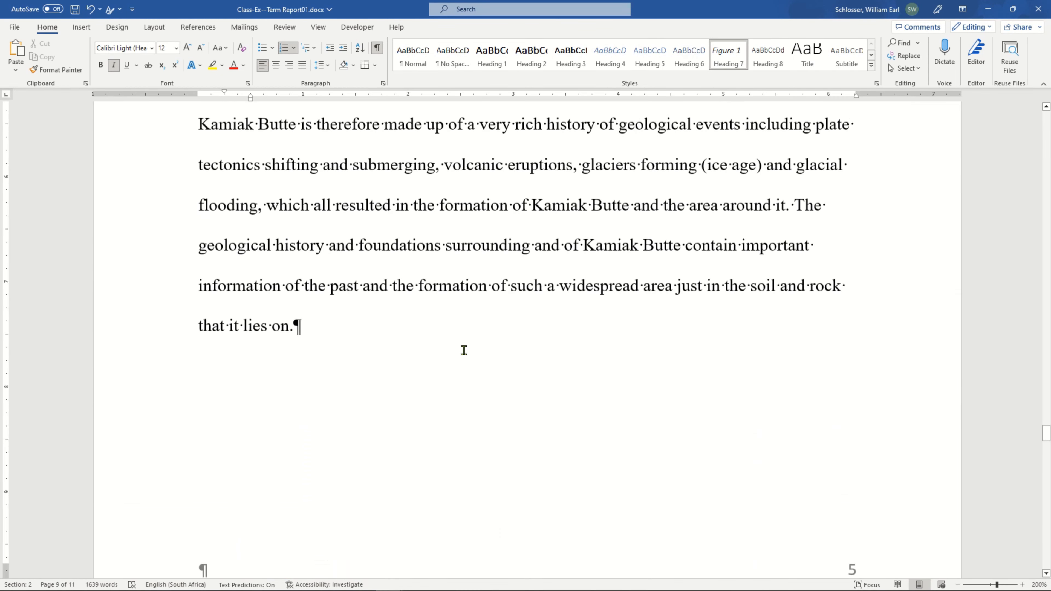
scroll(465, 355, "up", 10)
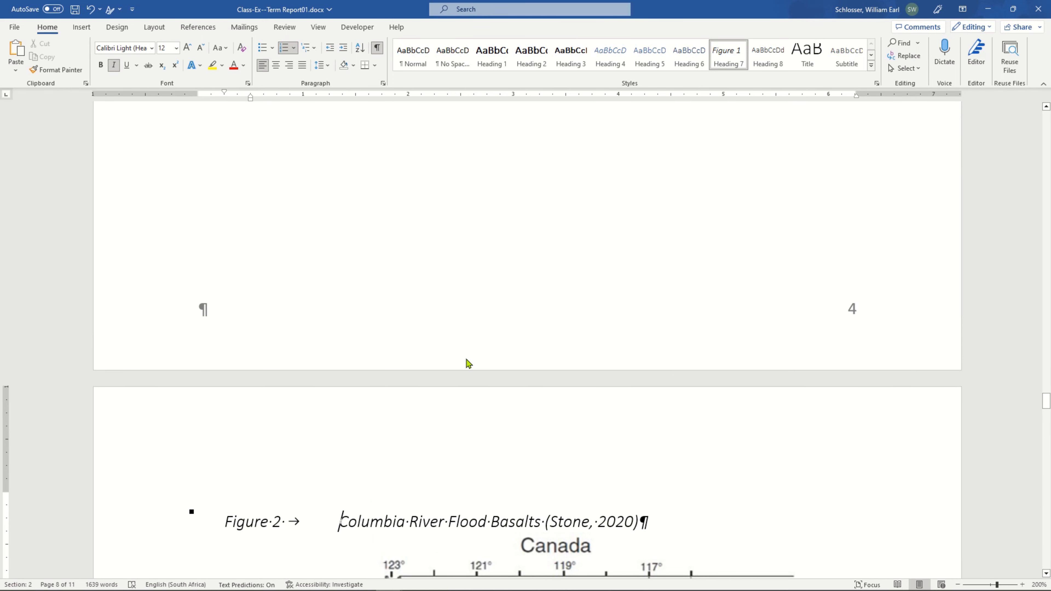
scroll(468, 364, "down", 6)
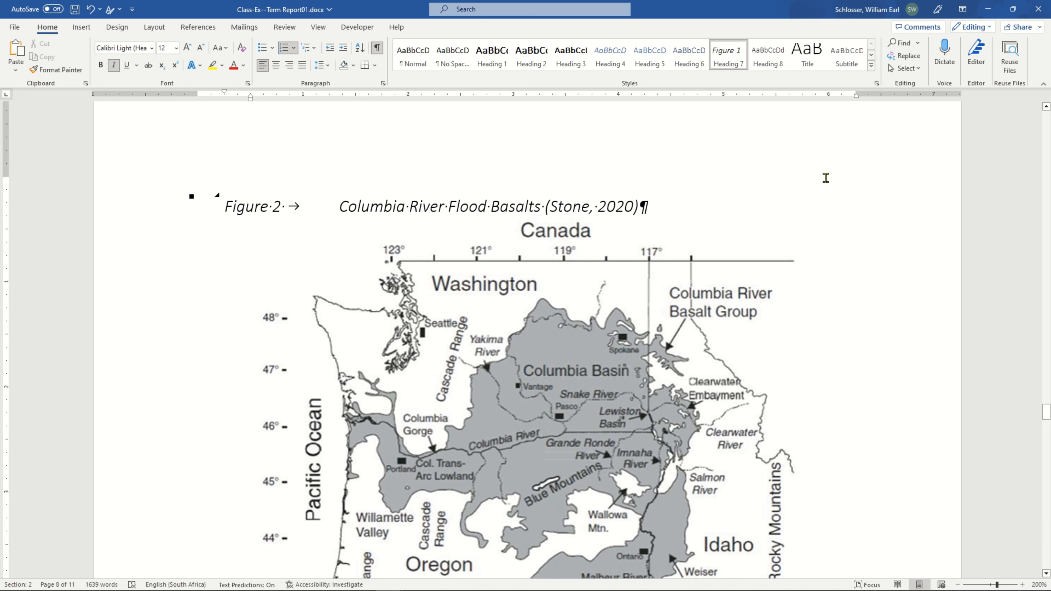
scroll(826, 183, "up", 3)
scroll(546, 254, "up", 10)
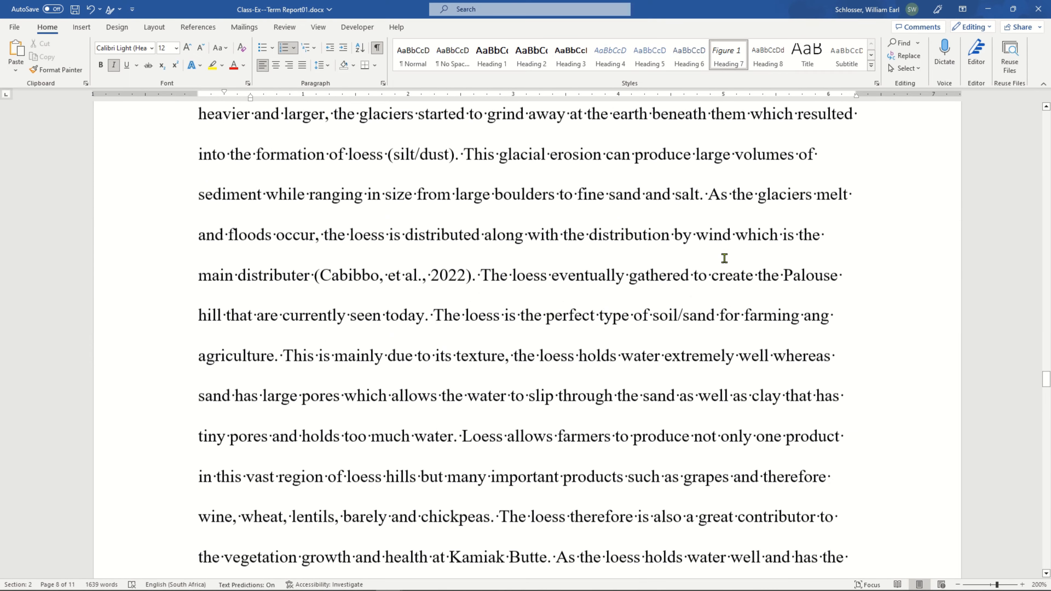
scroll(546, 255, "up", 10)
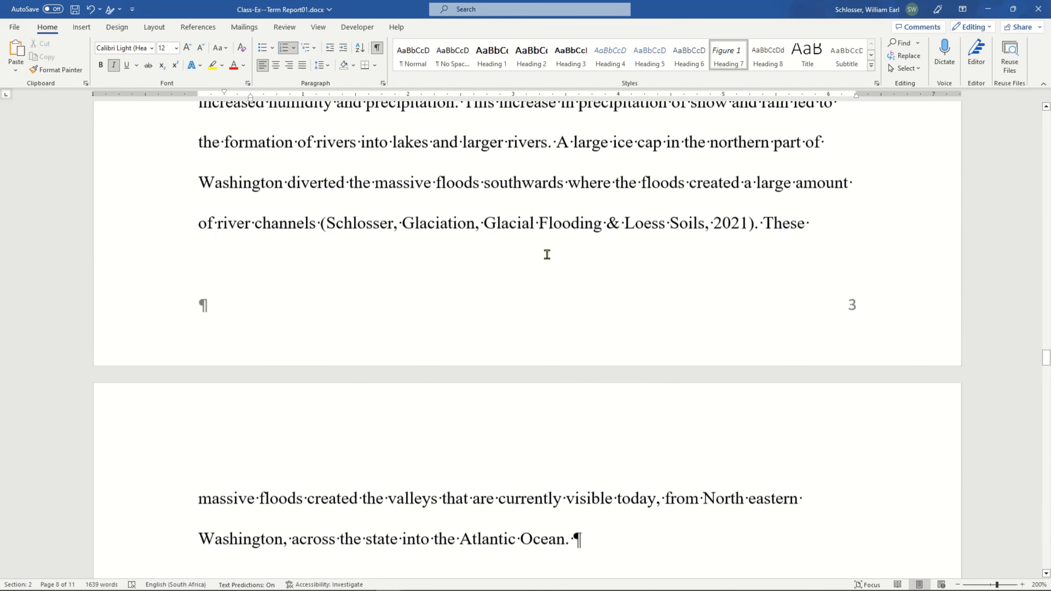
scroll(547, 254, "up", 5)
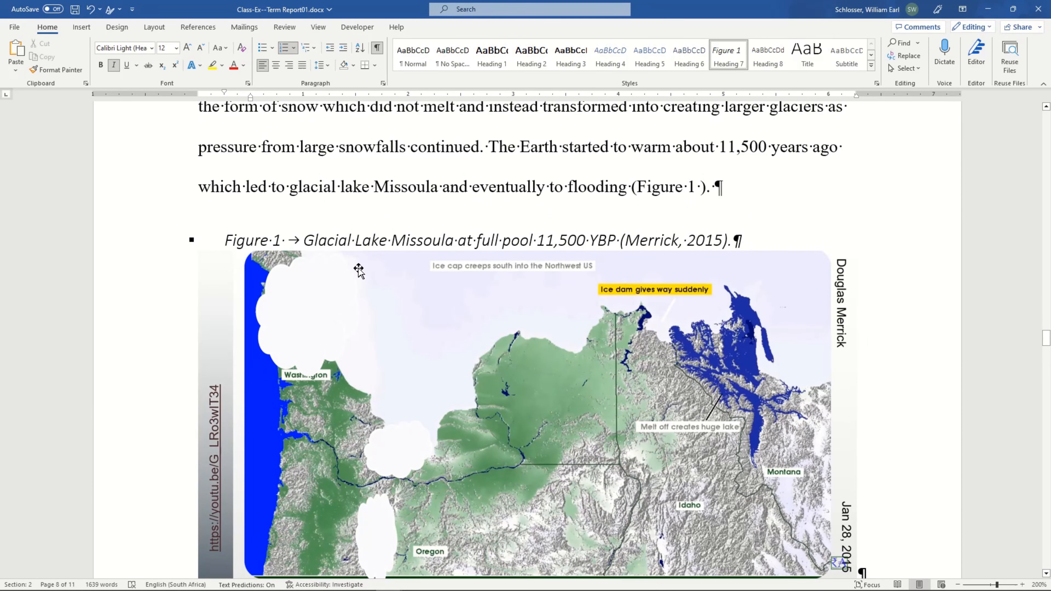
left_click_drag(305, 240, 740, 240)
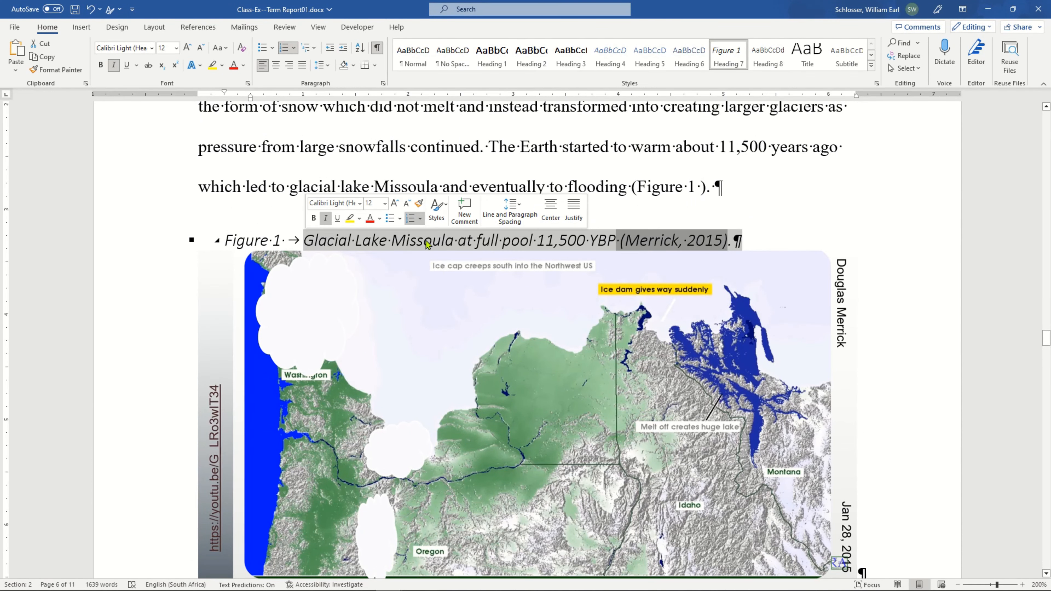
left_click(423, 241)
Open the custom table of contents settings for the empty paragraph under the List of Figures heading and turn off hyperlinks instead of page numbers.
scroll(480, 227, "up", 1)
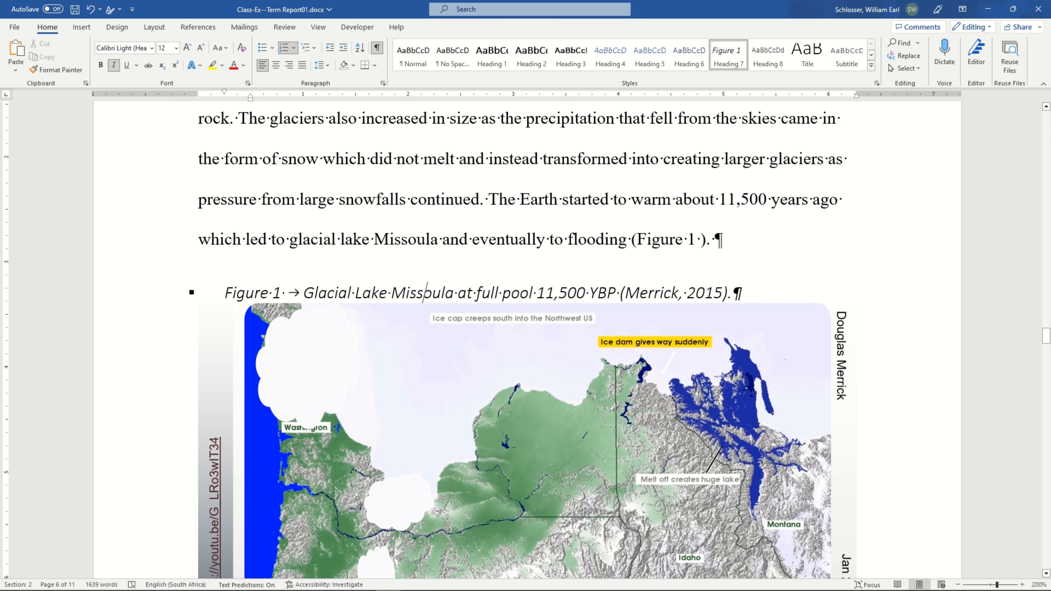
scroll(887, 251, "up", 15)
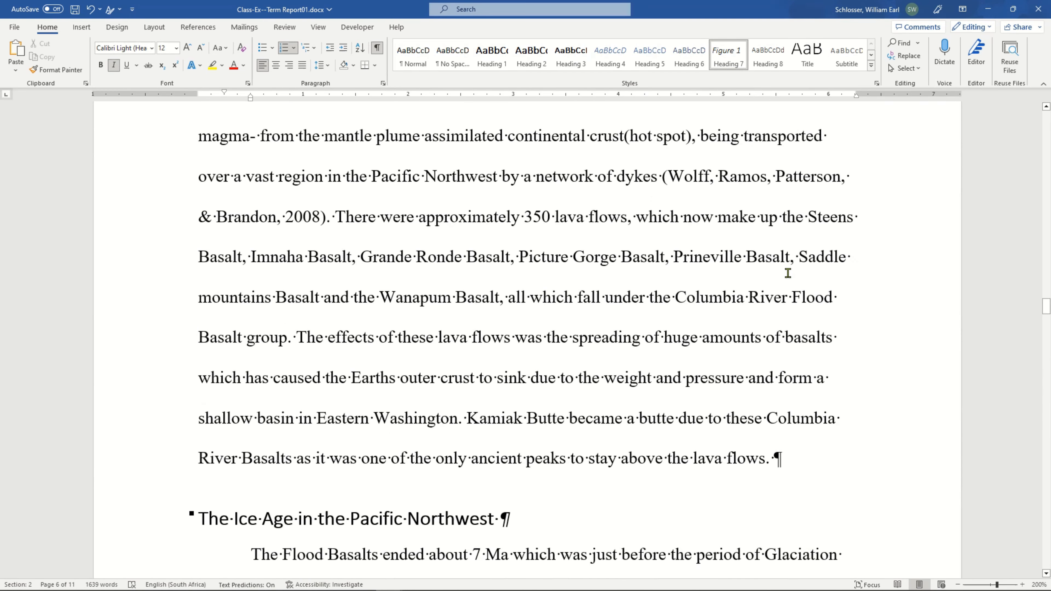
scroll(788, 273, "up", 11)
scroll(787, 273, "up", 9)
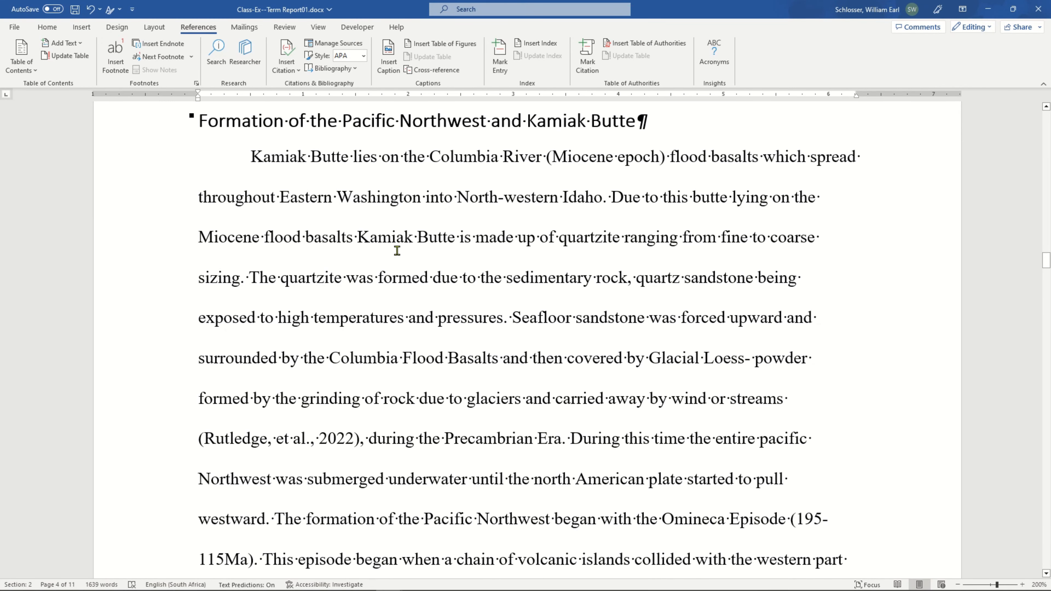
scroll(398, 248, "up", 4)
scroll(449, 288, "up", 15)
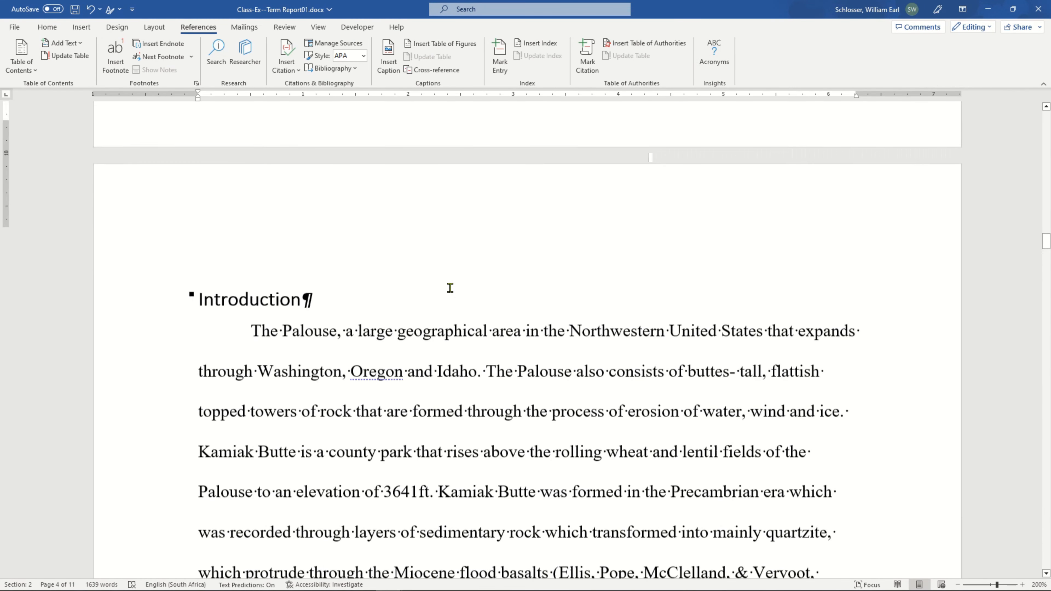
scroll(451, 269, "up", 8)
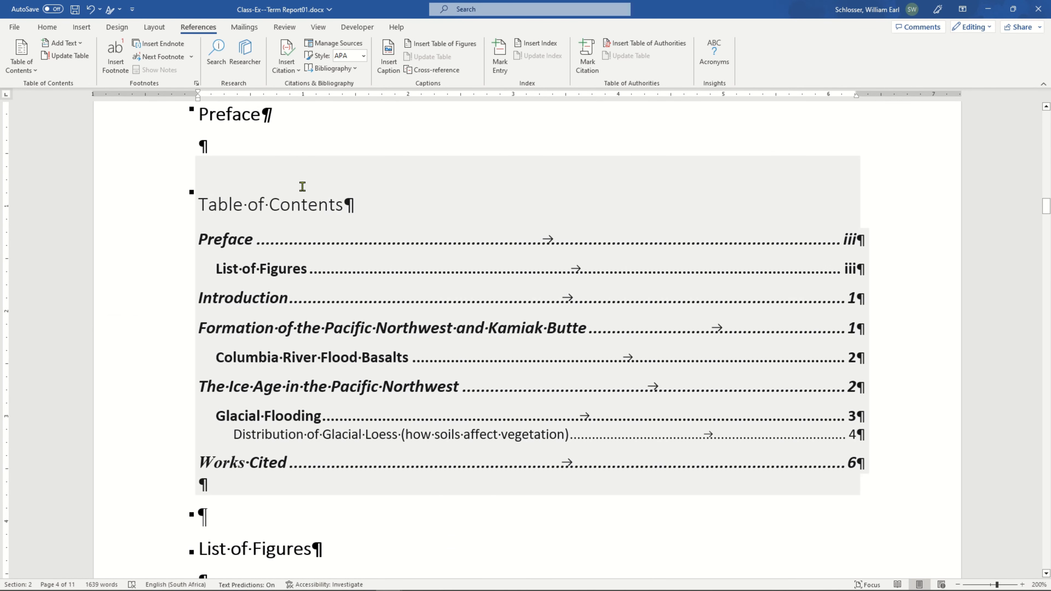
left_click(199, 573)
scroll(250, 522, "down", 1)
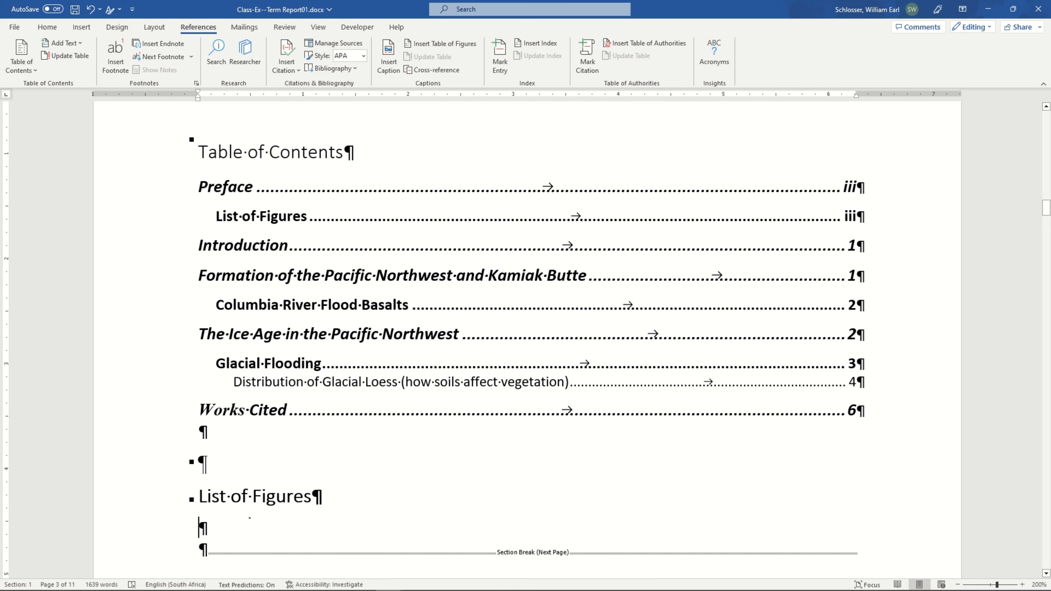
scroll(250, 518, "down", 3)
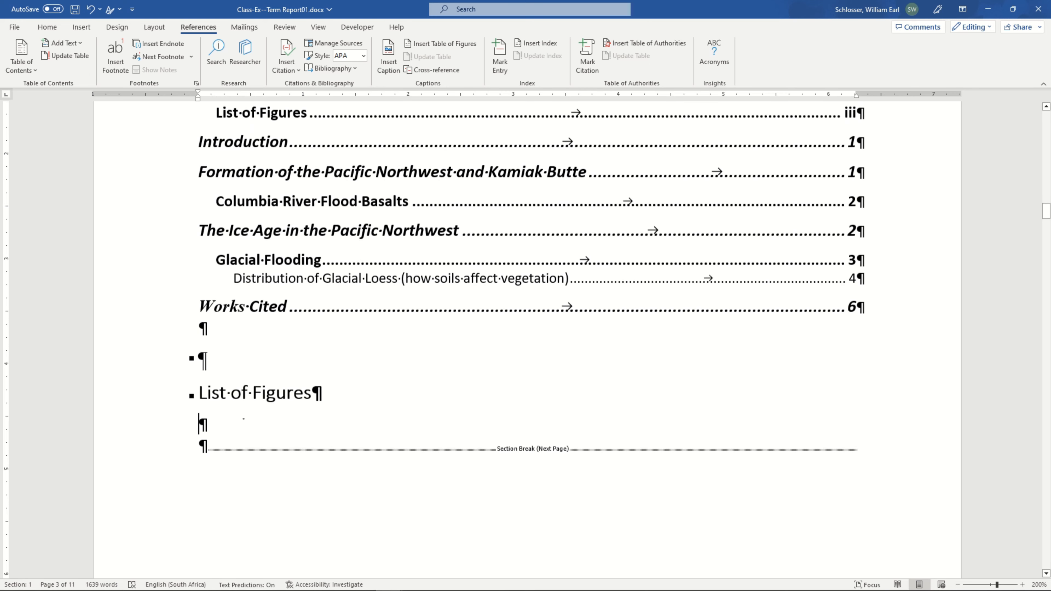
left_click(116, 27)
left_click(198, 28)
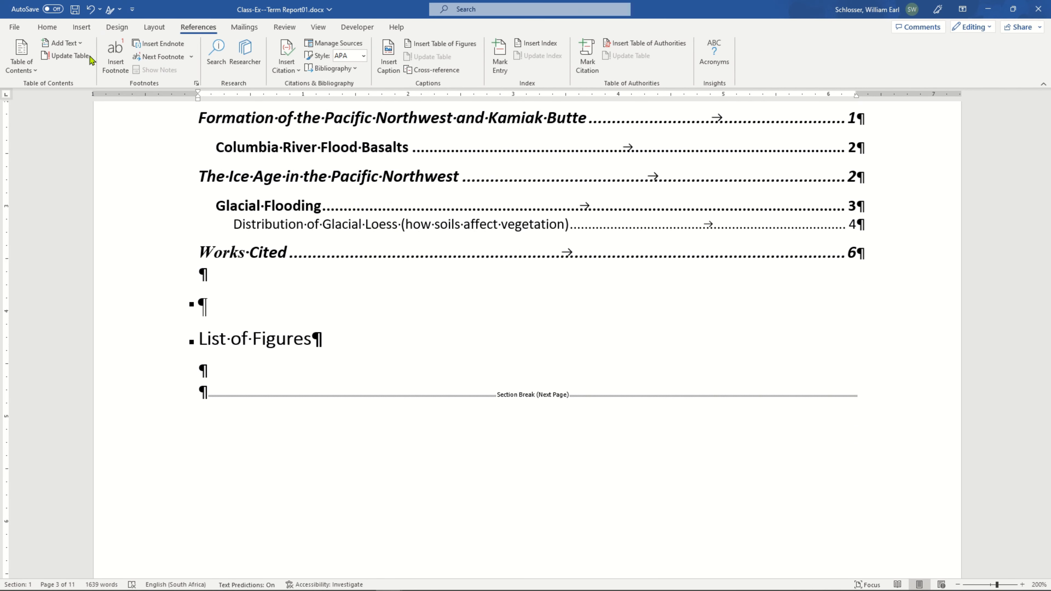
left_click(33, 71)
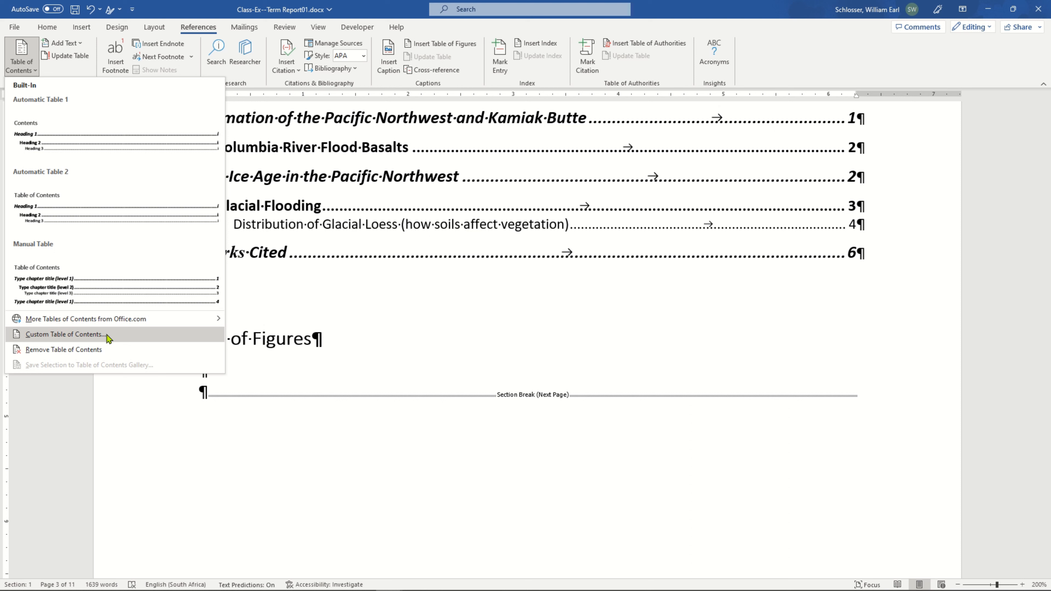
left_click(120, 338)
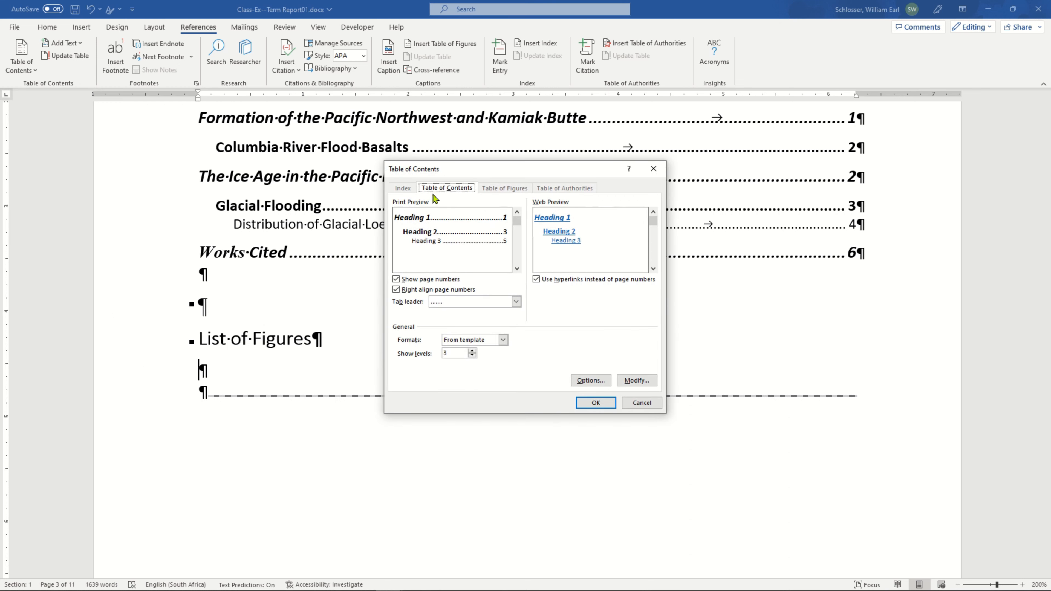
left_click(536, 280)
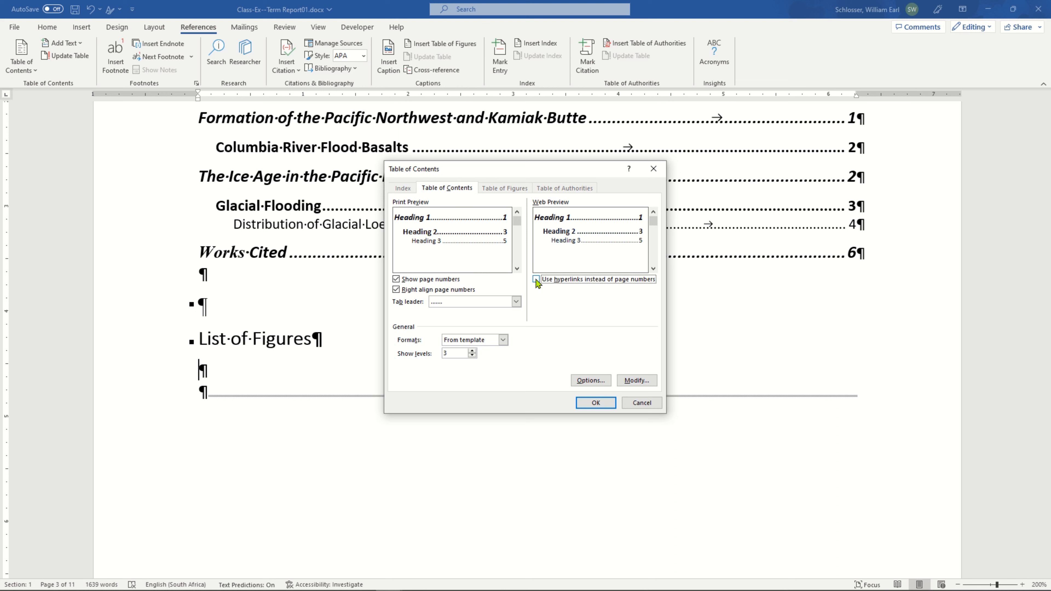
Clear the TOC levels of Heading 1, 2 and 3 and assign level 1 to Heading 7 in the table options.
left_click(590, 381)
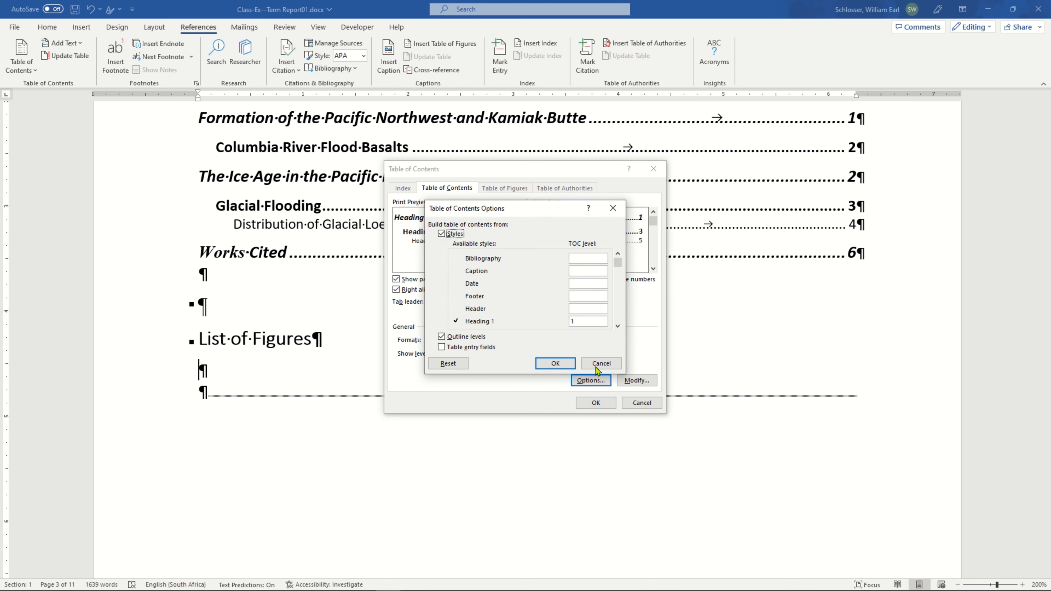
left_click(618, 327)
left_click(618, 326)
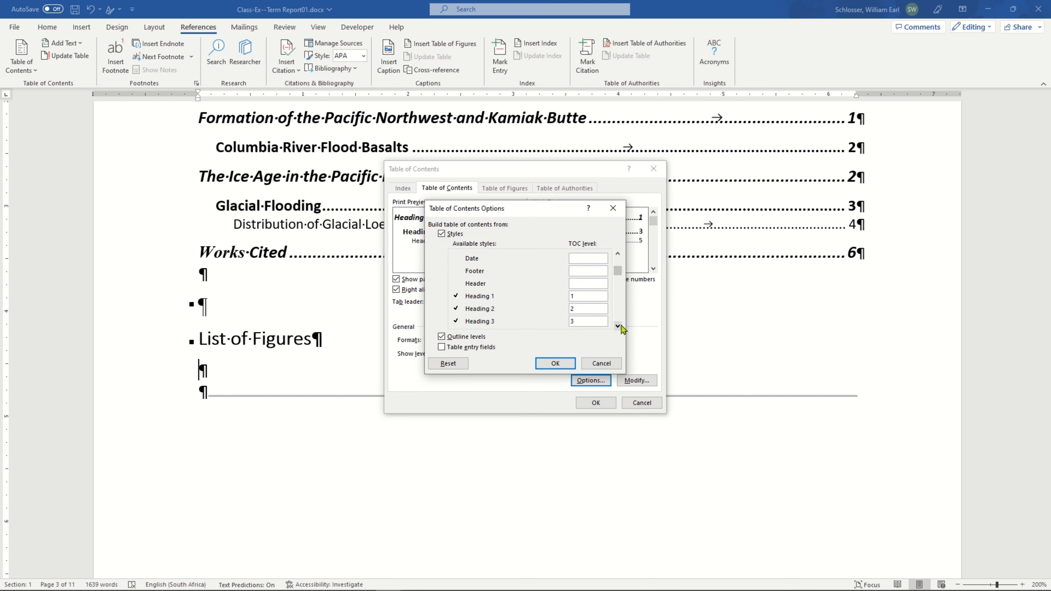
left_click(618, 327)
left_click(618, 326)
key("BackSpace")
key("BackSpace")
key("BackSpace")
left_click(618, 325)
left_click(618, 325)
left_click(618, 326)
left_click(618, 326)
left_click(555, 364)
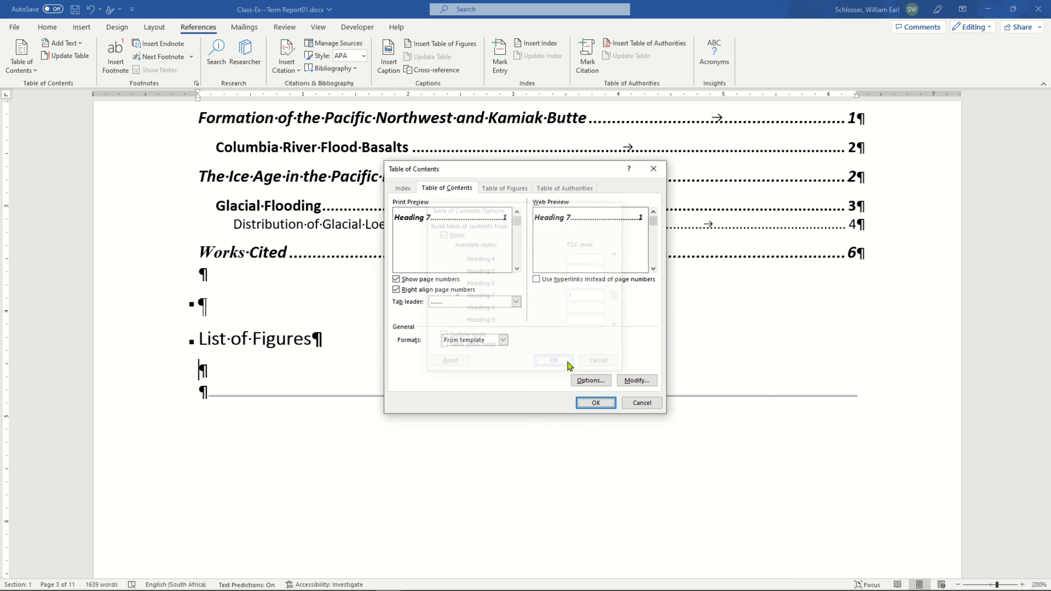
Insert the Heading 7 table under the List of Figures heading without replacing the existing table of contents.
left_click(594, 404)
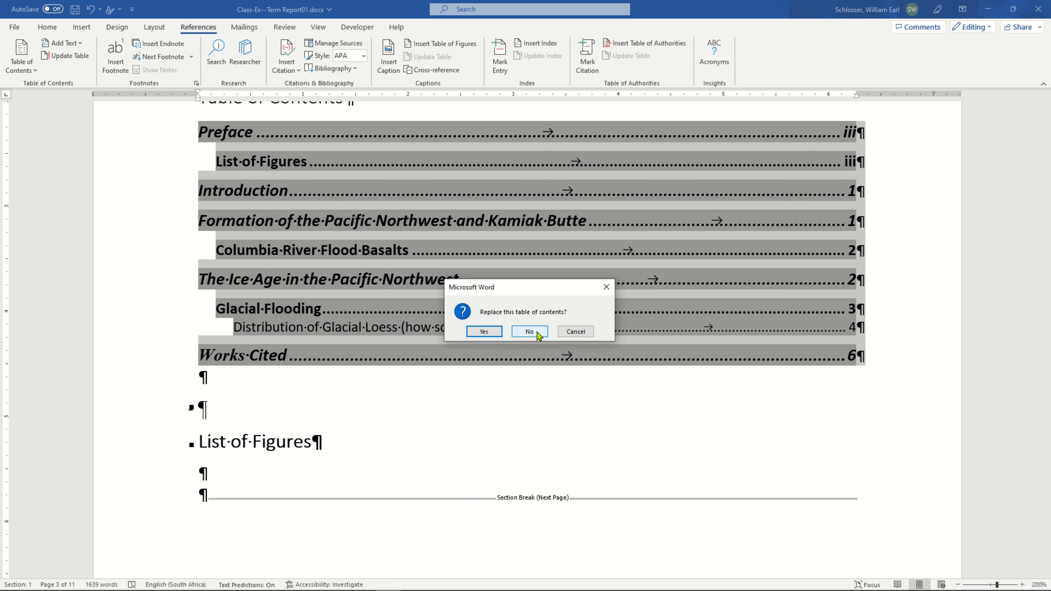
left_click(530, 332)
scroll(536, 329, "down", 3)
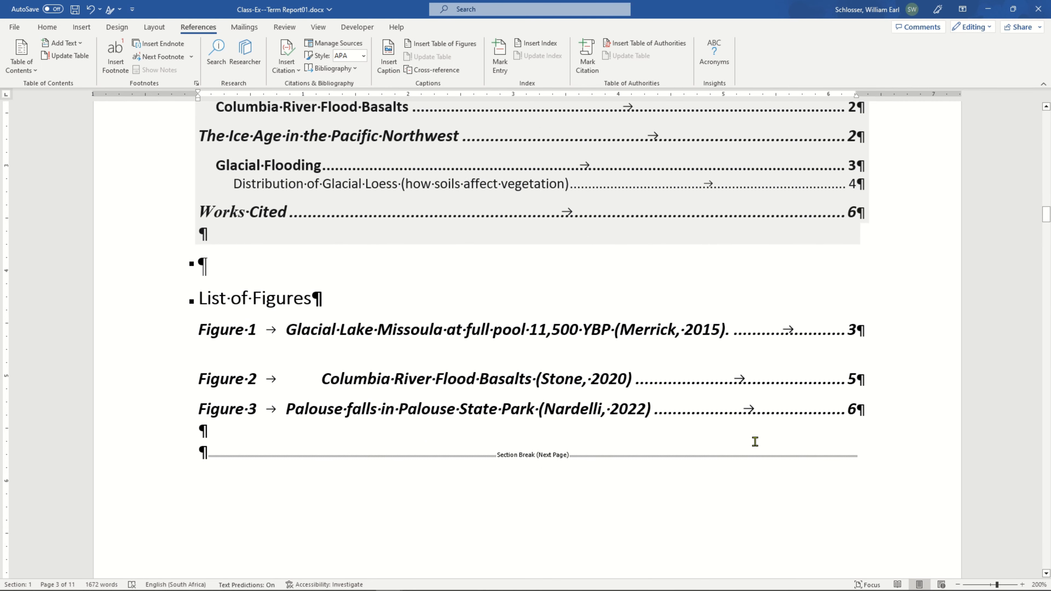
Examine the figure entries and page numbers generated under the List of Figures heading.
scroll(549, 469, "down", 1)
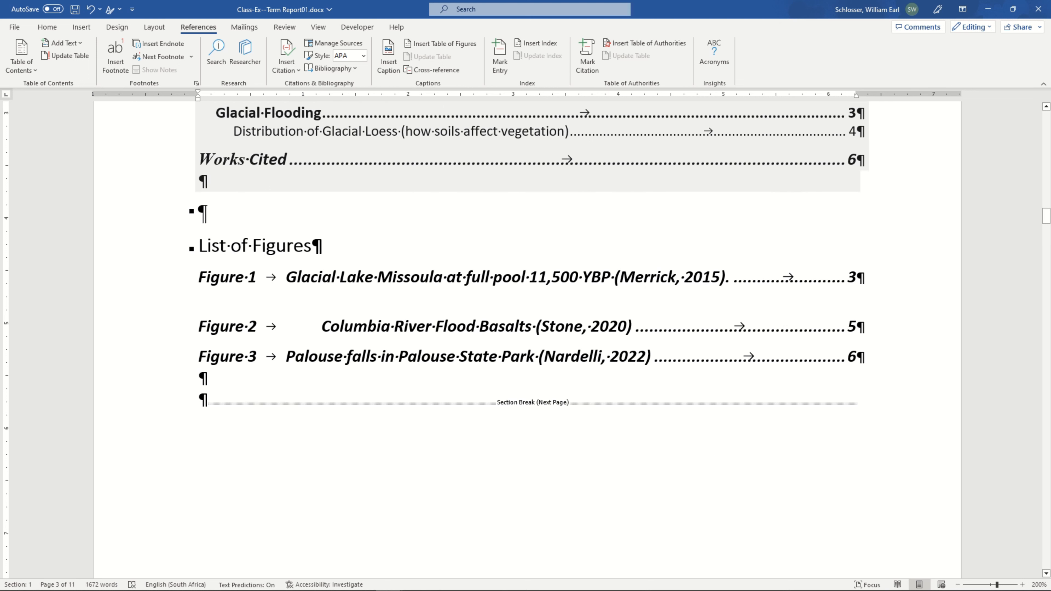
left_click(635, 327)
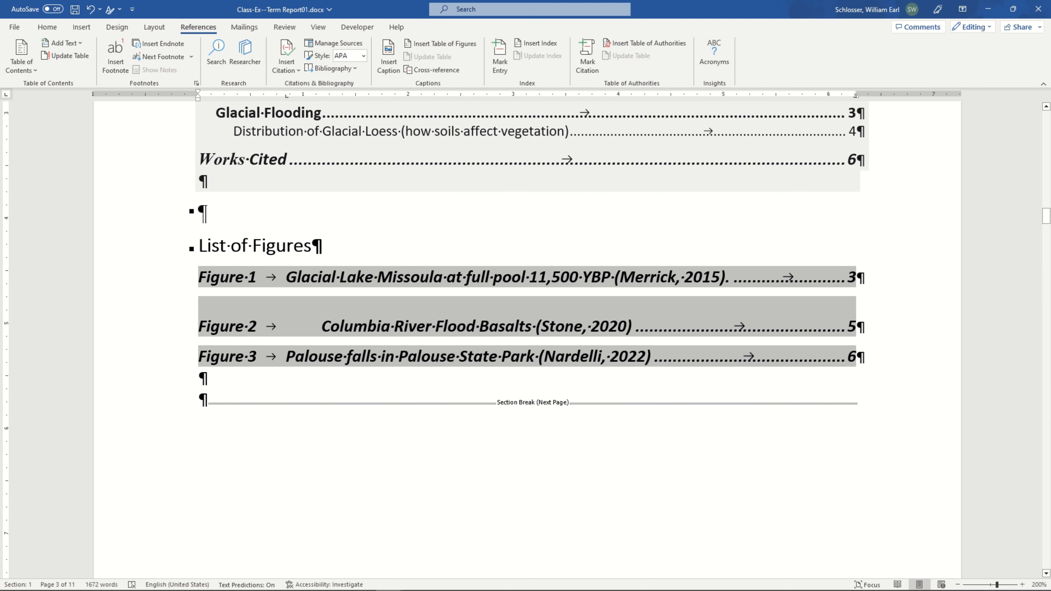
left_click(371, 398)
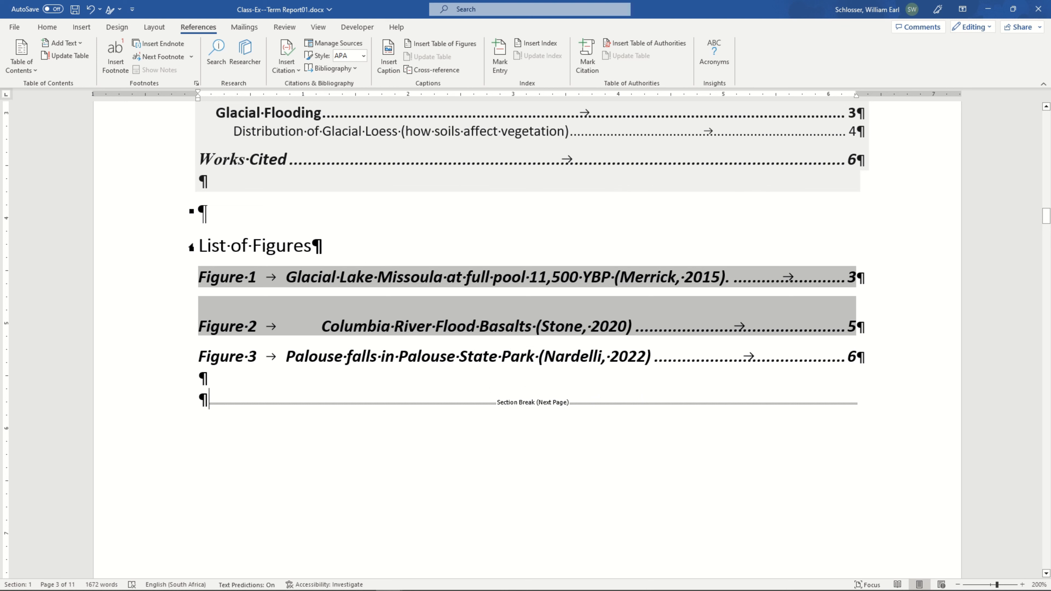
left_click(371, 245)
left_click(252, 247)
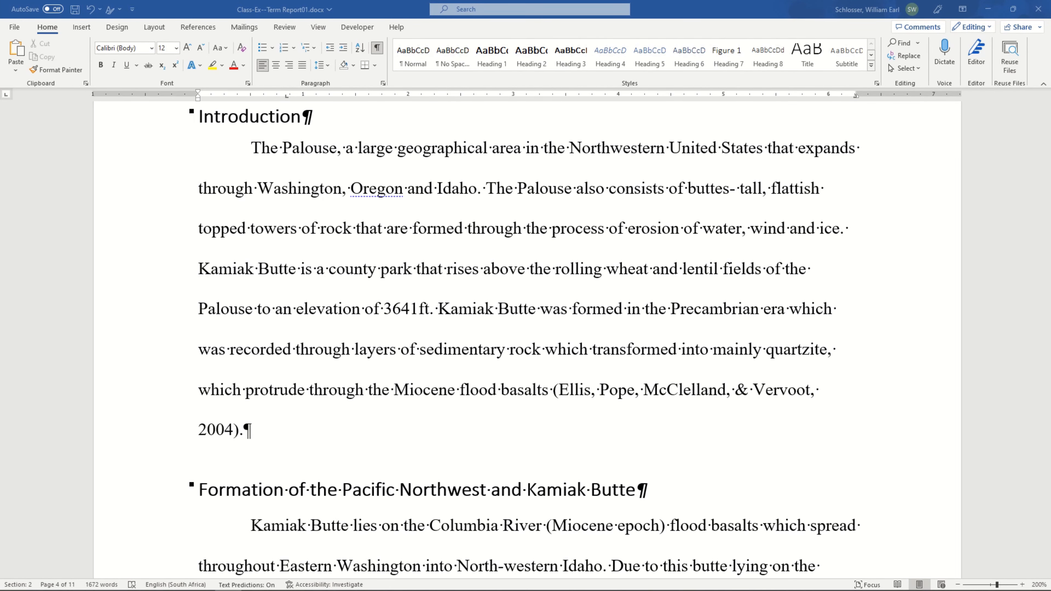
scroll(681, 354, "down", 15)
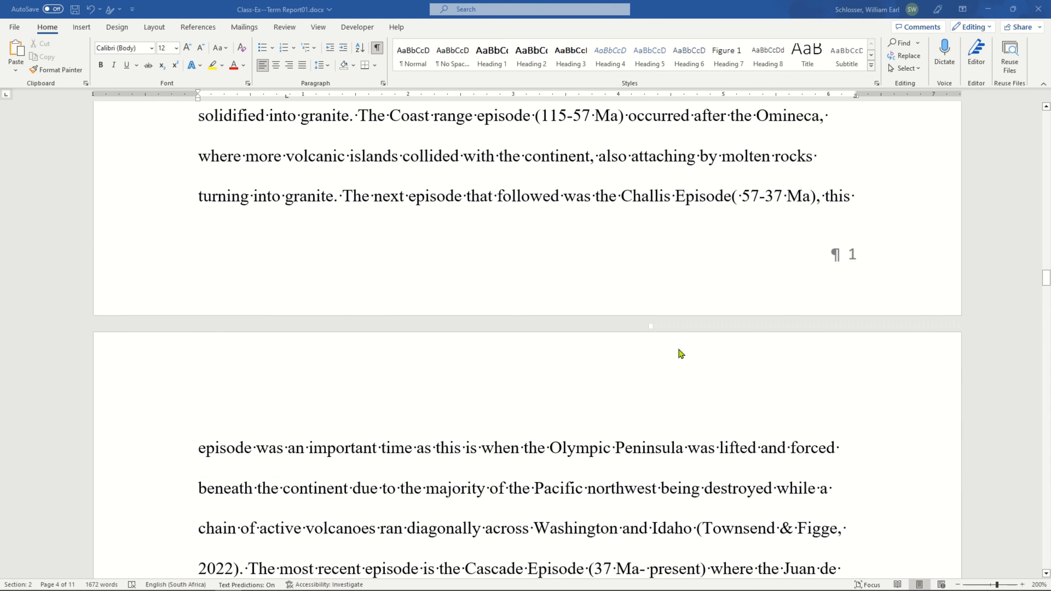
scroll(681, 354, "down", 15)
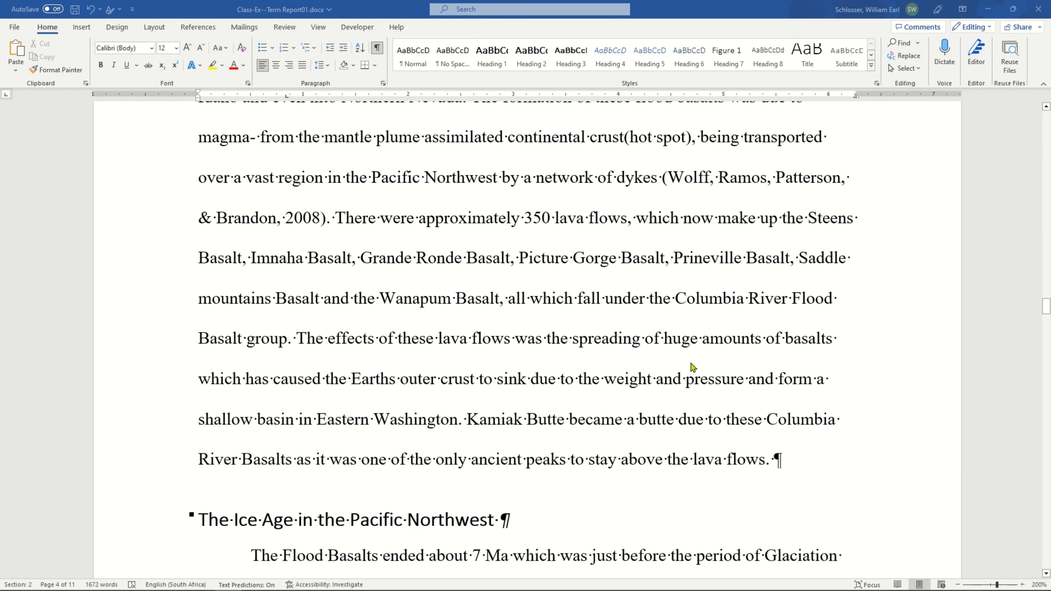
scroll(689, 364, "down", 3)
scroll(688, 366, "up", 15)
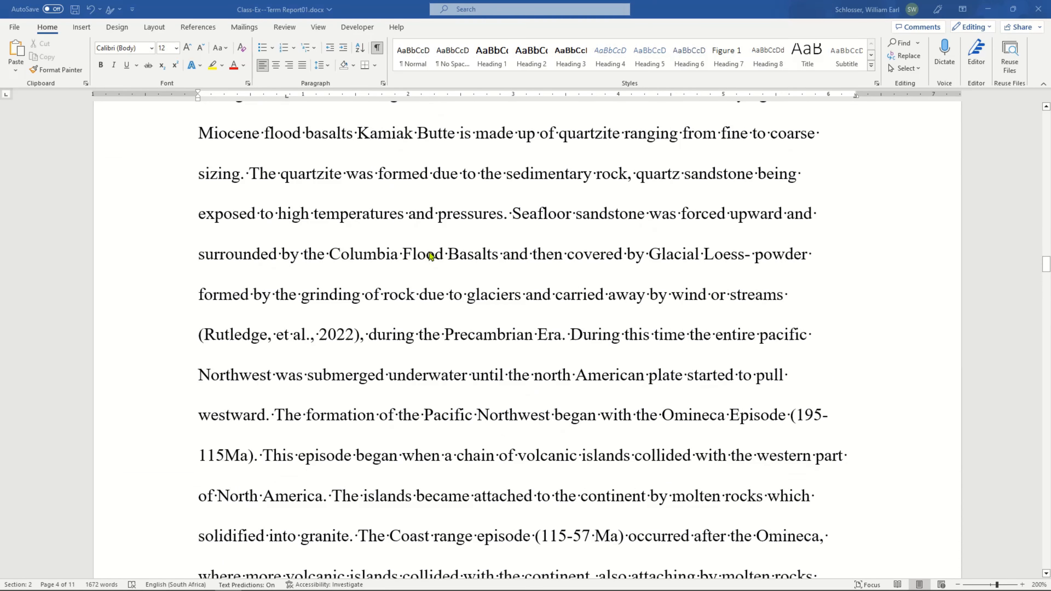
scroll(430, 255, "up", 15)
Update the entire figure table under the List of Figures heading rather than only its page numbers.
left_click(423, 261)
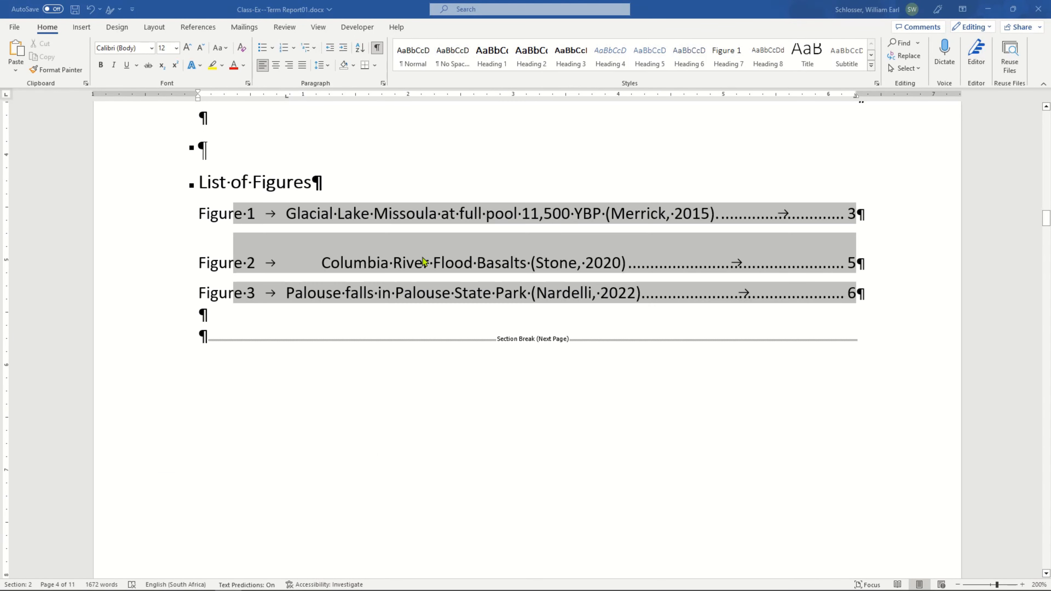
scroll(367, 258, "up", 1)
left_click(305, 224)
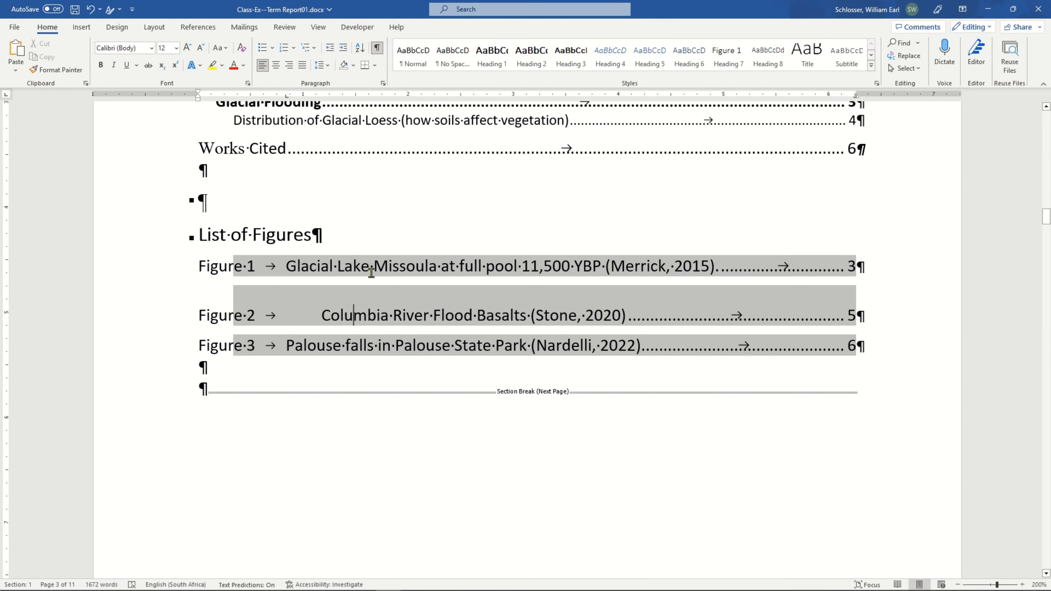
right_click(366, 313)
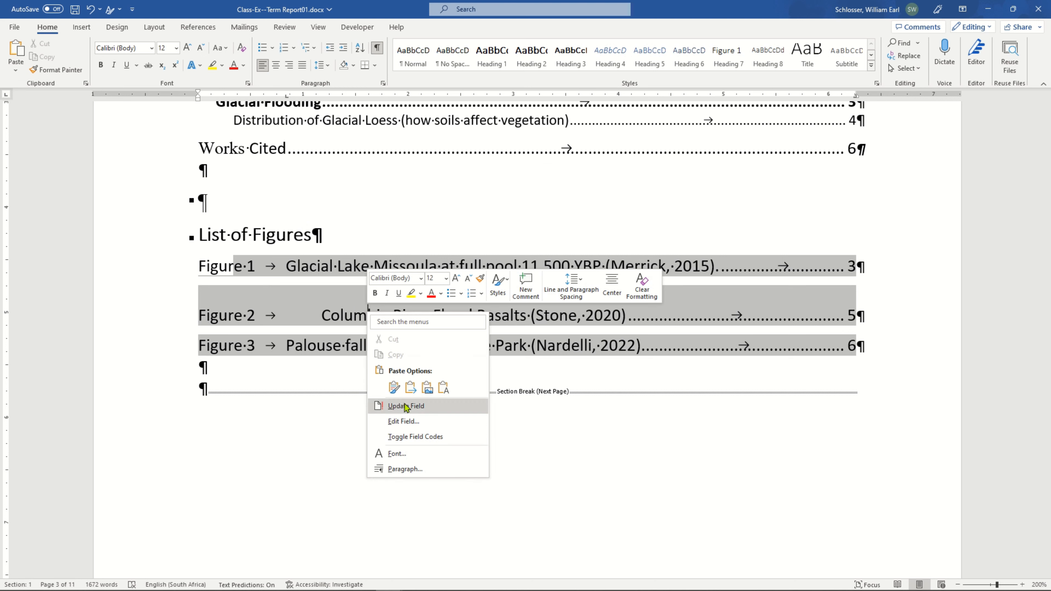
left_click(445, 407)
left_click(493, 301)
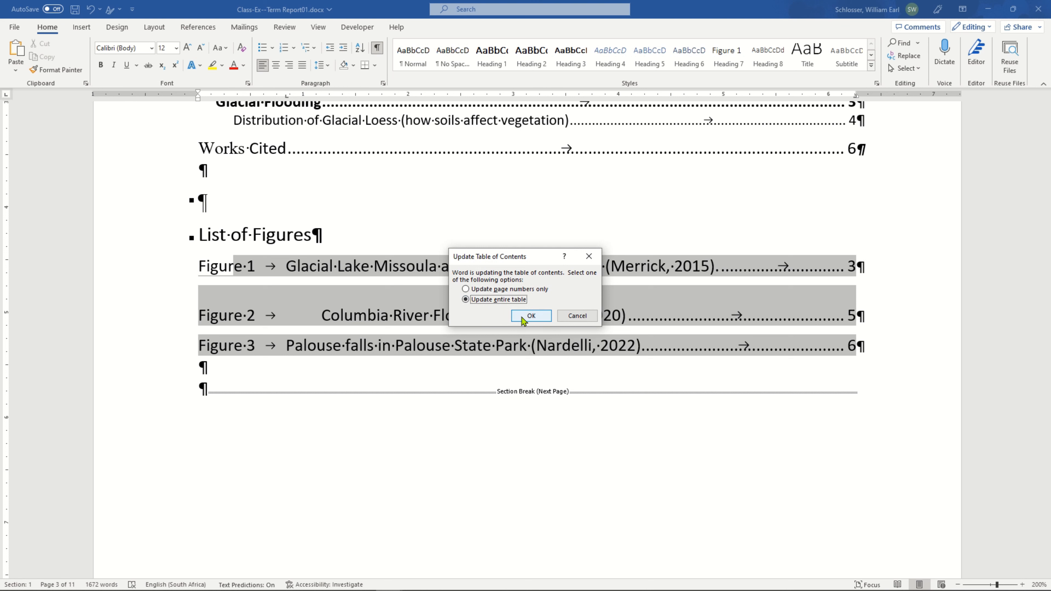
left_click(530, 316)
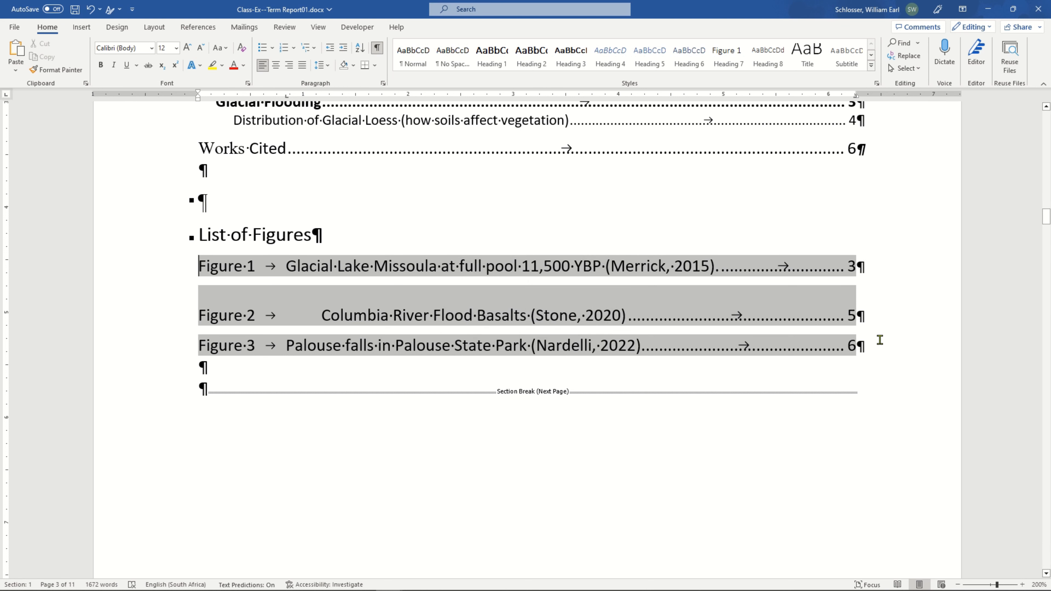
left_click(893, 338)
Update the entire Table of Contents below the Preface heading, including both its entries and page numbers.
left_click(284, 230)
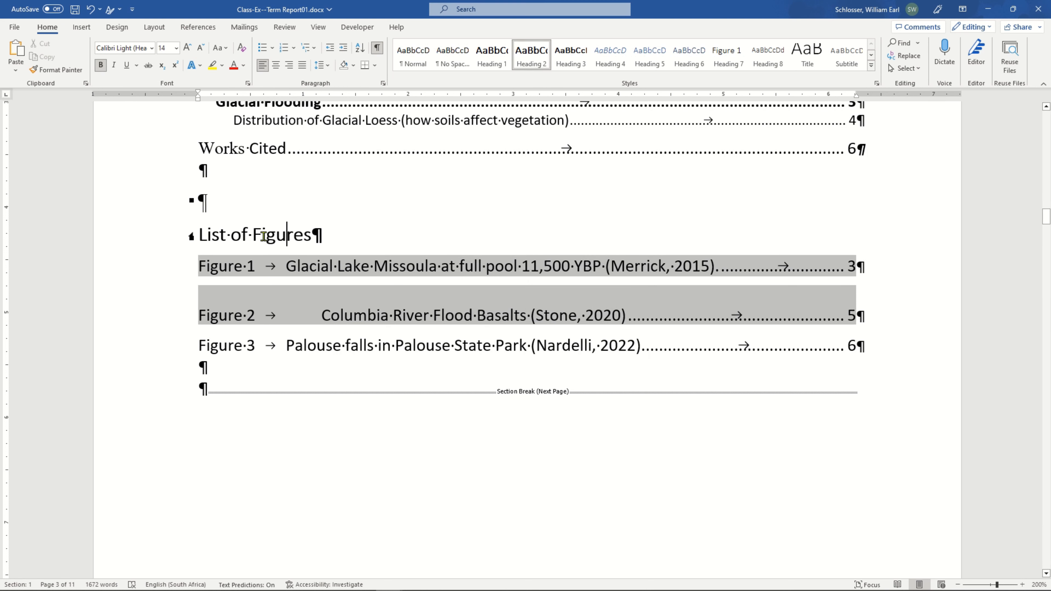
scroll(326, 308, "down", 5)
scroll(327, 307, "down", 5)
left_click(394, 318)
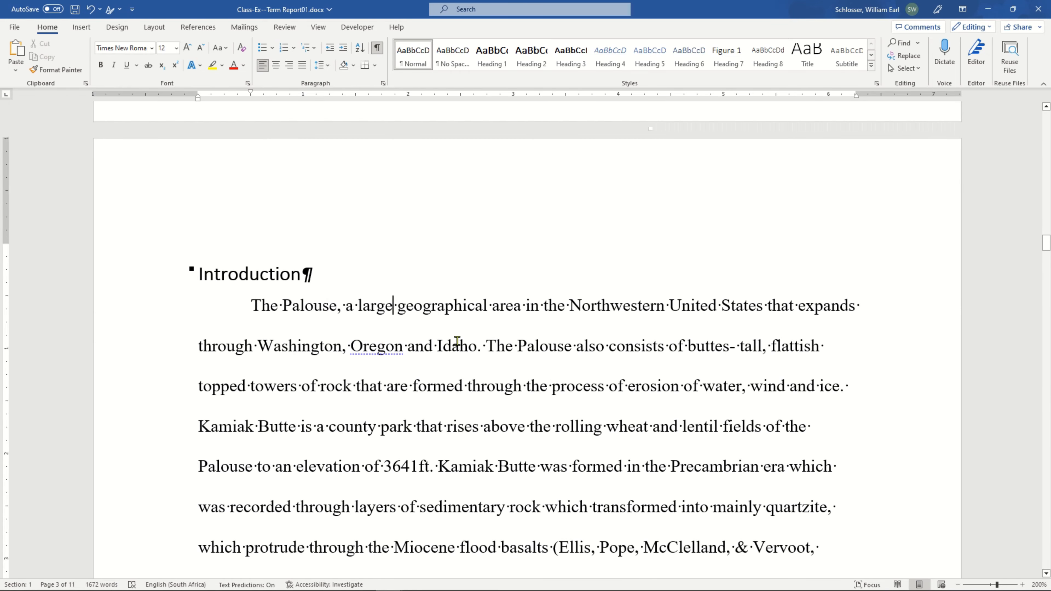
scroll(456, 343, "up", 5)
scroll(495, 322, "up", 8)
scroll(387, 293, "down", 1)
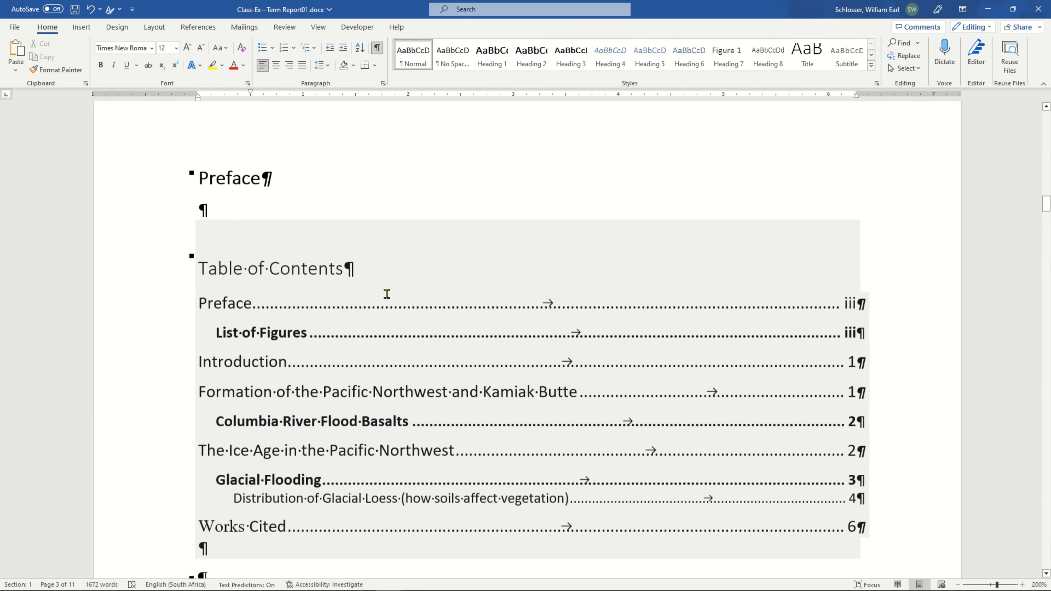
right_click(372, 324)
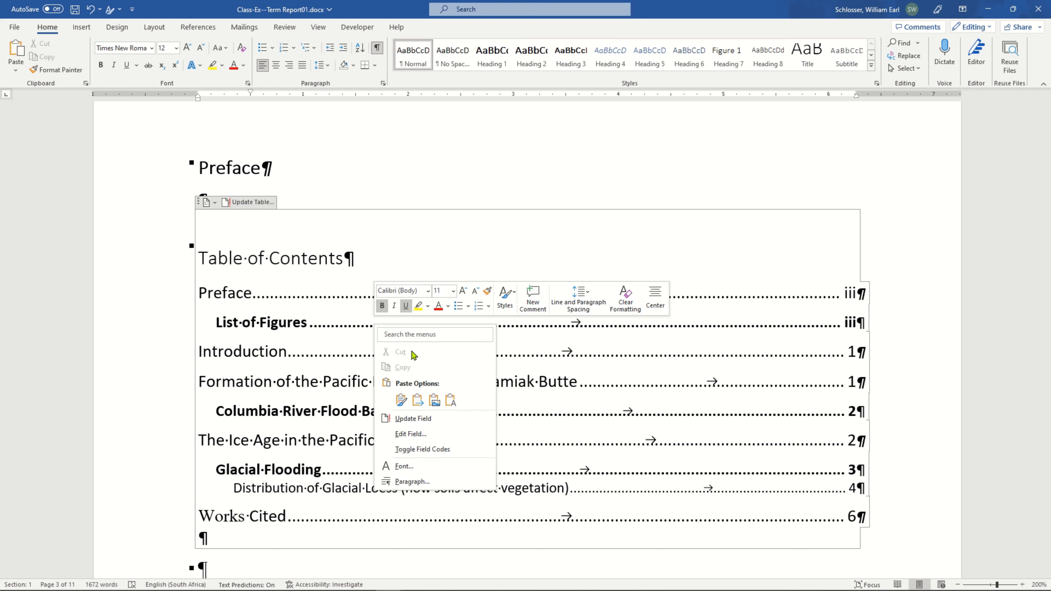
left_click(413, 418)
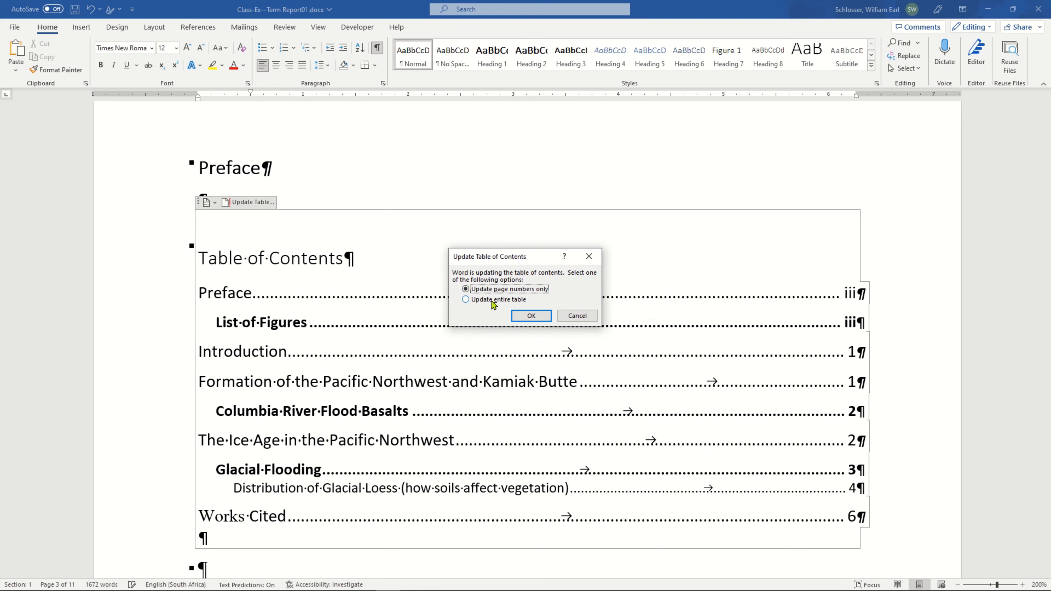
left_click(494, 300)
left_click(531, 316)
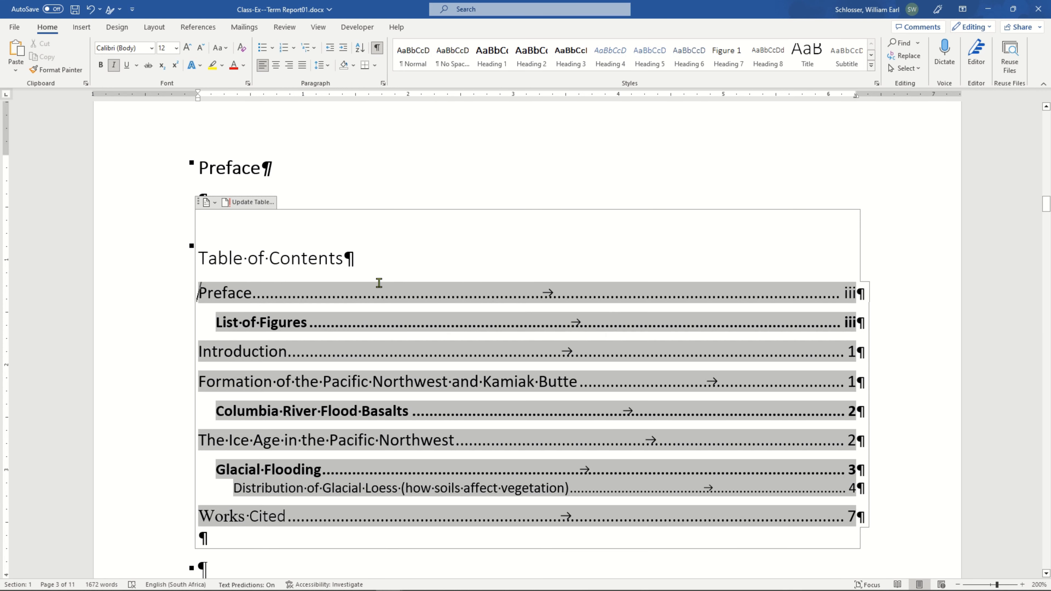
left_click(344, 259)
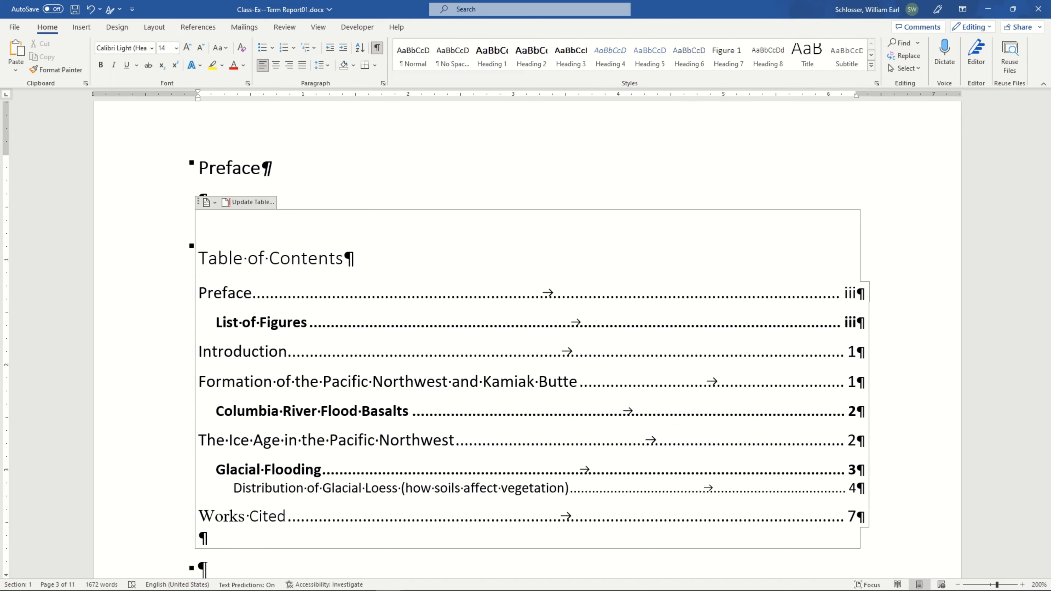